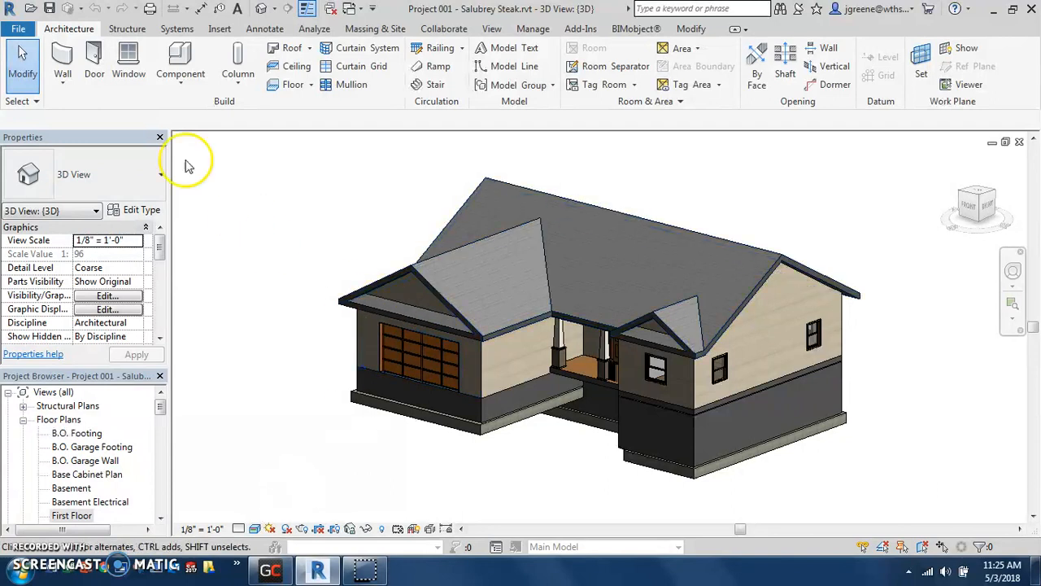
Save a copy of the project to the Desktop as Salubrey Laser Cut.
click(21, 33)
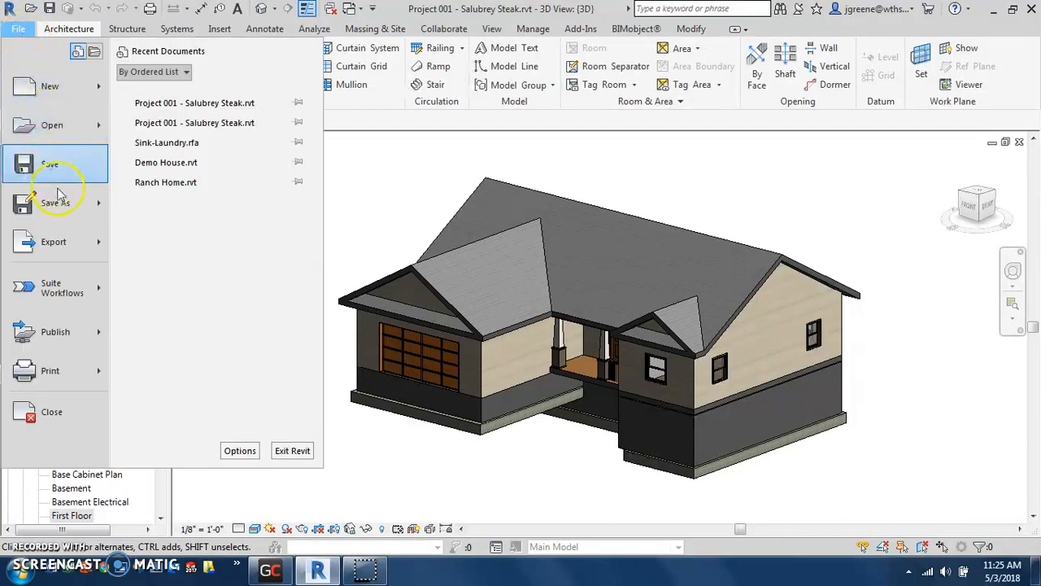
mouse_move(99, 206)
click(184, 114)
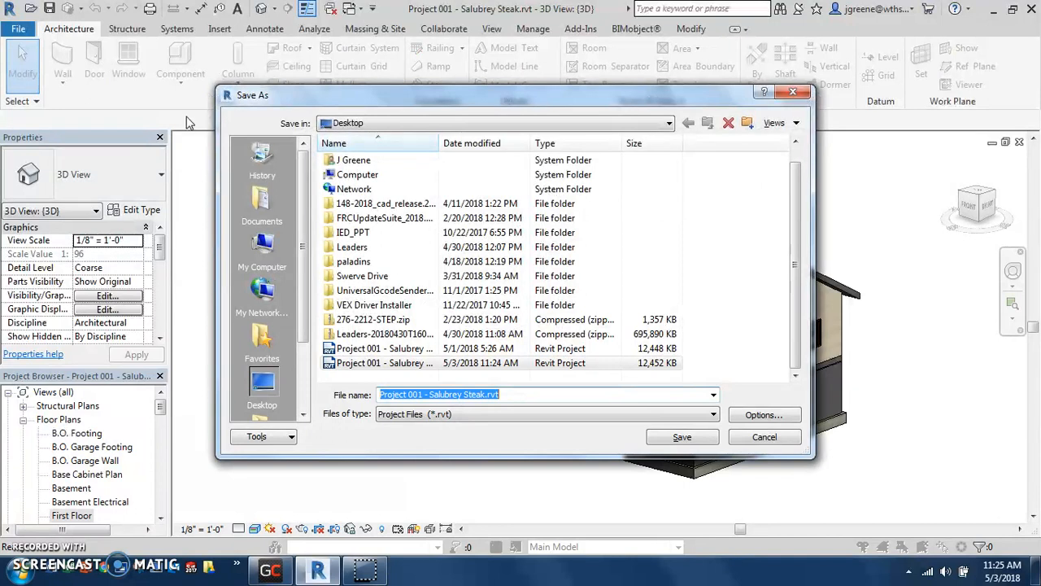
text(Salubrey)
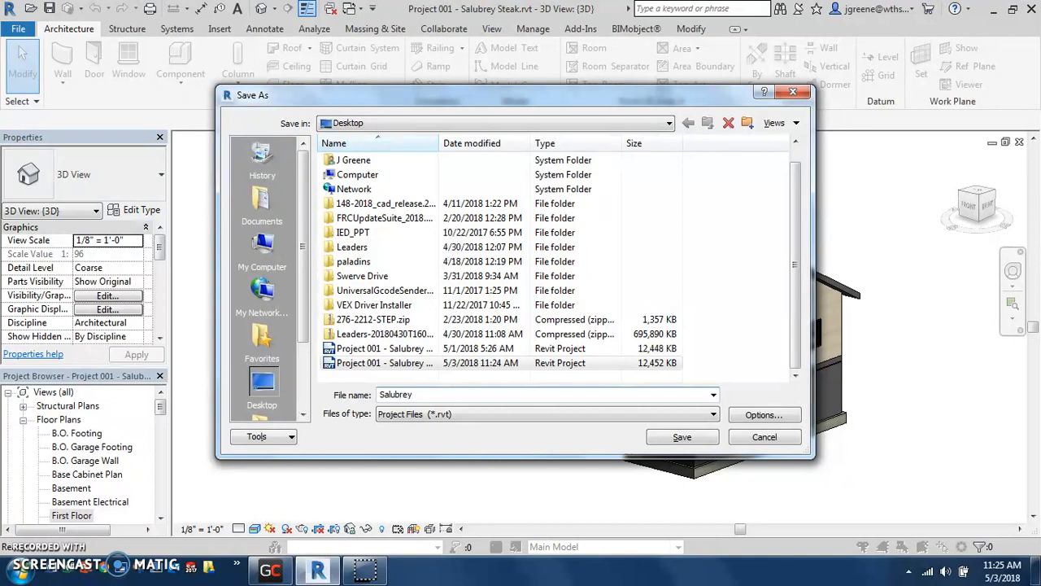
text(Laser Cut)
click(663, 437)
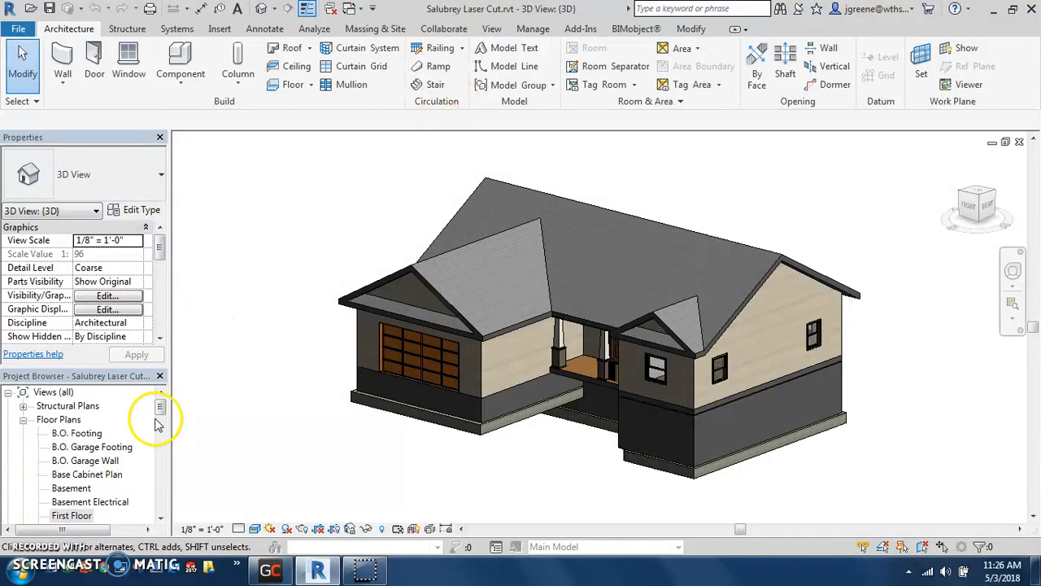
Delete all instances of the Interior - 4 1/2" Partition wall on the First Floor plan.
double_click(73, 515)
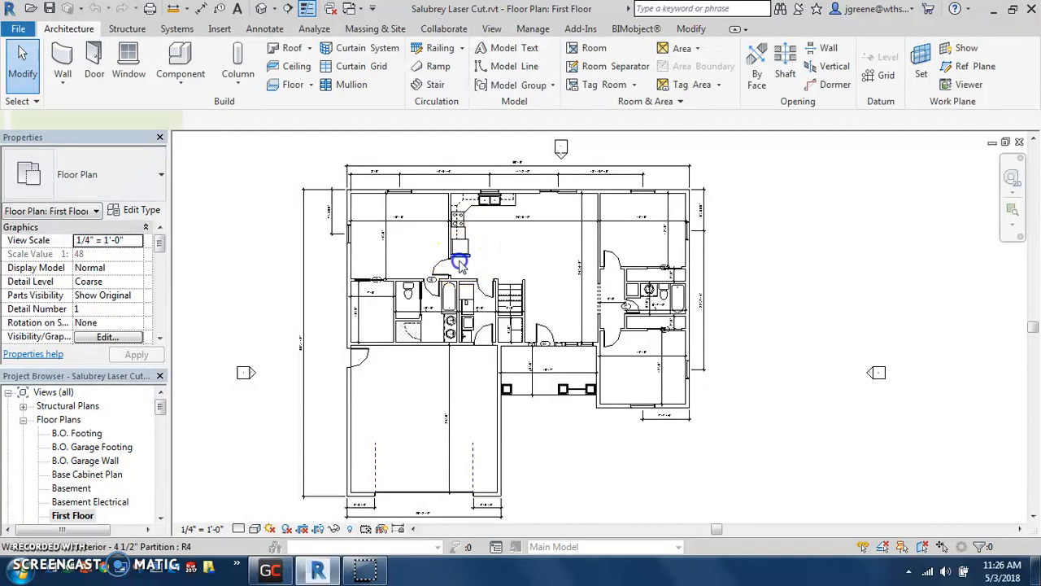
right_click(460, 265)
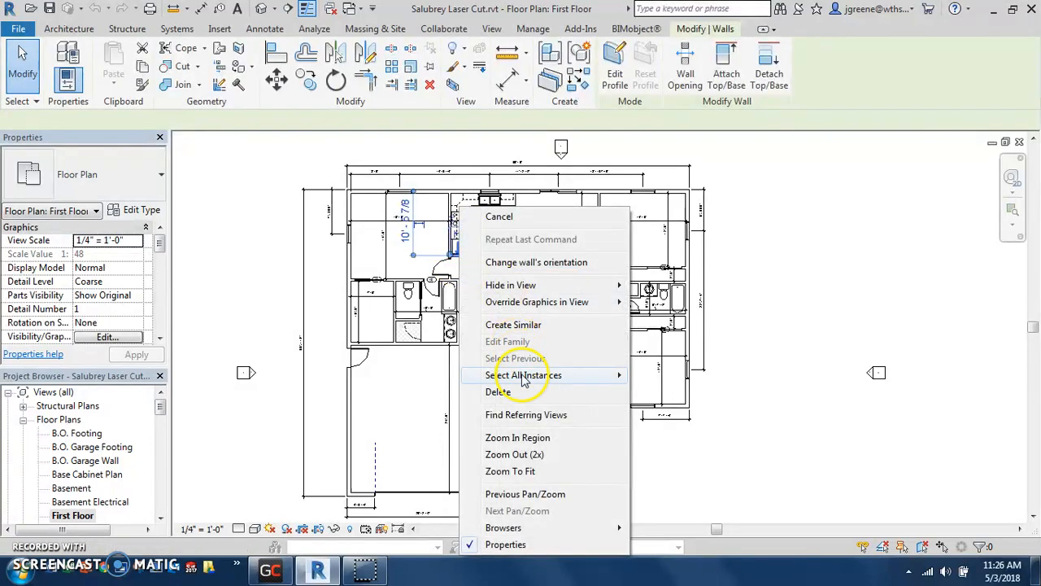
mouse_move(597, 376)
click(662, 374)
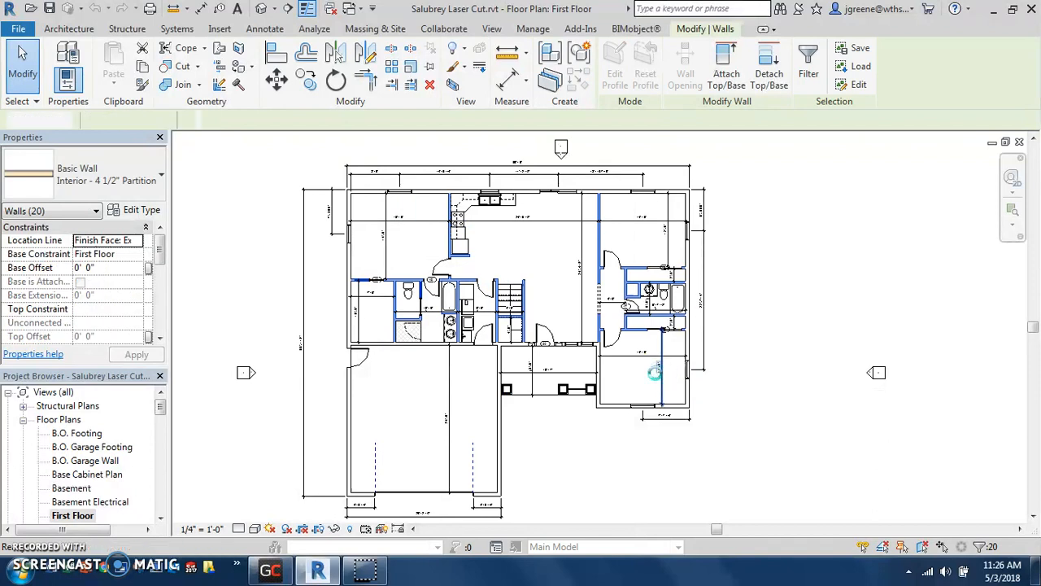
key(Delete)
Delete the fixtures of the bathroom near the east exterior wall and the kitchen cabinets and appliances along the north wall.
drag(673, 323, 625, 257)
key(Delete)
drag(551, 248, 417, 201)
key(Delete)
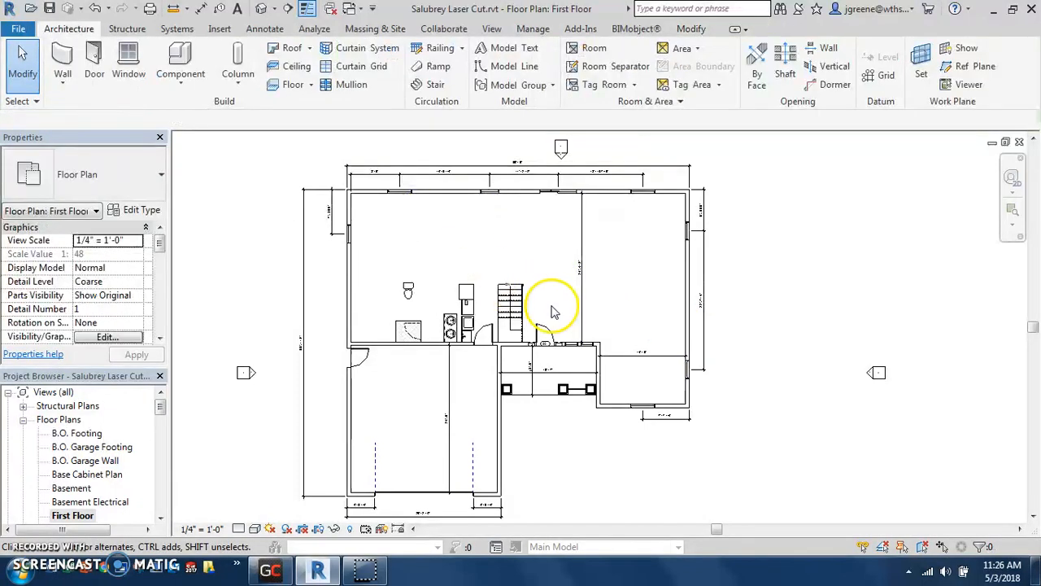
click(394, 272)
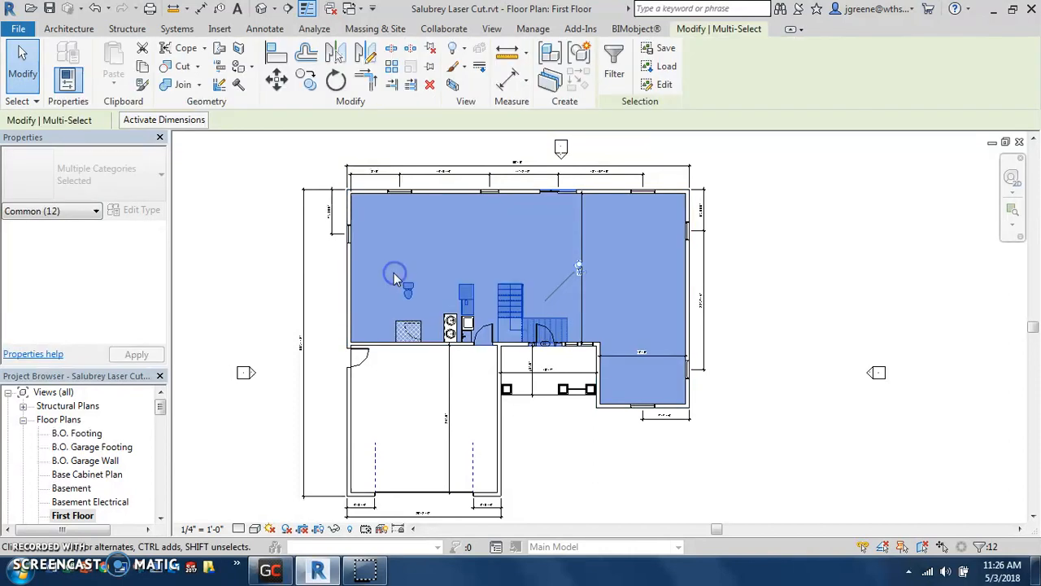
key(Delete)
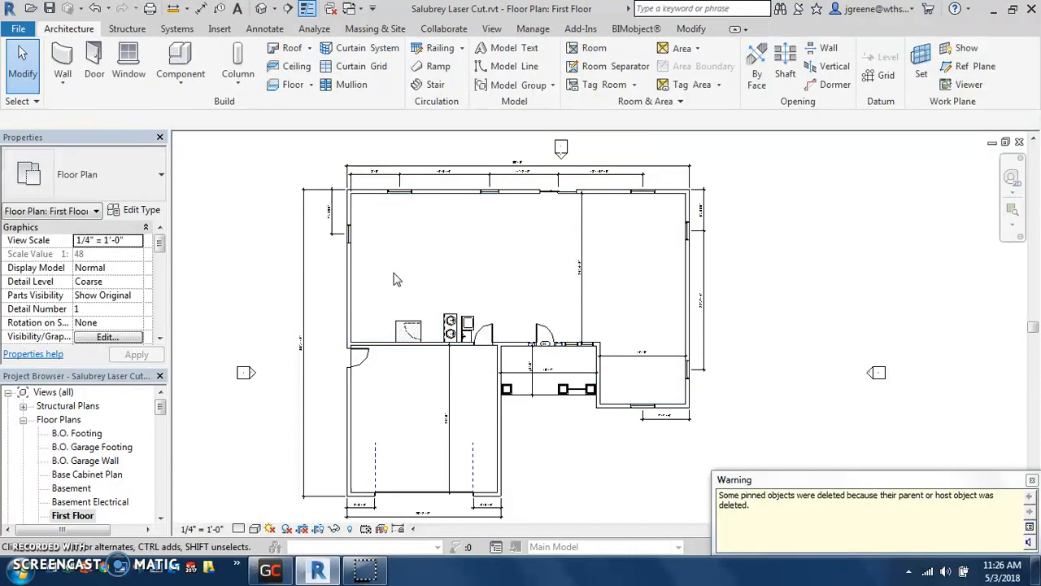
key(ctrl+z)
Delete the staircase and the laundry counter top, appliances and sink from the First Floor plan.
click(510, 301)
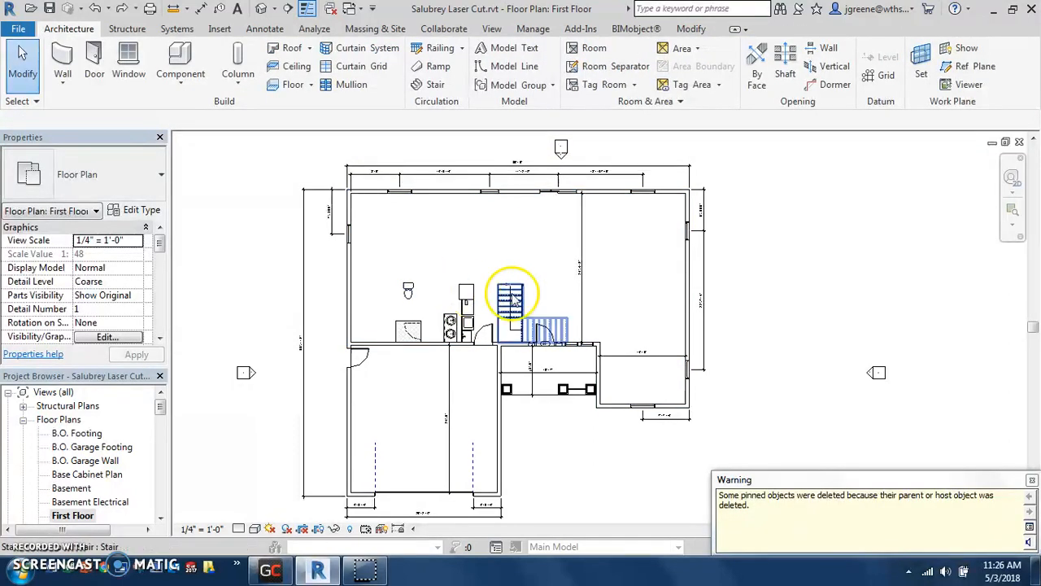
key(Delete)
click(472, 290)
key(Delete)
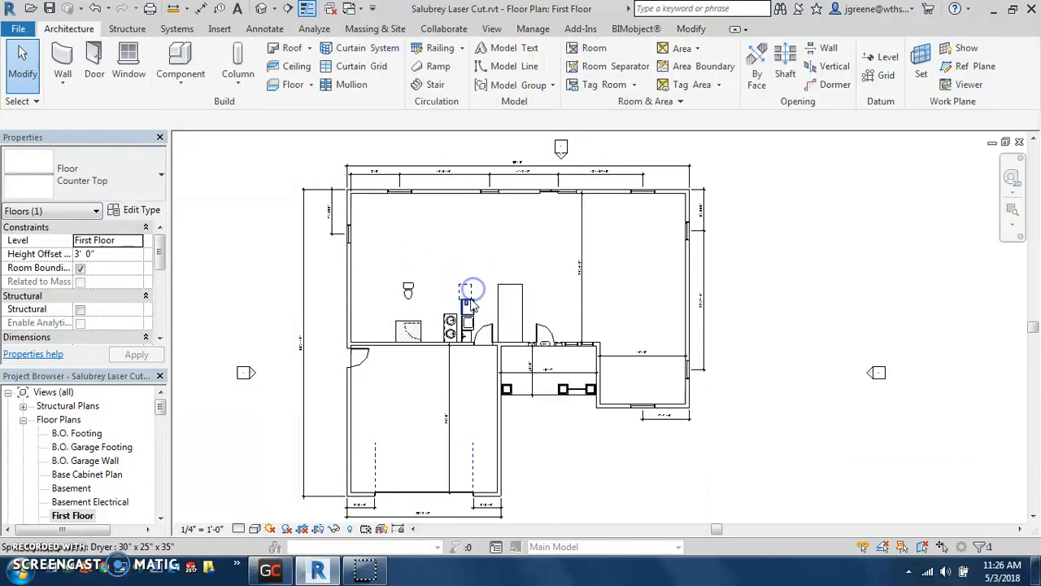
click(473, 322)
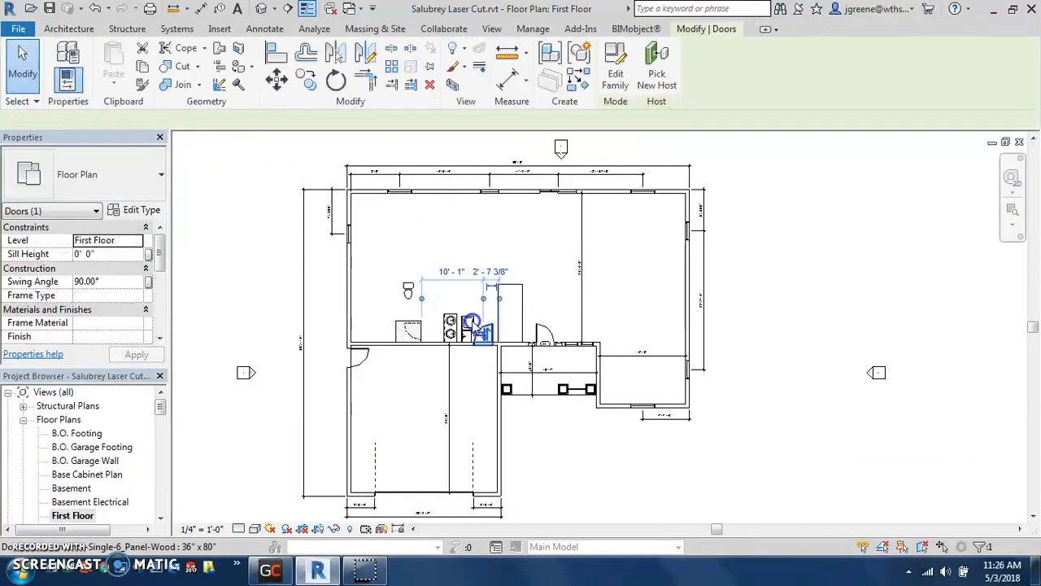
click(465, 323)
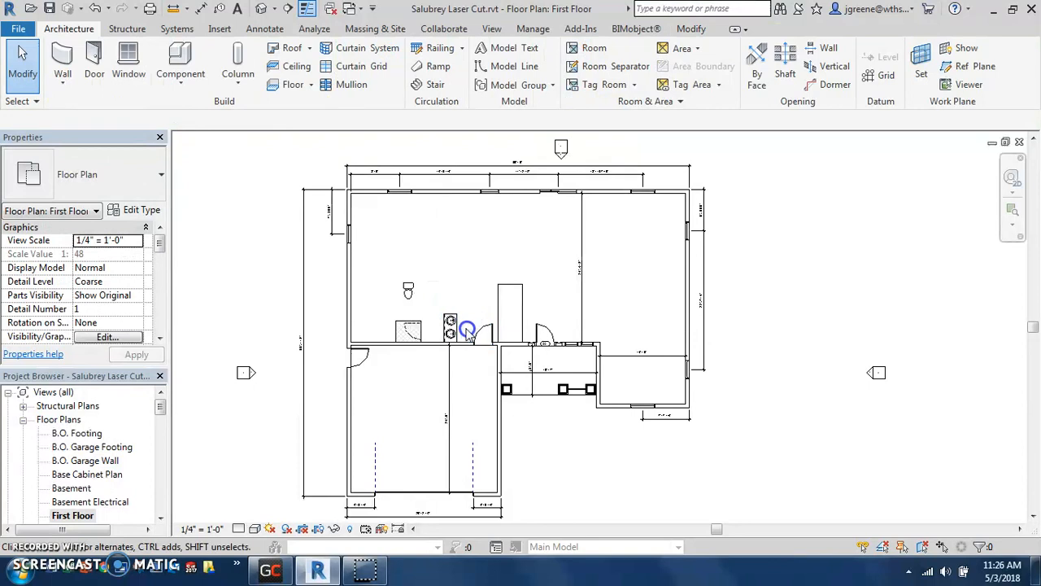
Delete the double-sink vanity, the toilet and the shower enclosure of the bathroom above the garage.
click(450, 325)
key(Delete)
click(406, 286)
key(Delete)
click(407, 330)
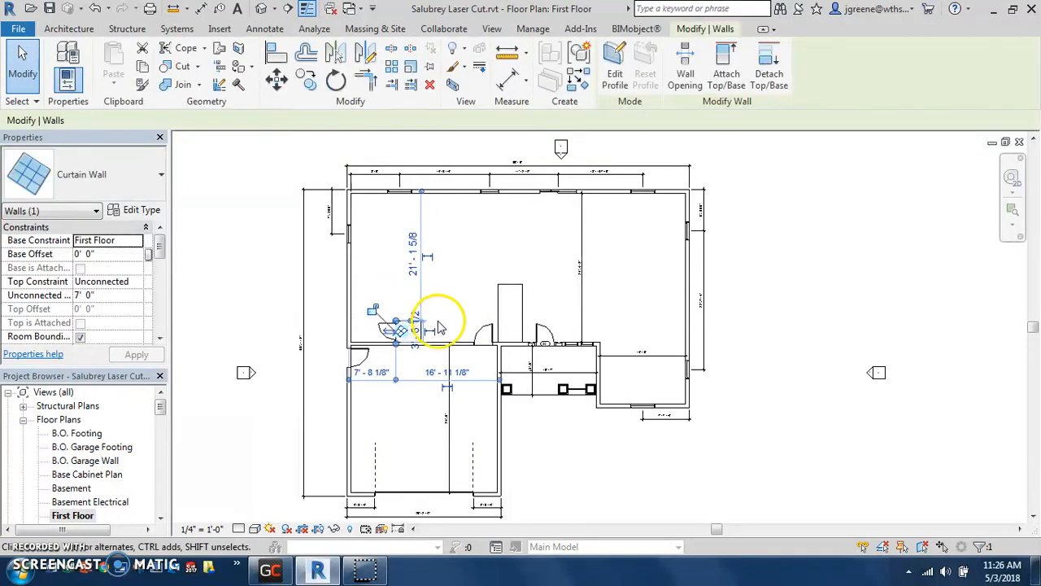
key(ctrl+z)
drag(434, 323, 396, 288)
key(Delete)
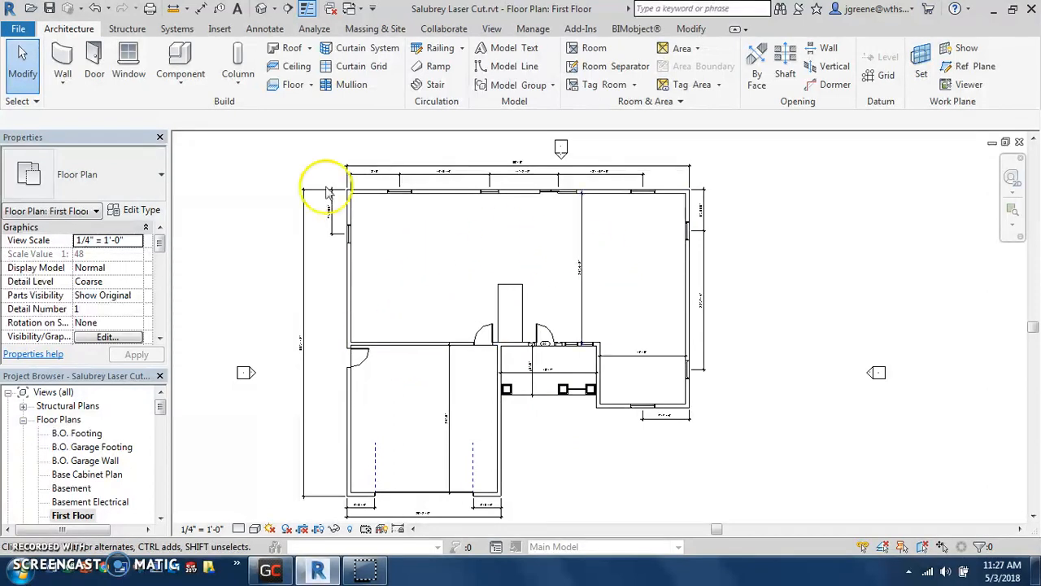
Delete the foundation walls and footings below the house in the 3D model.
click(260, 9)
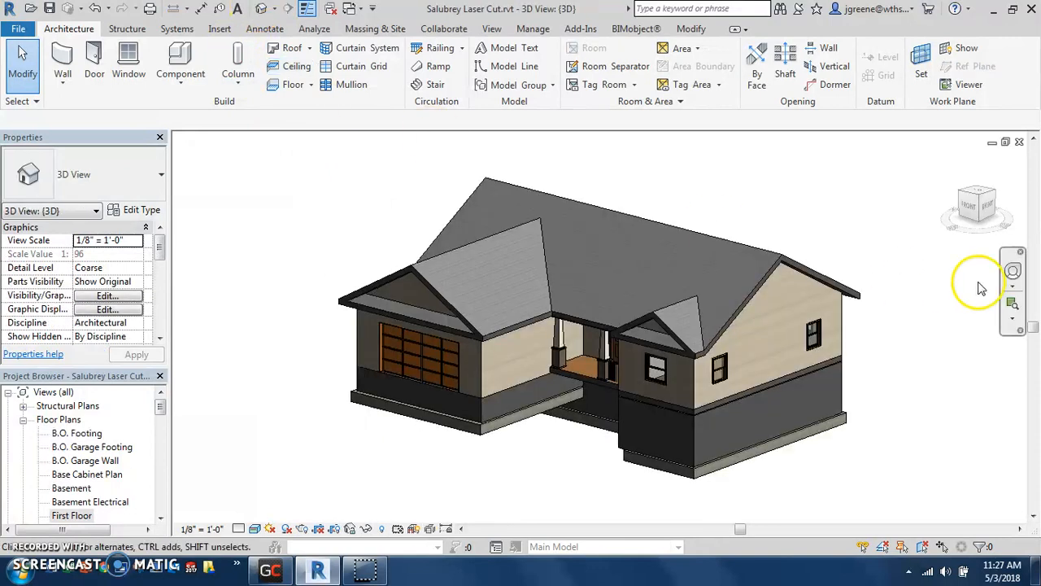
click(988, 205)
drag(797, 453, 453, 364)
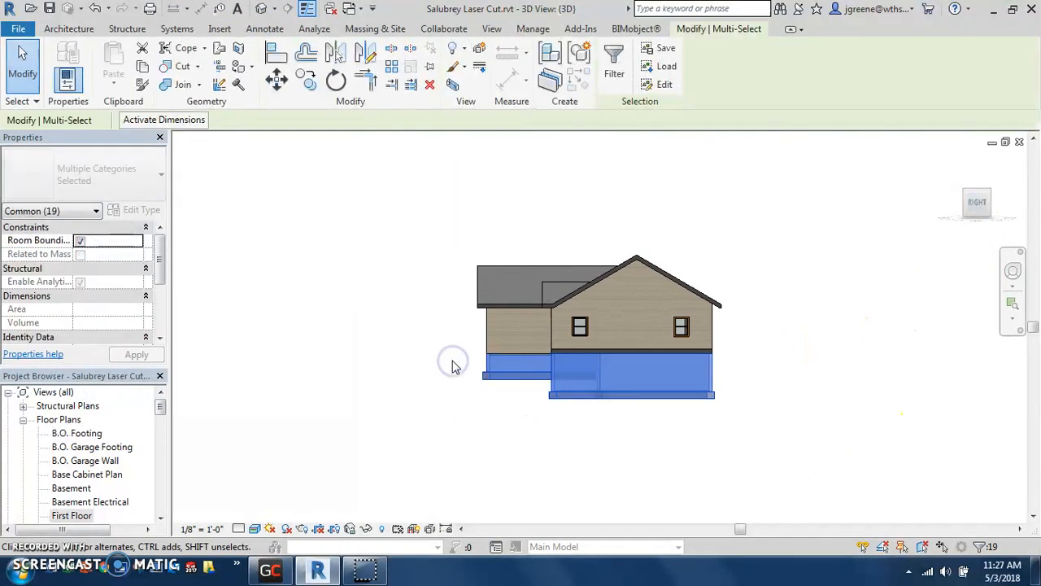
key(Delete)
mouse_move(534, 383)
shift+middle_down()
mouse_move(709, 407)
mouse_move(667, 412)
mouse_move(659, 398)
shift+middle_up()
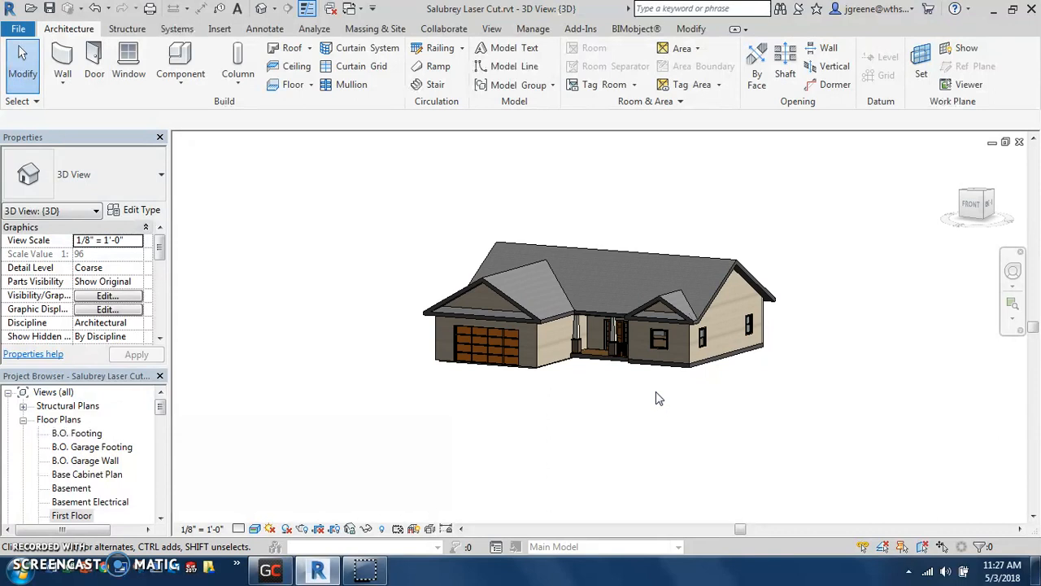
shift+middle_drag(646, 402, 636, 468)
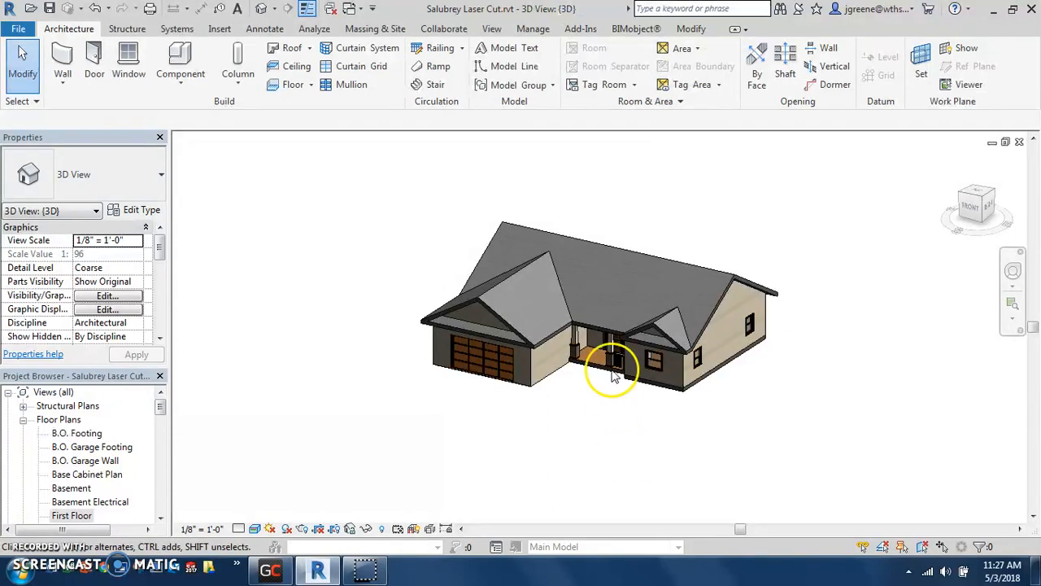
scroll(605, 392, up, 3)
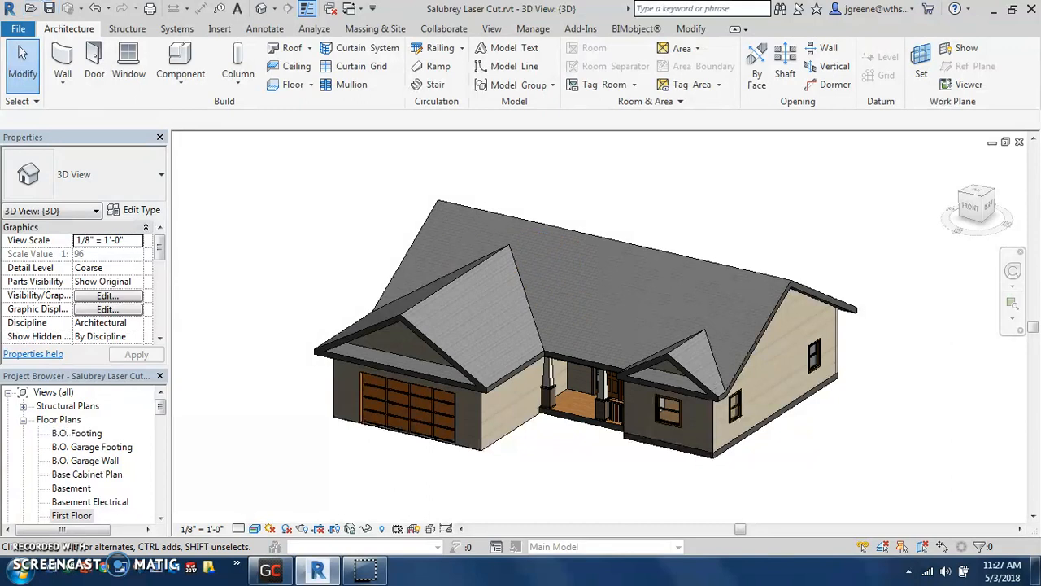
Save the project and export the current 3D view to the Desktop as an ACIS SAT file with the suggested name.
click(49, 9)
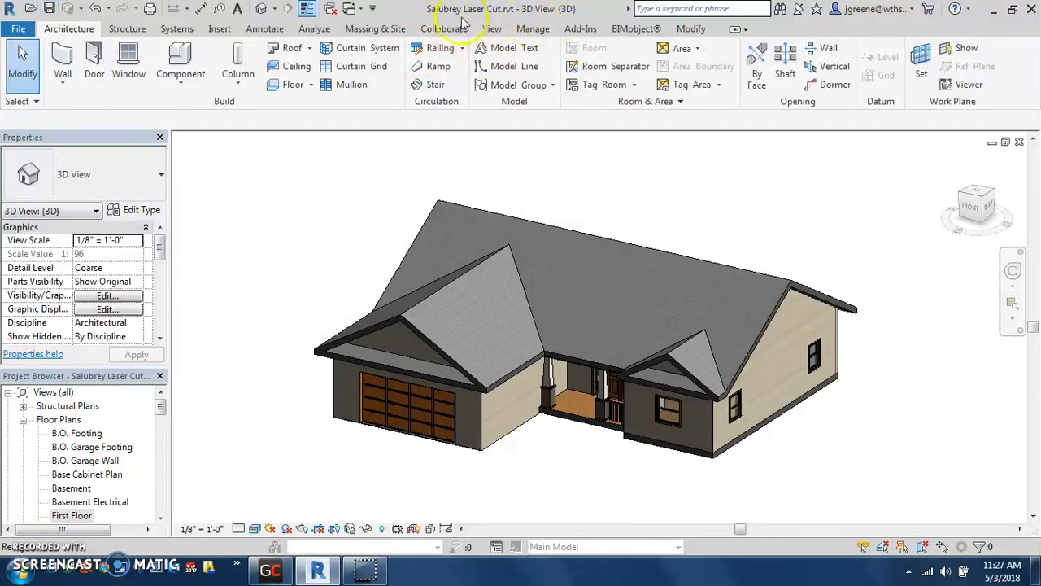
click(21, 32)
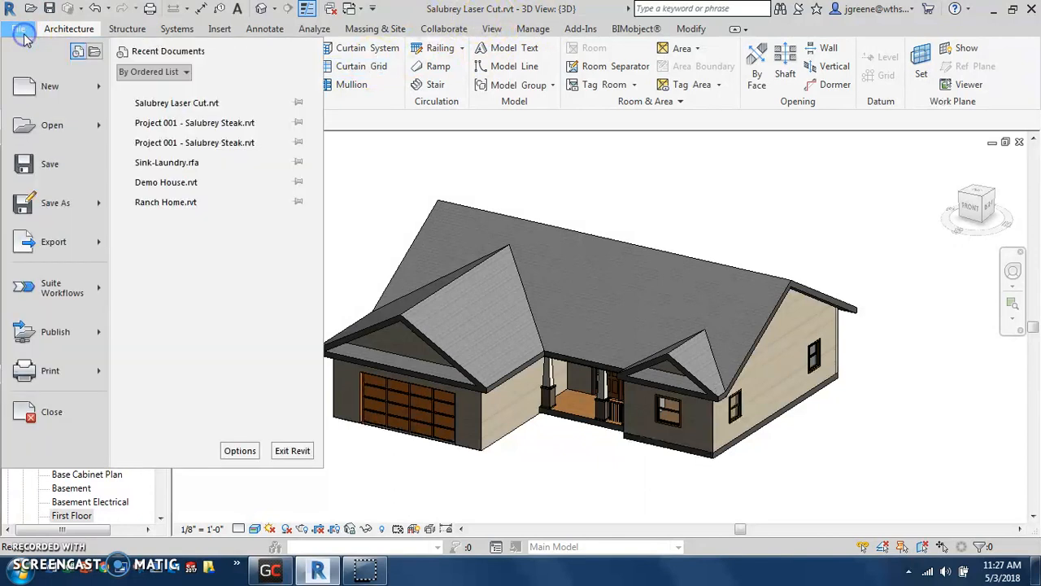
click(71, 243)
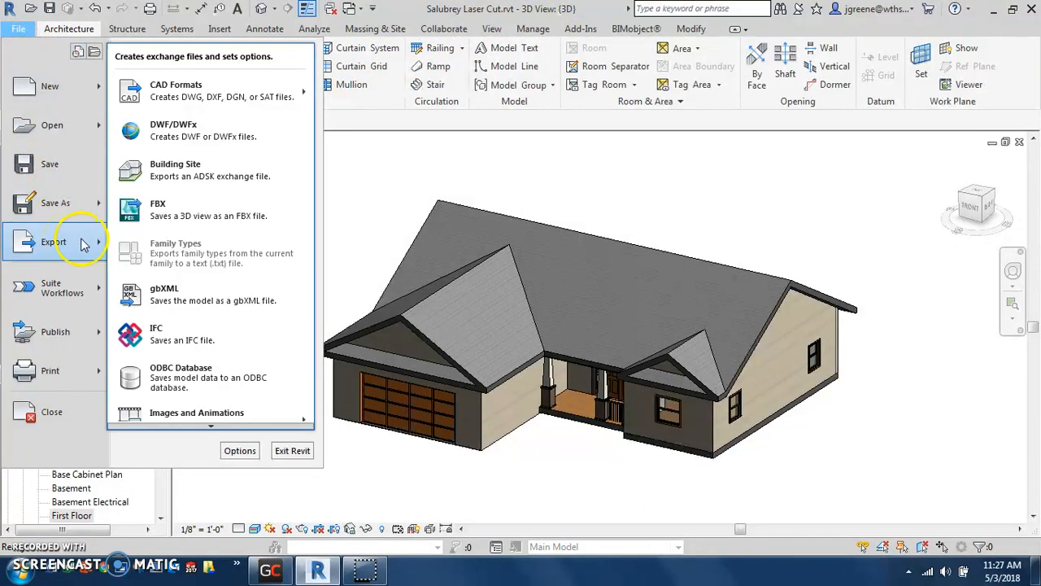
mouse_move(204, 104)
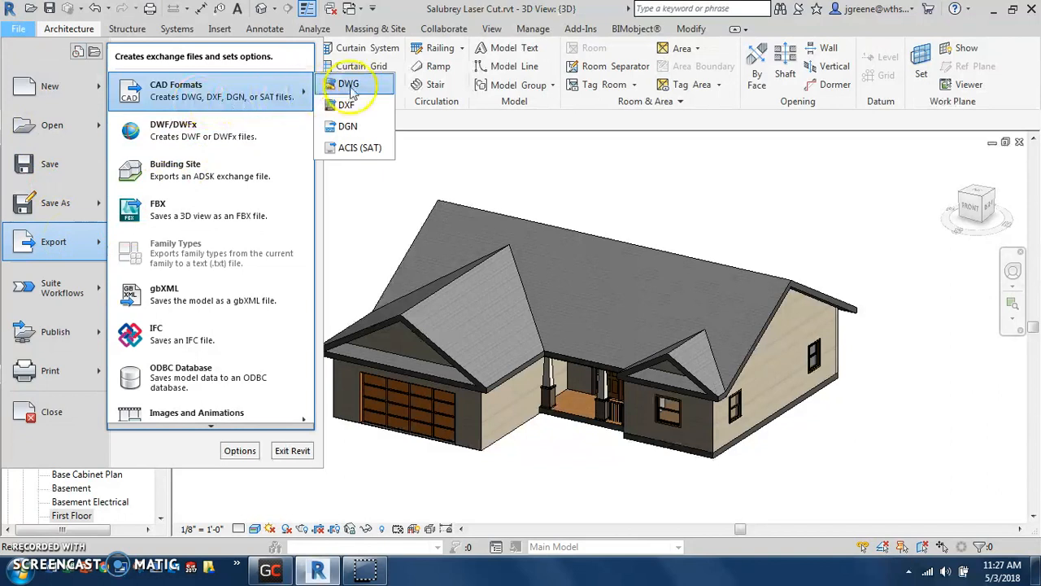
click(352, 148)
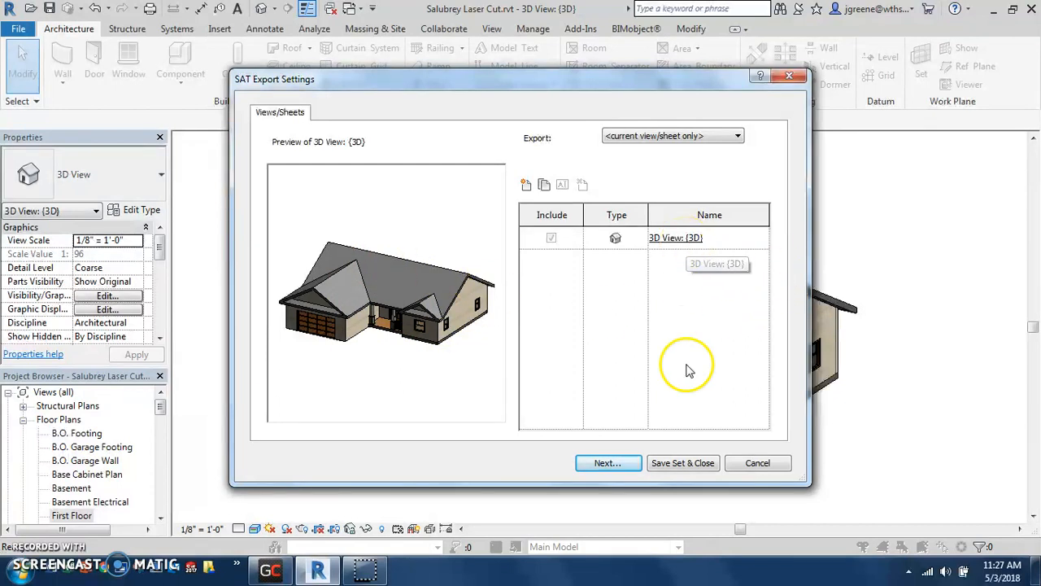
click(608, 462)
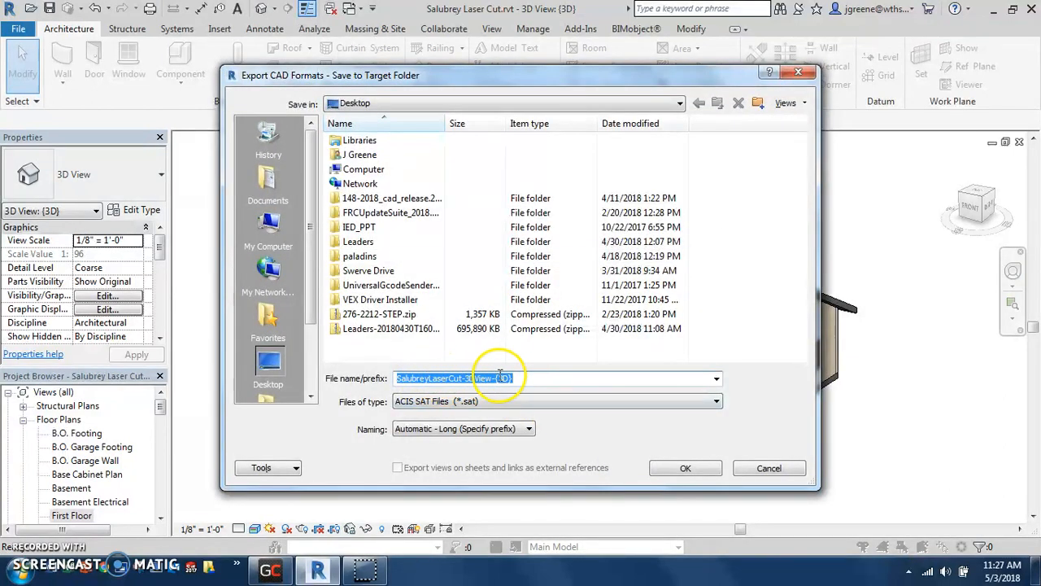
click(699, 471)
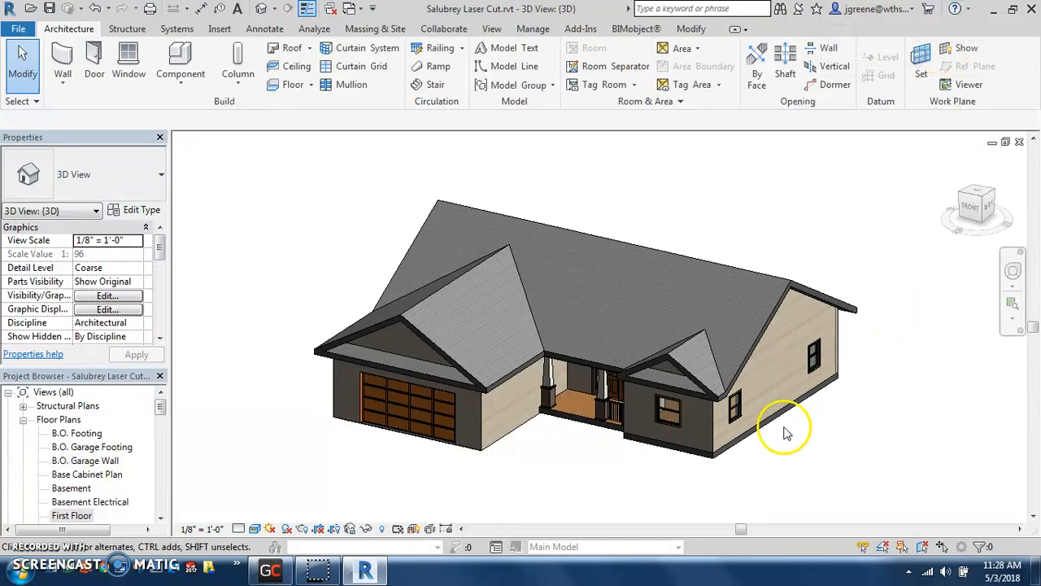
Check the Desktop for the exported SAT file and return to the Revit model.
click(1033, 573)
click(427, 356)
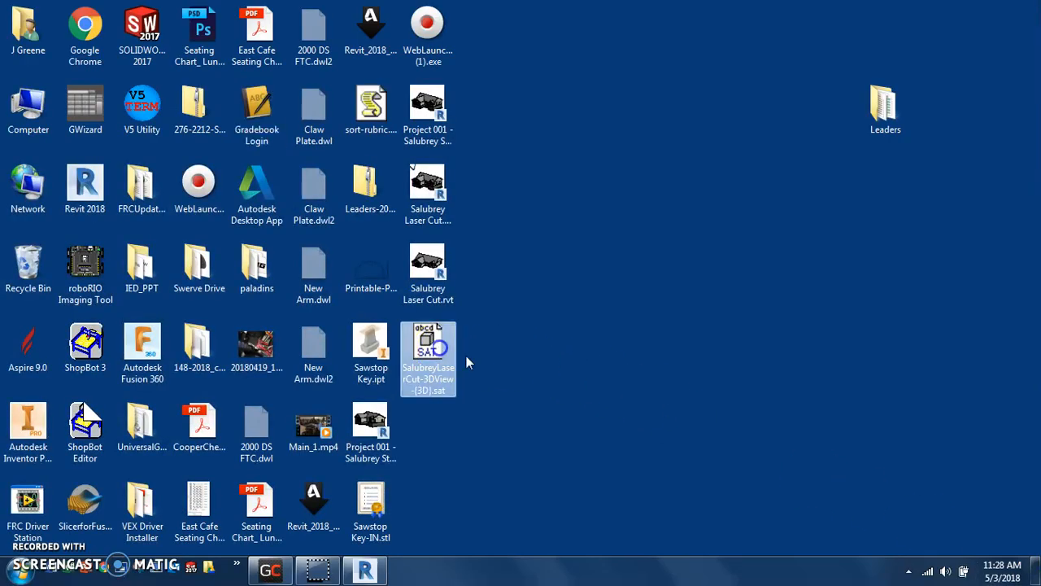
click(364, 569)
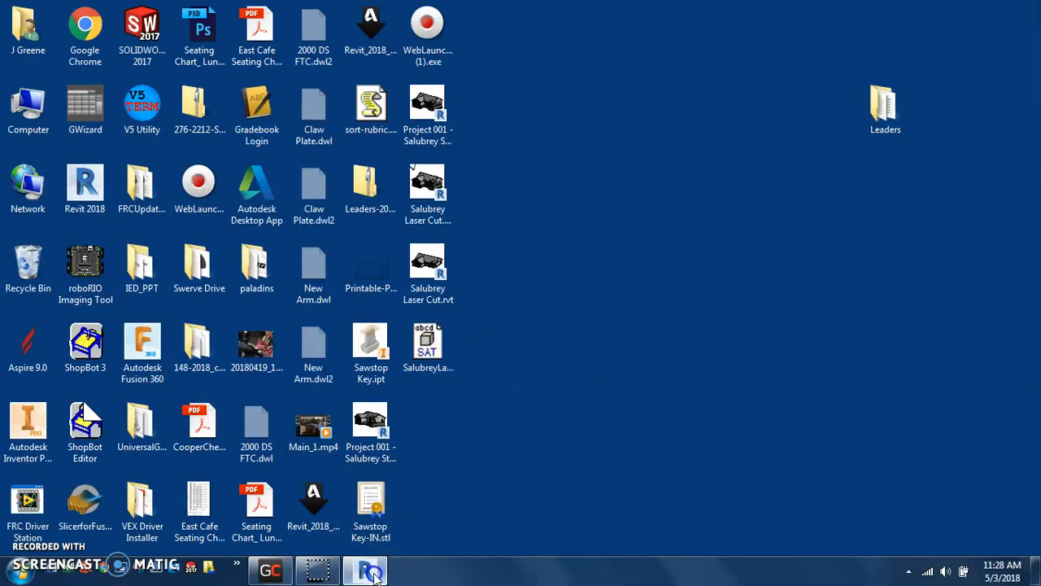
middle_drag(559, 266, 528, 255)
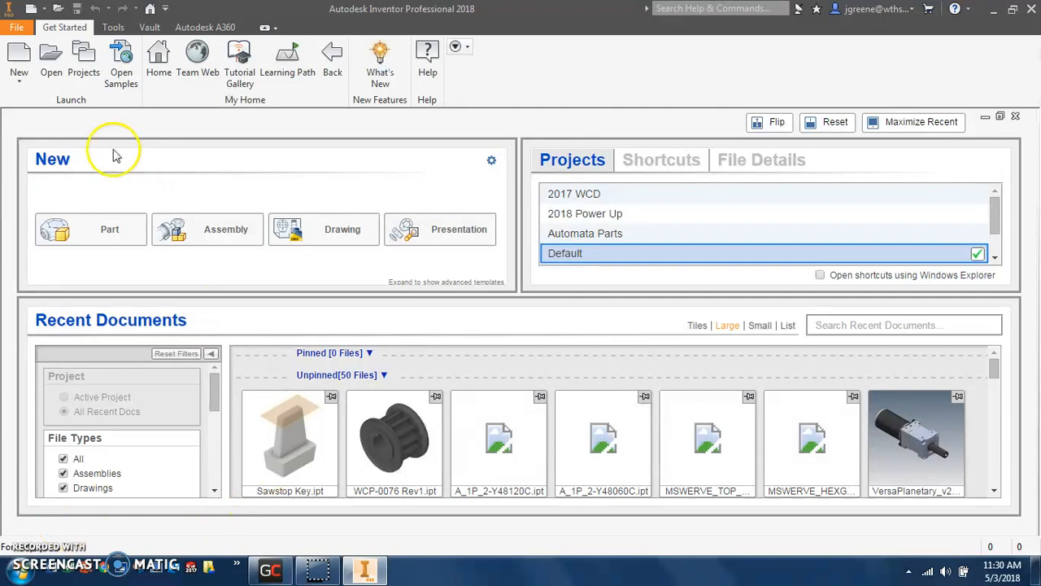
Open the exported SalubreyLaserCut-3DView-{3D}.sat from the Desktop, with the file type set to SAT Files.
click(7, 30)
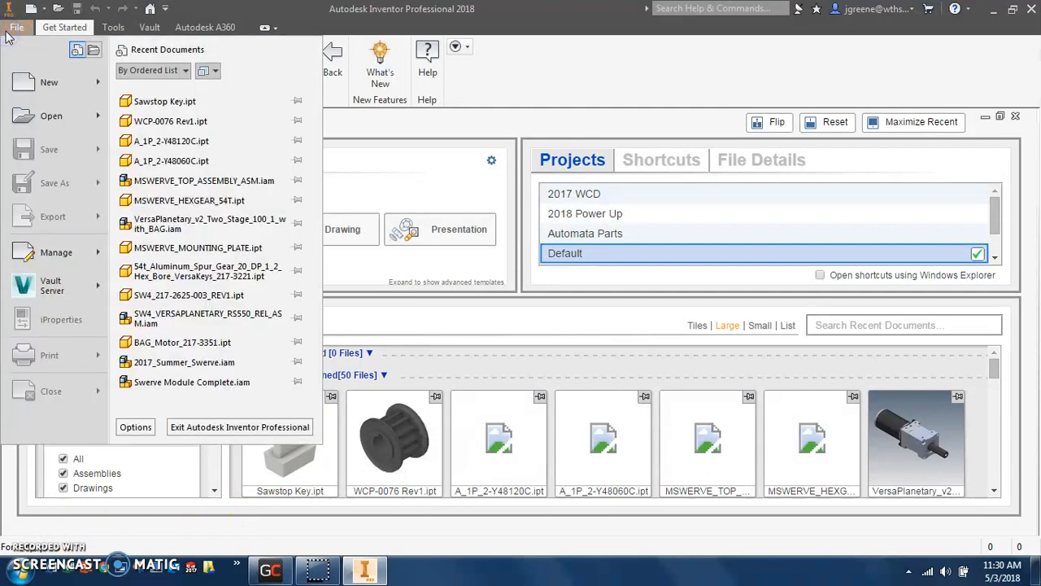
click(45, 116)
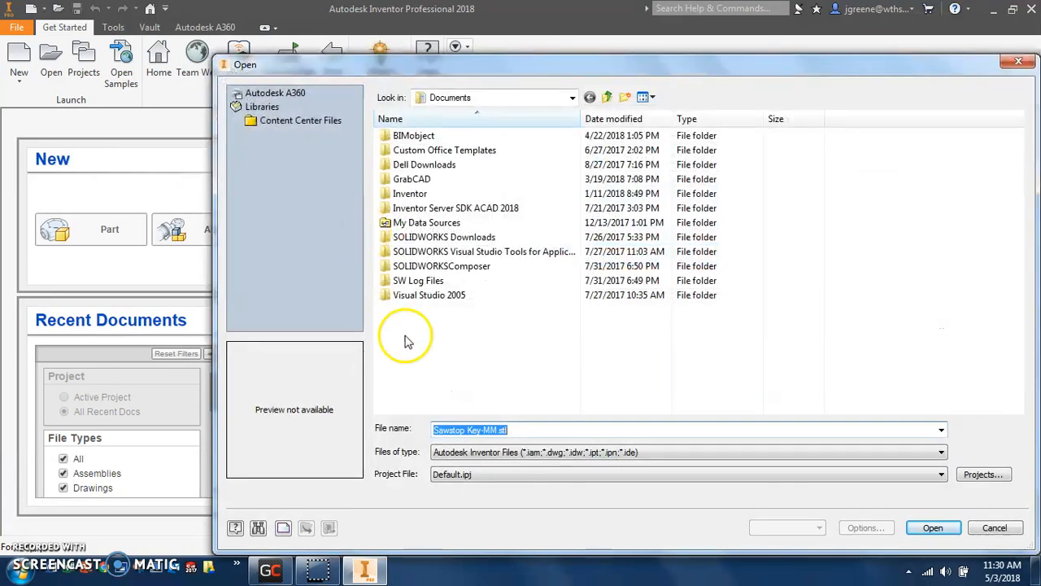
click(453, 452)
click(453, 452)
click(453, 453)
click(470, 390)
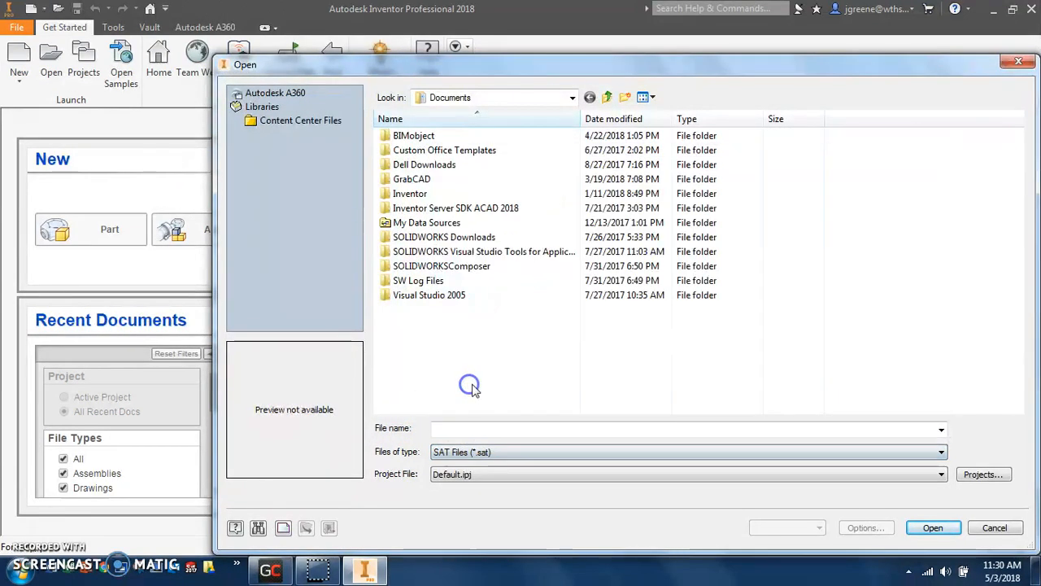
click(500, 96)
click(490, 125)
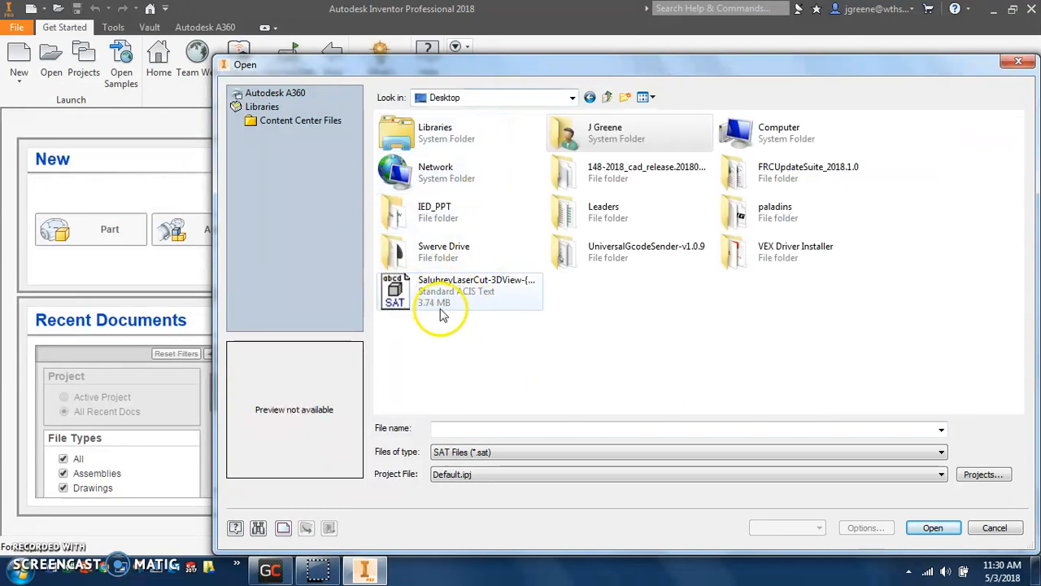
click(933, 528)
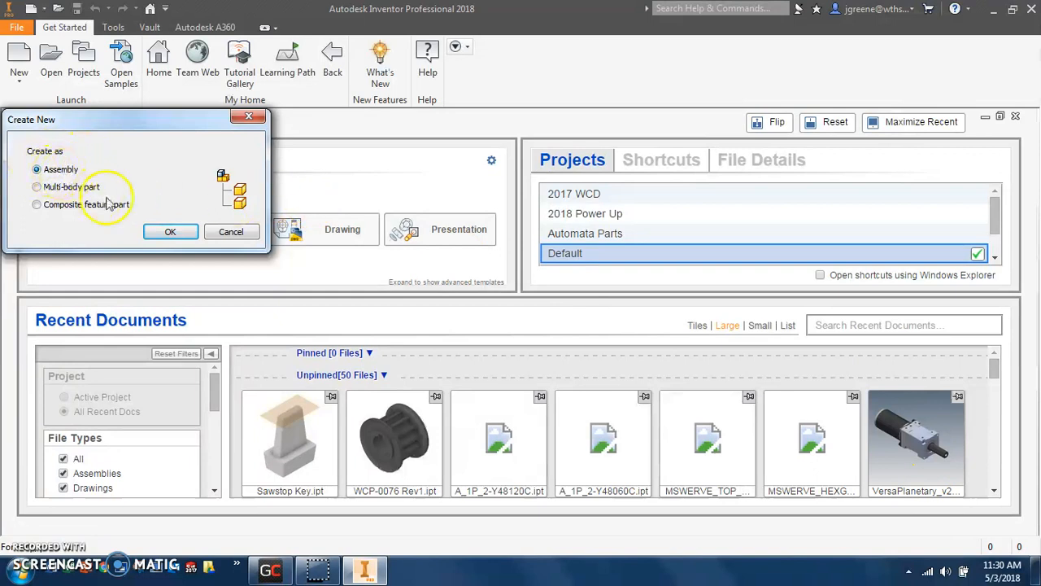
Create the imported SAT model as an assembly, keeping the default import options and the Desktop as file location.
click(171, 236)
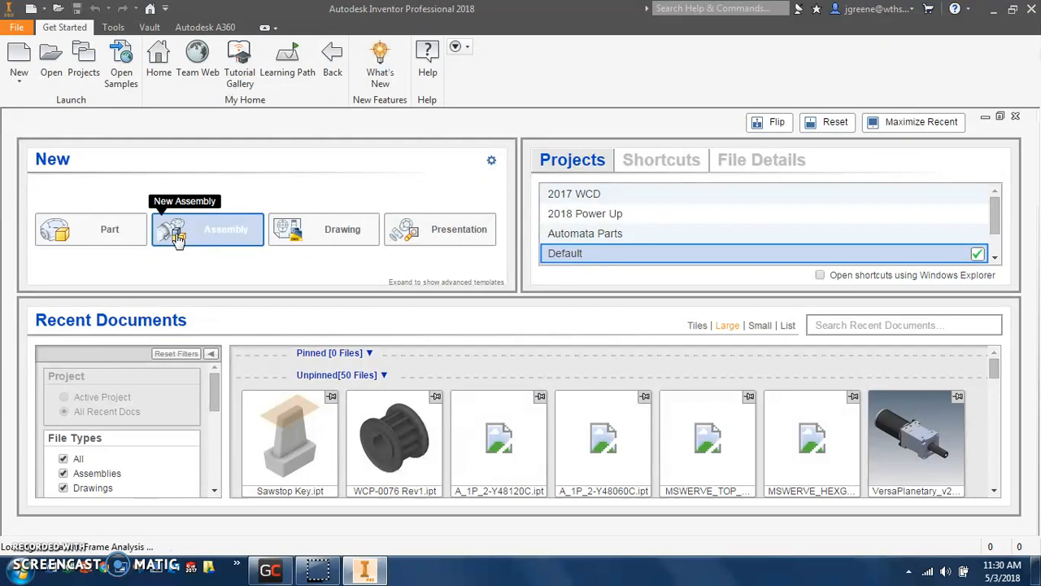
click(179, 238)
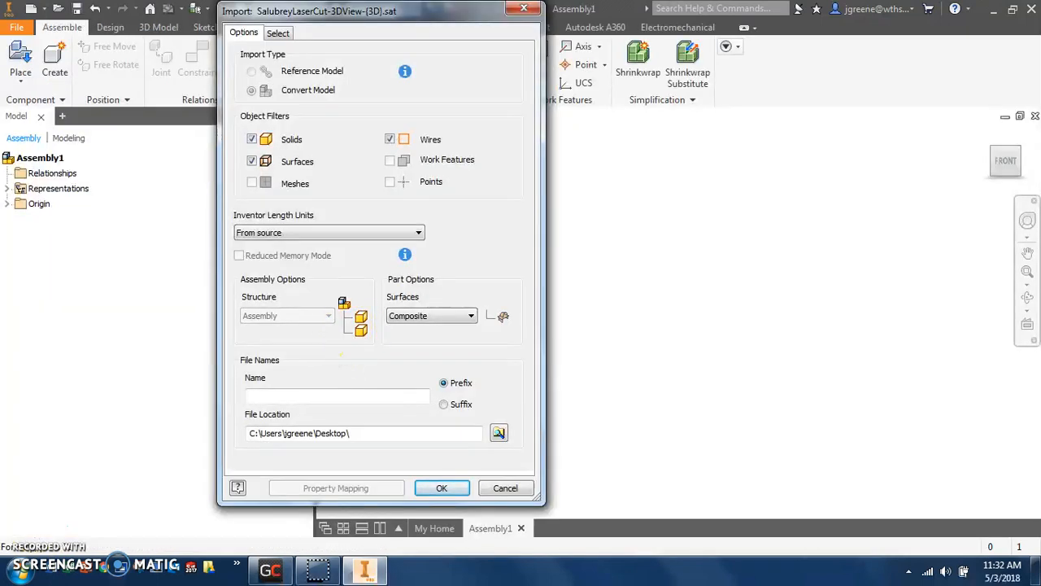
drag(310, 18, 373, 16)
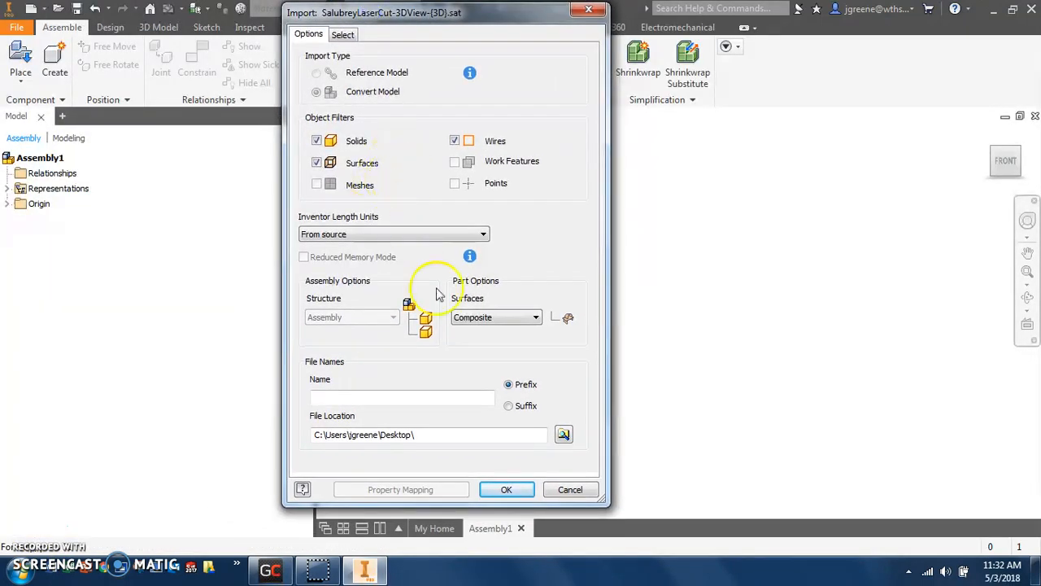
click(514, 489)
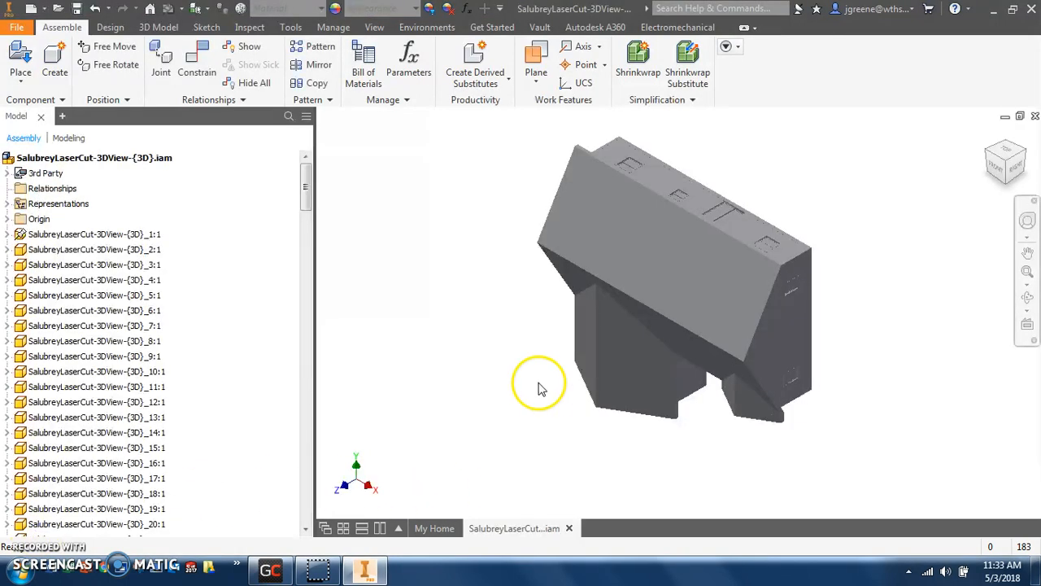
Examine the imported house assembly from several angles, checking its walls and roof as separate components.
shift+middle_drag(548, 395, 609, 307)
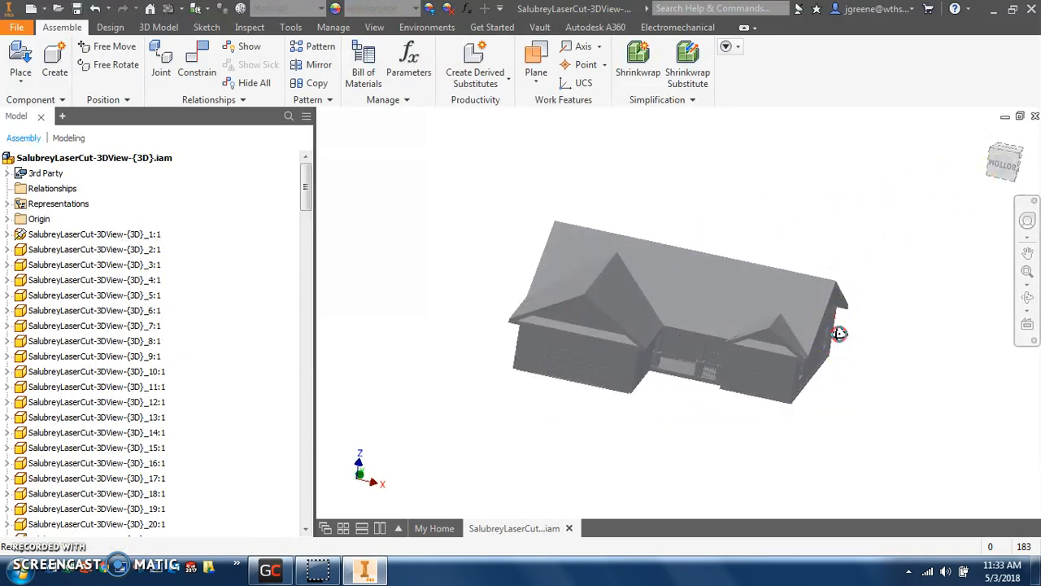
shift+middle_drag(839, 334, 806, 304)
scroll(676, 354, down, 4)
mouse_move(676, 352)
shift+middle_down()
mouse_move(672, 368)
mouse_move(637, 363)
mouse_move(682, 362)
mouse_move(678, 345)
mouse_move(674, 360)
shift+middle_up()
scroll(639, 365, up, 4)
click(604, 360)
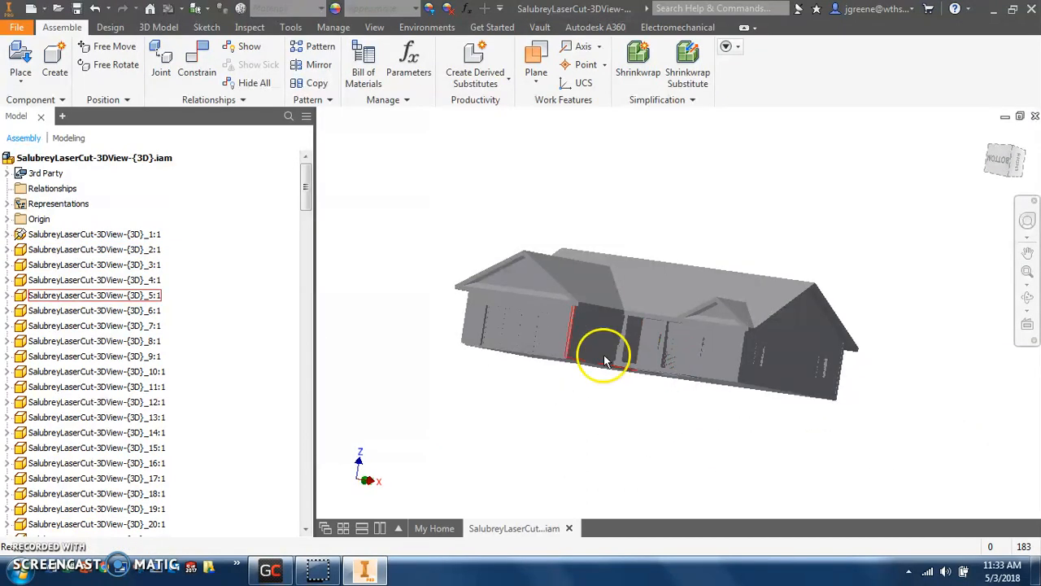
shift+middle_drag(567, 322, 573, 346)
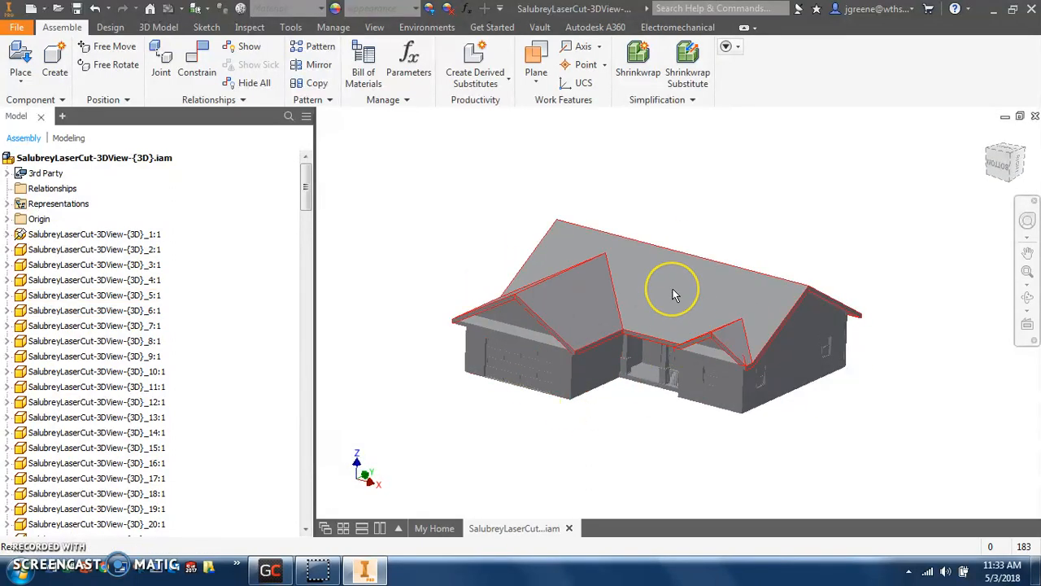
click(690, 313)
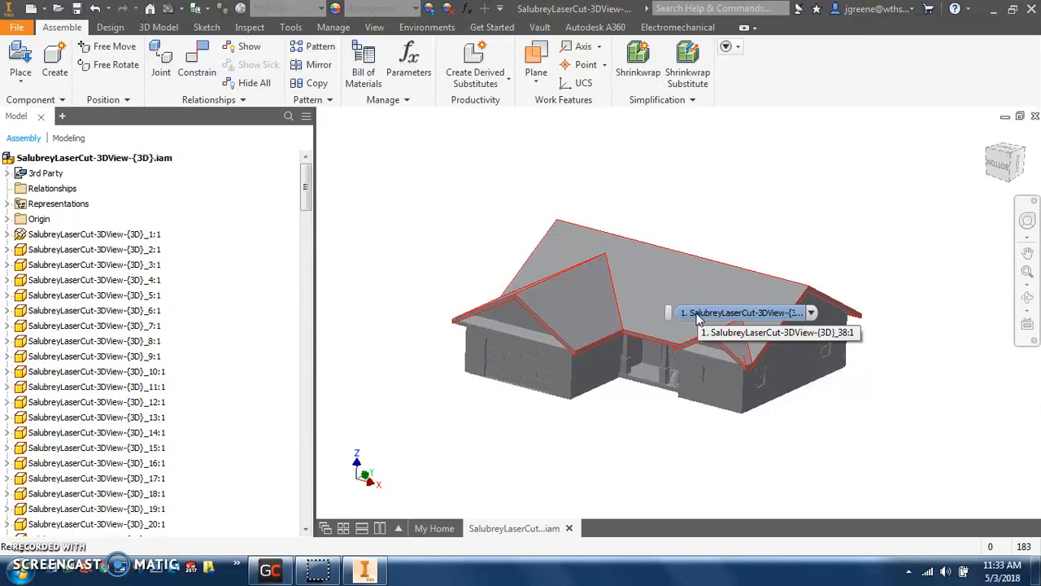
Create a new drawing file for laying out the laser-cut parts.
click(14, 28)
mouse_move(78, 82)
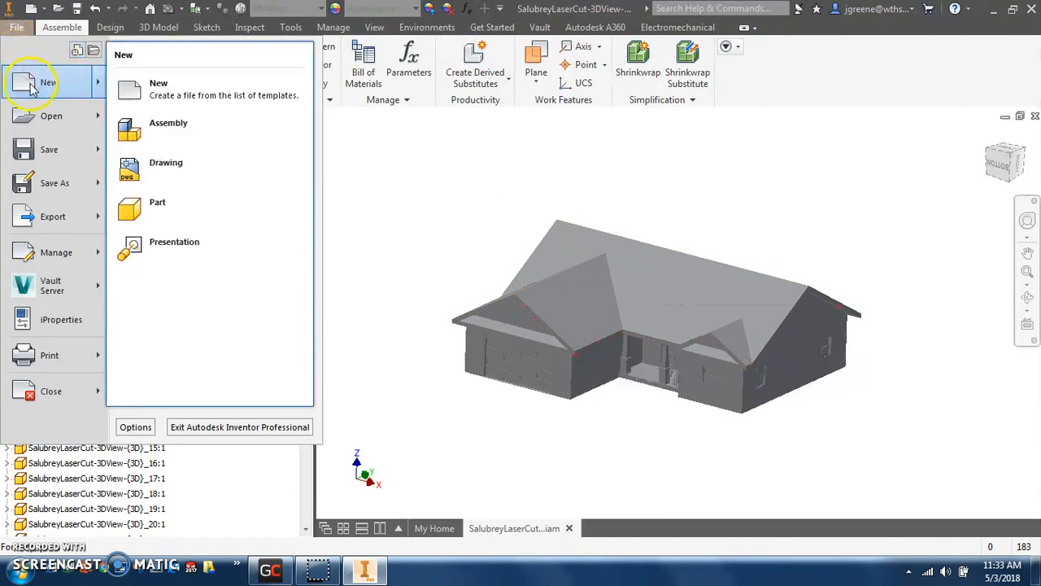
click(174, 166)
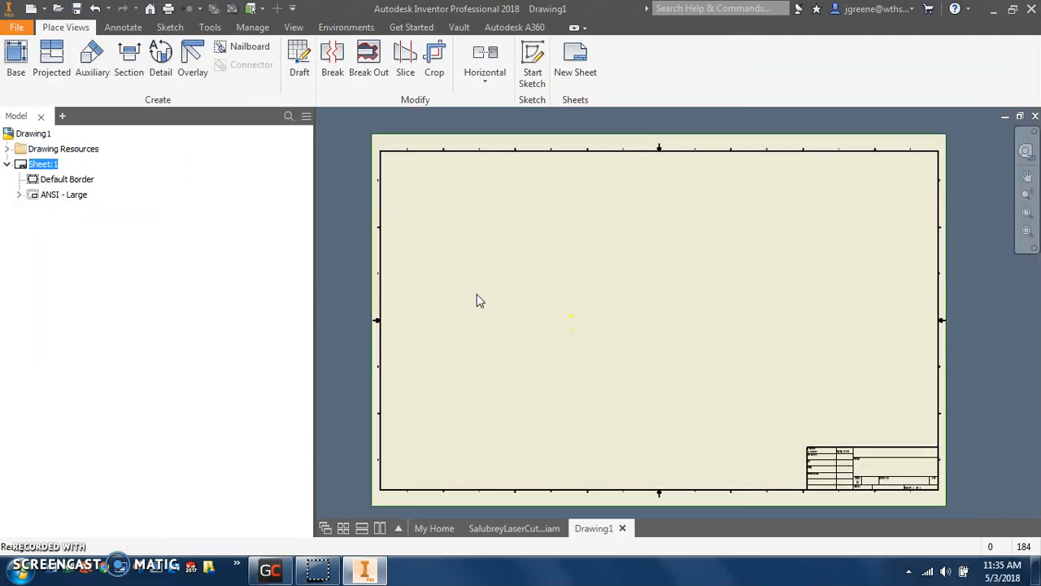
Change the drawing sheet to a custom size in inches, 12 high and 20 wide.
click(41, 164)
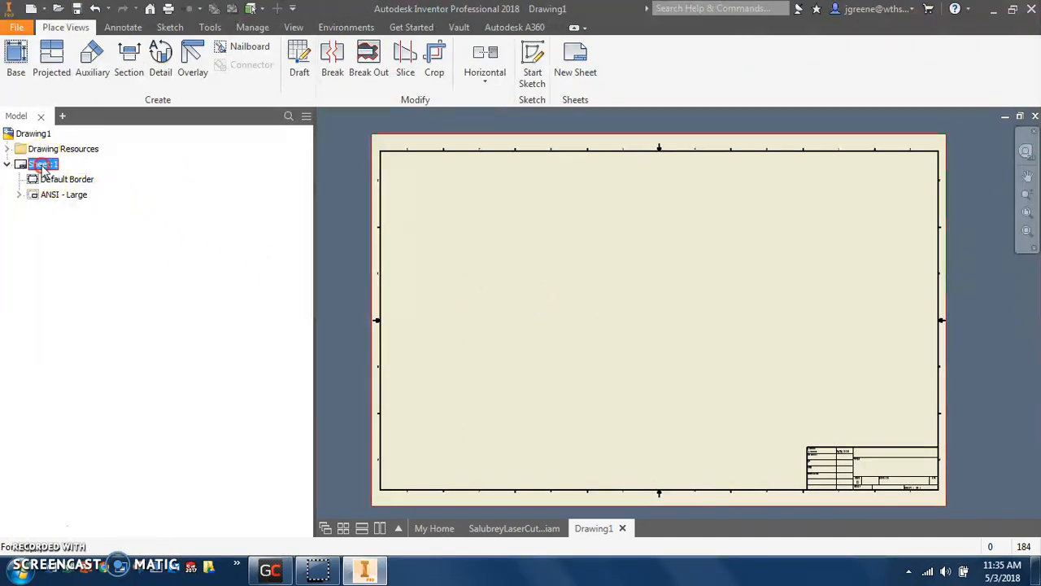
right_click(43, 167)
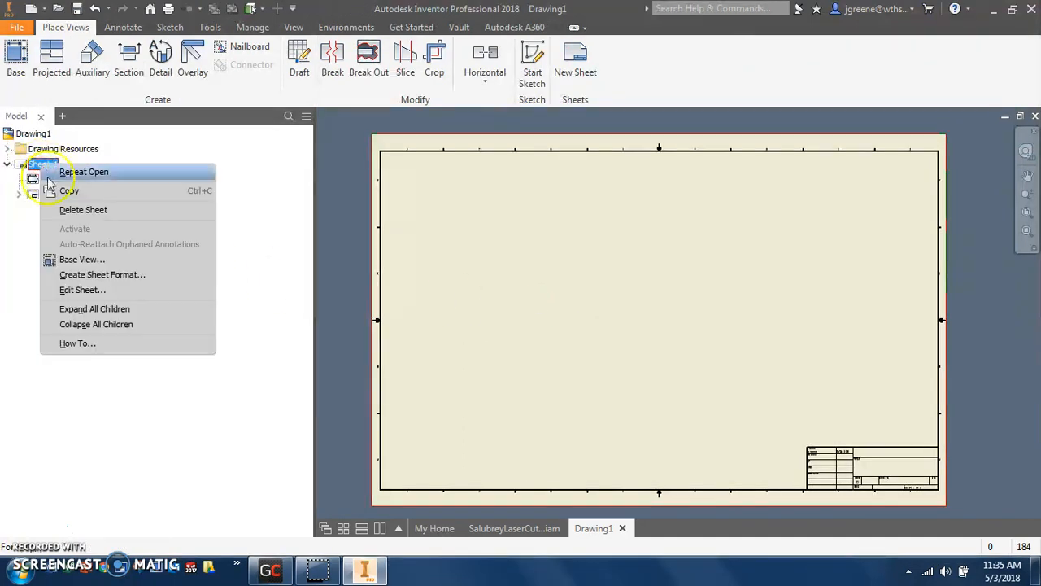
click(96, 290)
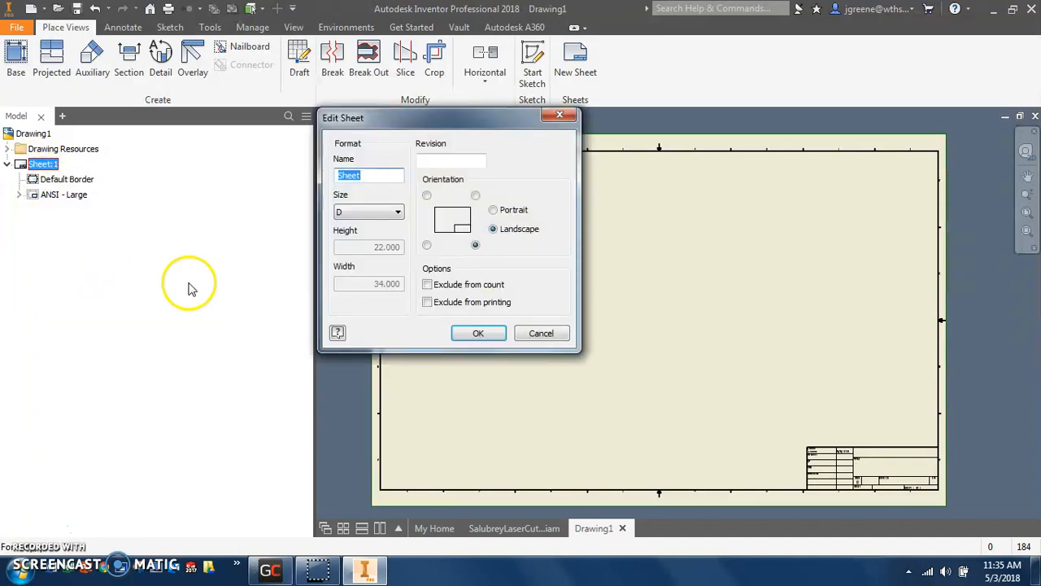
click(350, 213)
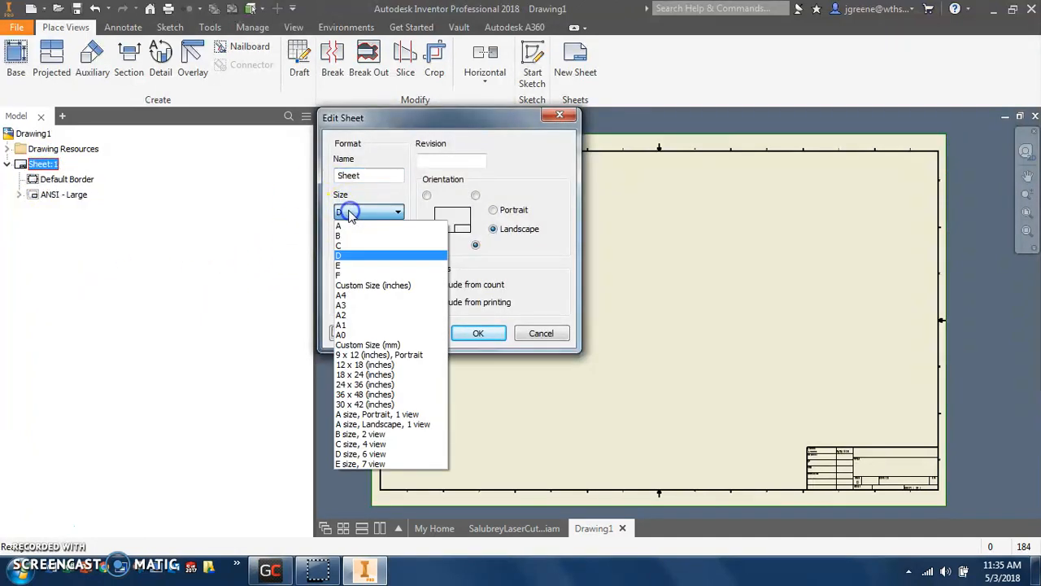
click(373, 285)
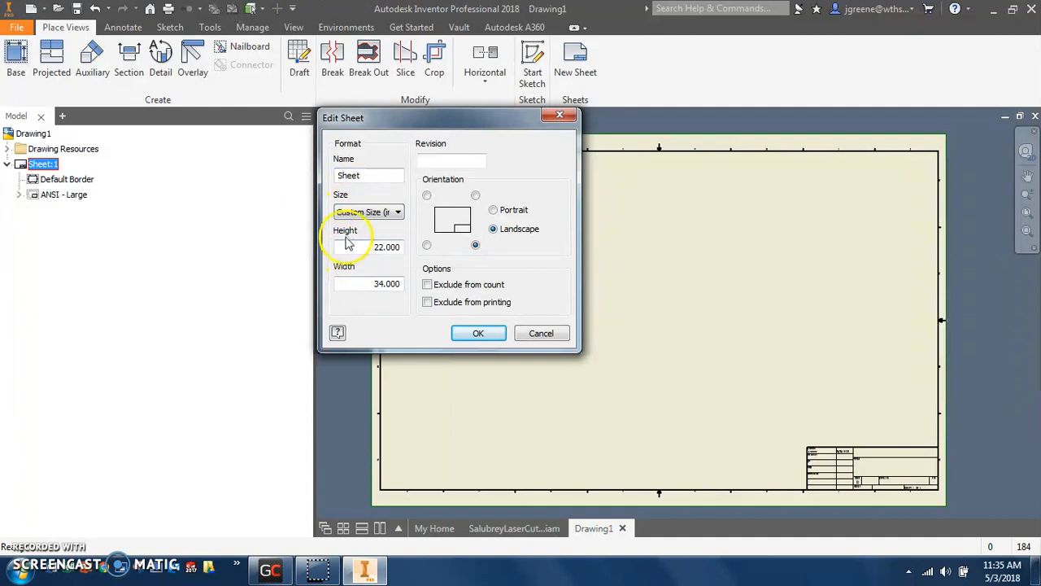
drag(334, 246, 451, 258)
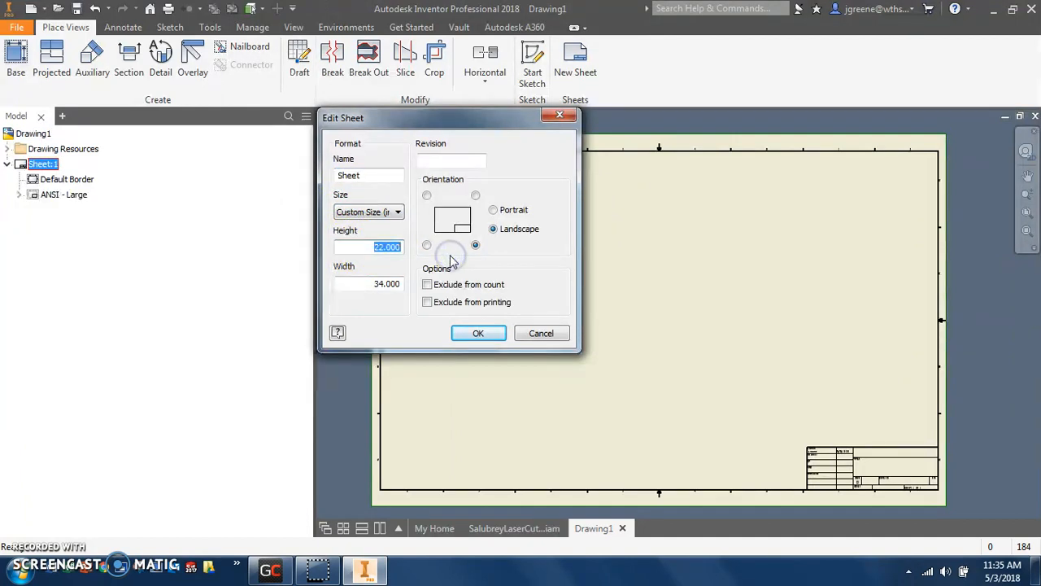
text(12)
drag(349, 282, 484, 290)
text(20)
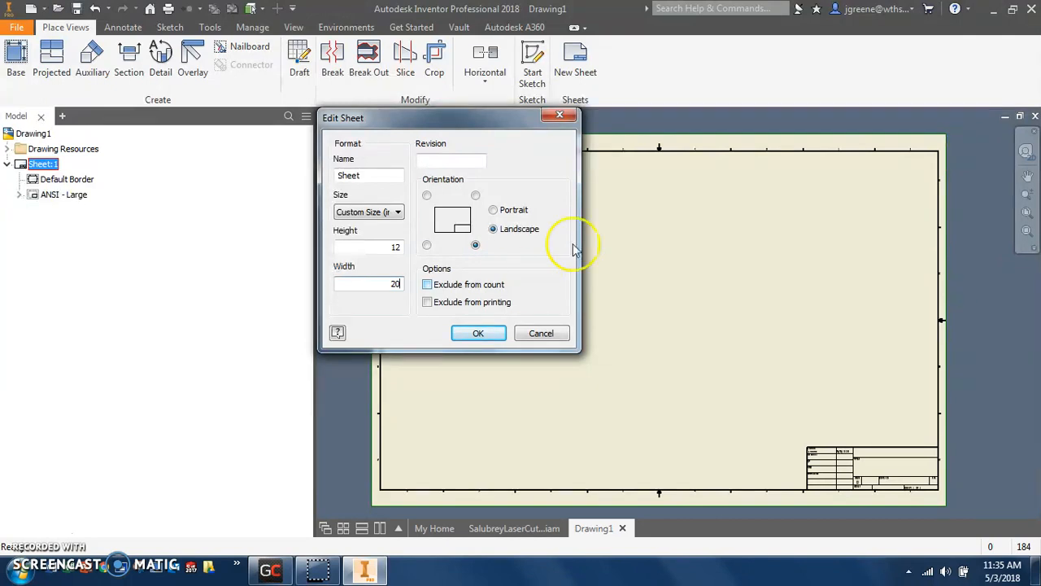
click(480, 333)
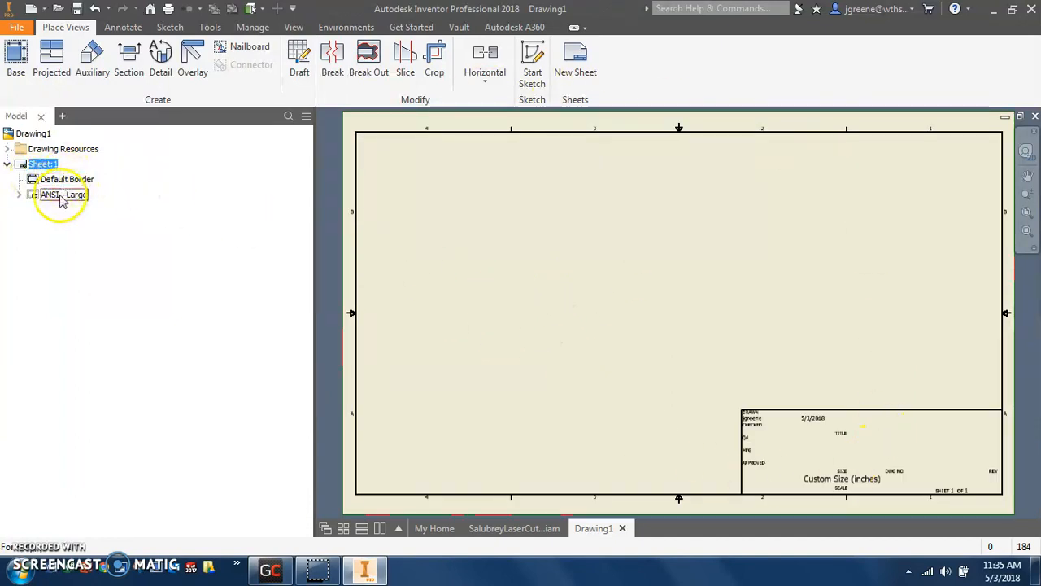
Delete the default border and the ANSI - Large title block from the drawing sheet.
click(7, 164)
click(7, 164)
click(7, 163)
click(6, 164)
click(55, 179)
right_click(56, 178)
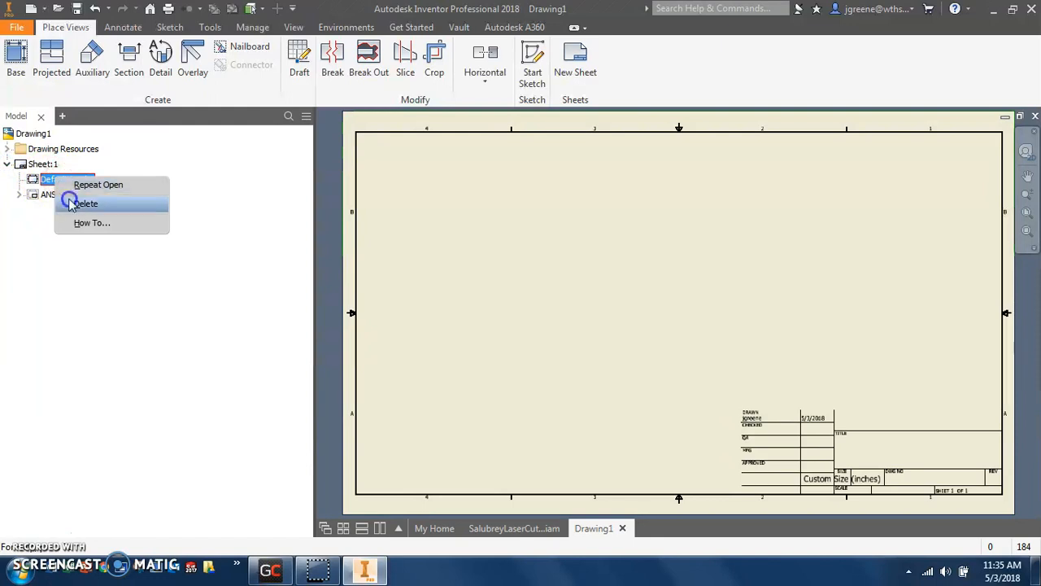
click(70, 204)
right_click(68, 178)
click(81, 204)
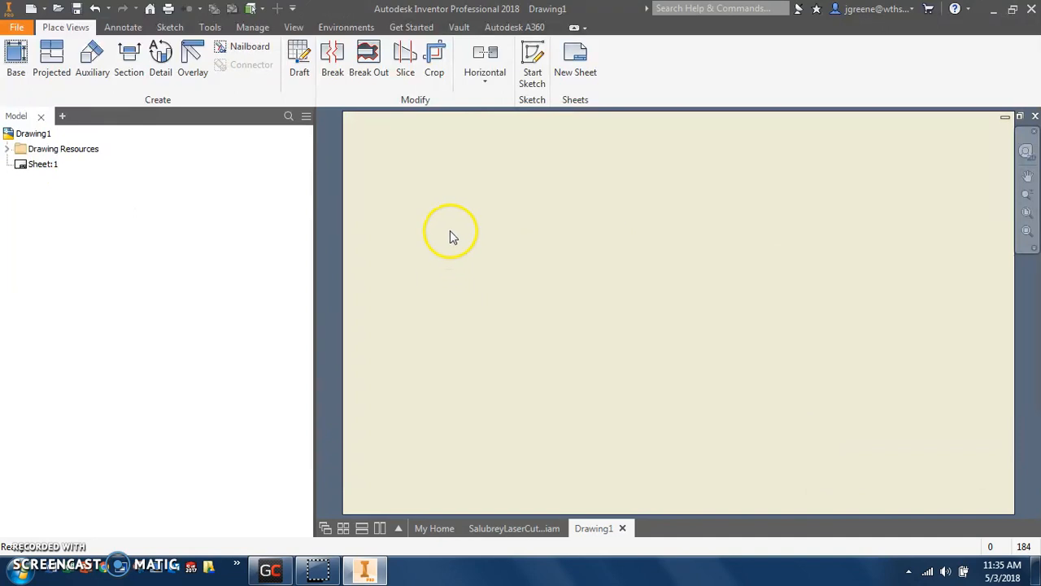
Open the garage's front wall component from the house assembly as its own part and turn it upright for viewing.
click(497, 528)
mouse_move(421, 418)
shift+middle_down()
mouse_move(464, 414)
mouse_move(413, 413)
shift+middle_up()
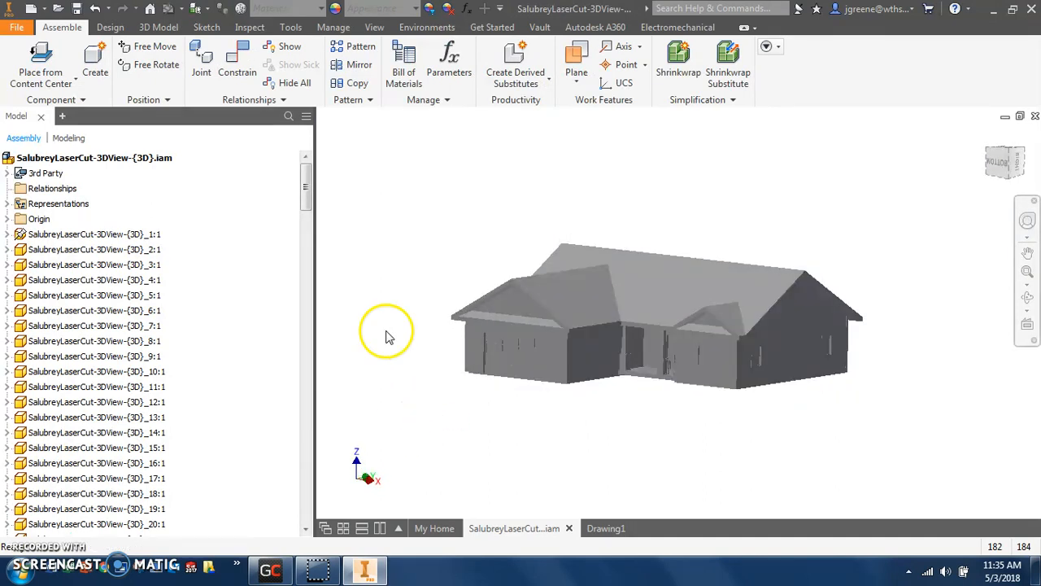
click(473, 352)
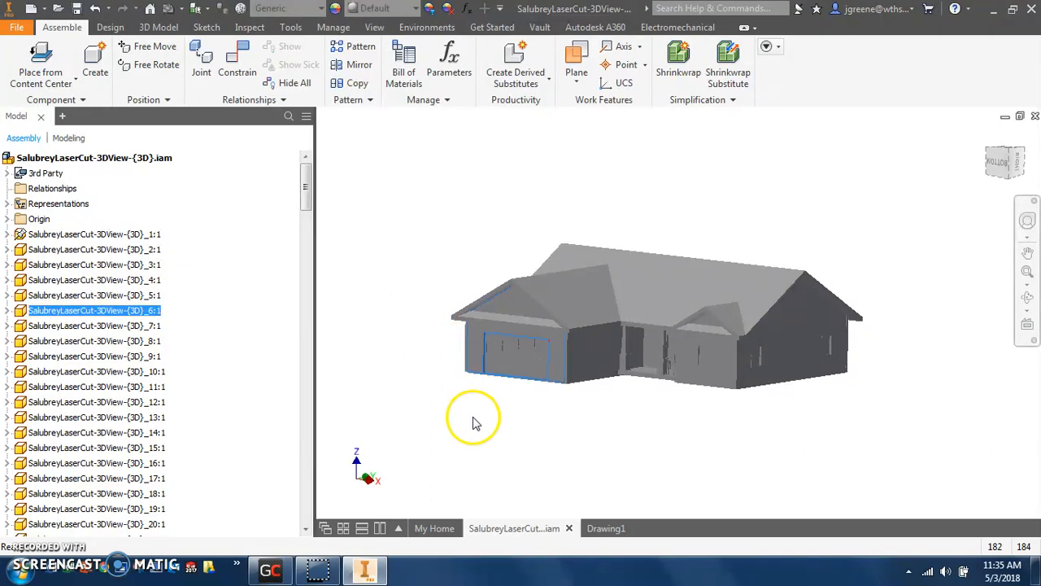
mouse_move(448, 426)
shift+middle_down()
mouse_move(488, 409)
mouse_move(454, 404)
mouse_move(442, 414)
shift+middle_up()
click(473, 348)
right_click(477, 345)
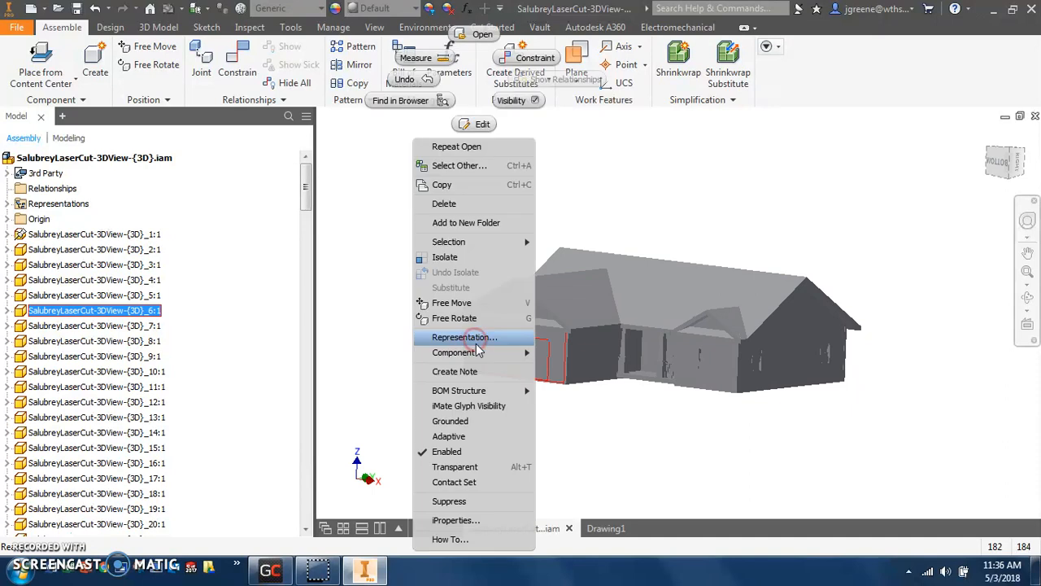
click(477, 34)
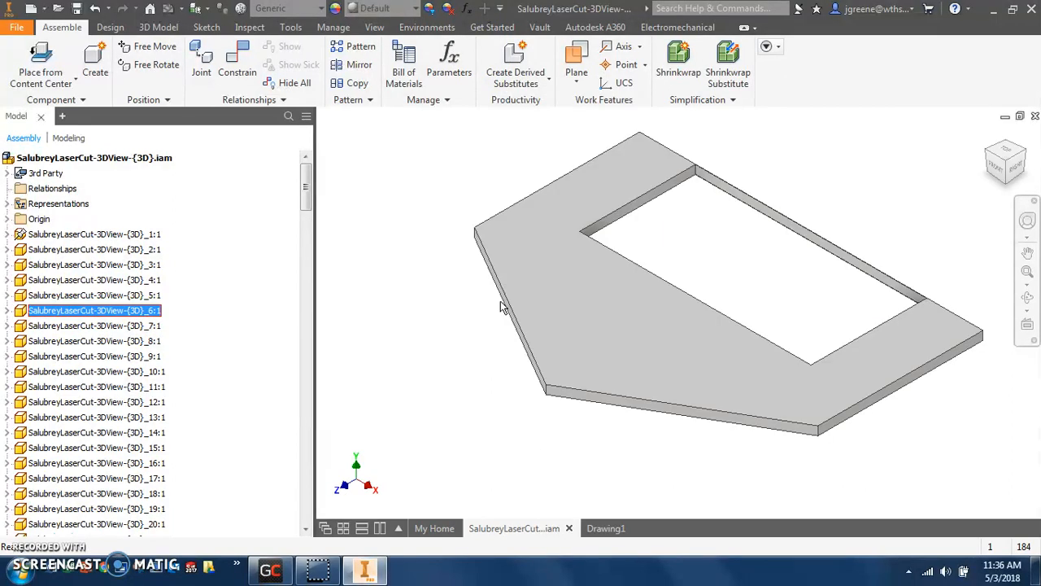
shift+middle_drag(507, 302, 596, 258)
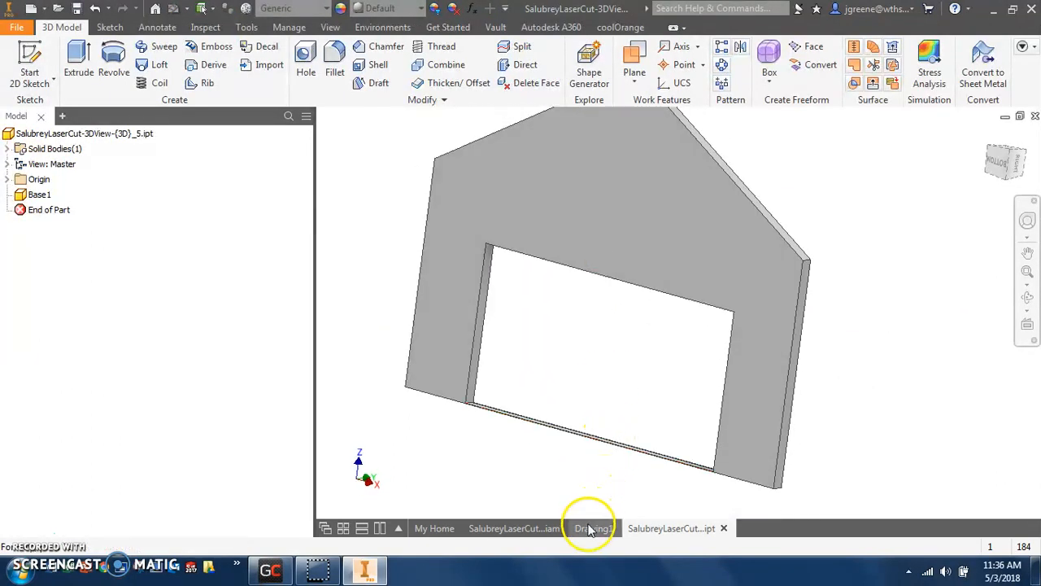
Start a base view of the garage's front wall, orient it face-on and upright, and move it to the sheet's lower-left corner.
click(589, 530)
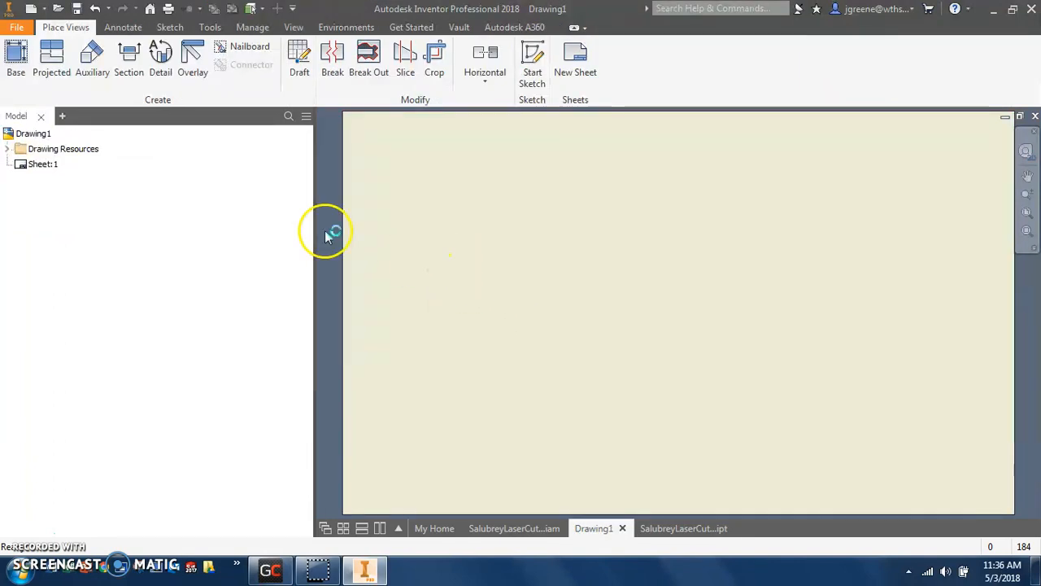
click(14, 74)
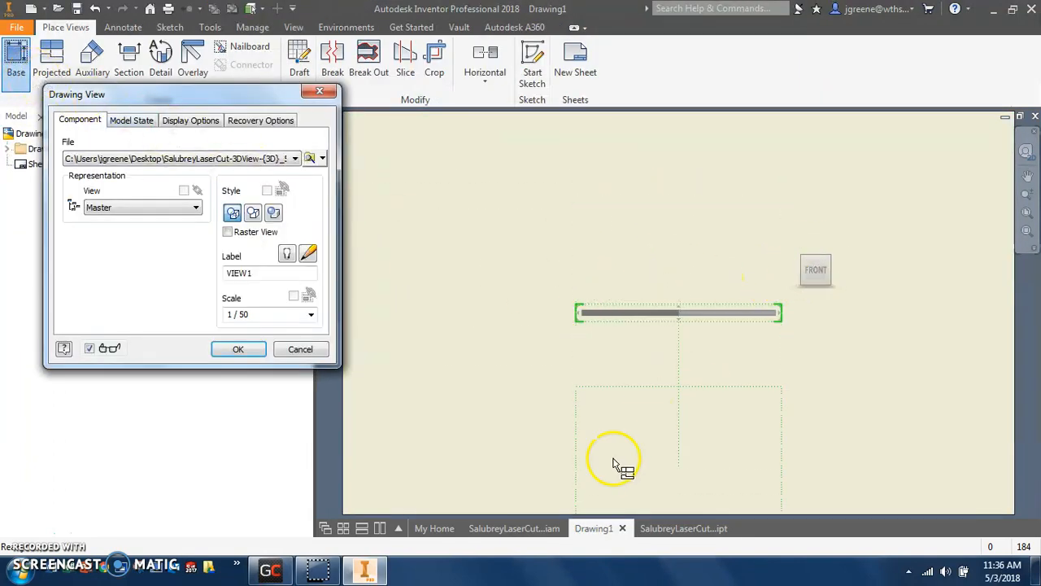
click(816, 253)
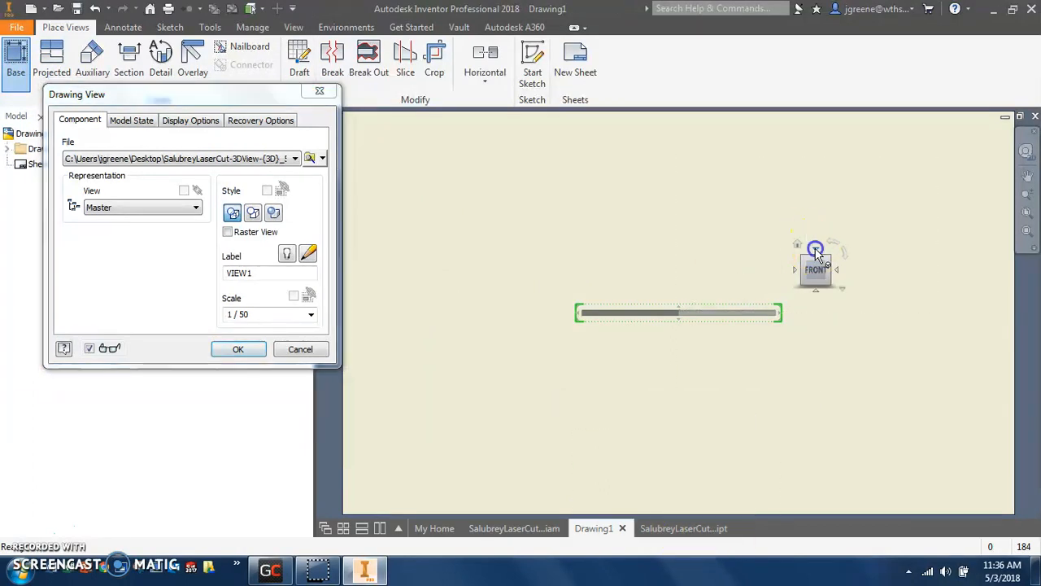
click(835, 174)
click(833, 173)
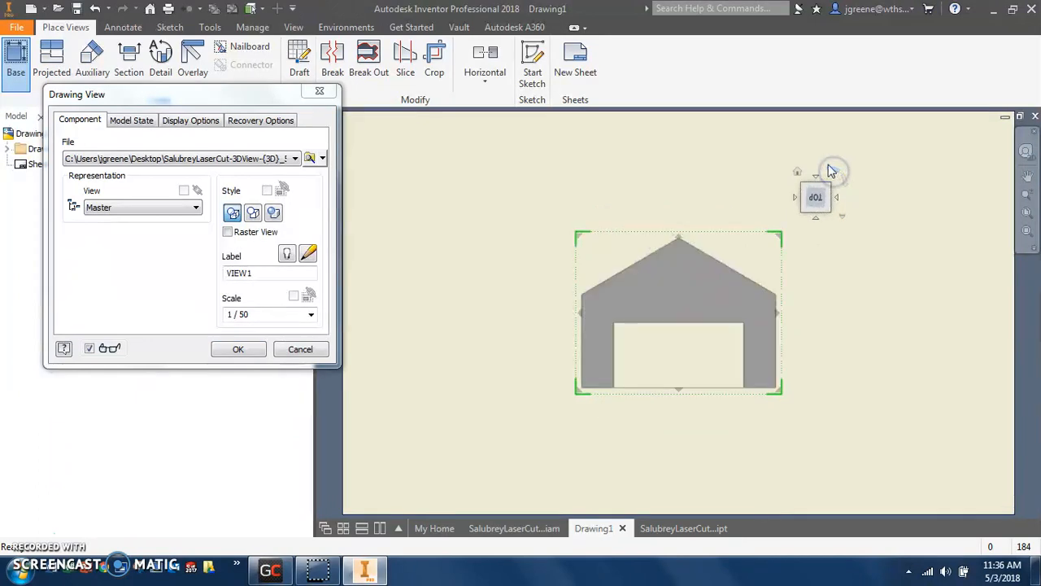
drag(653, 273, 423, 389)
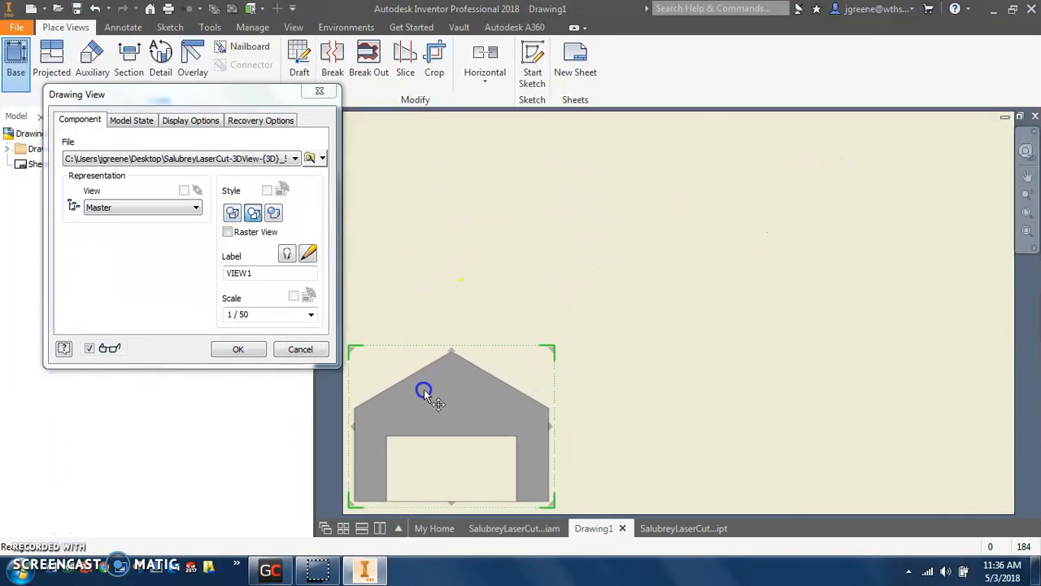
Set the front wall view's scale to 1 / 48 and place it on the sheet, agreeing to save the part.
click(259, 317)
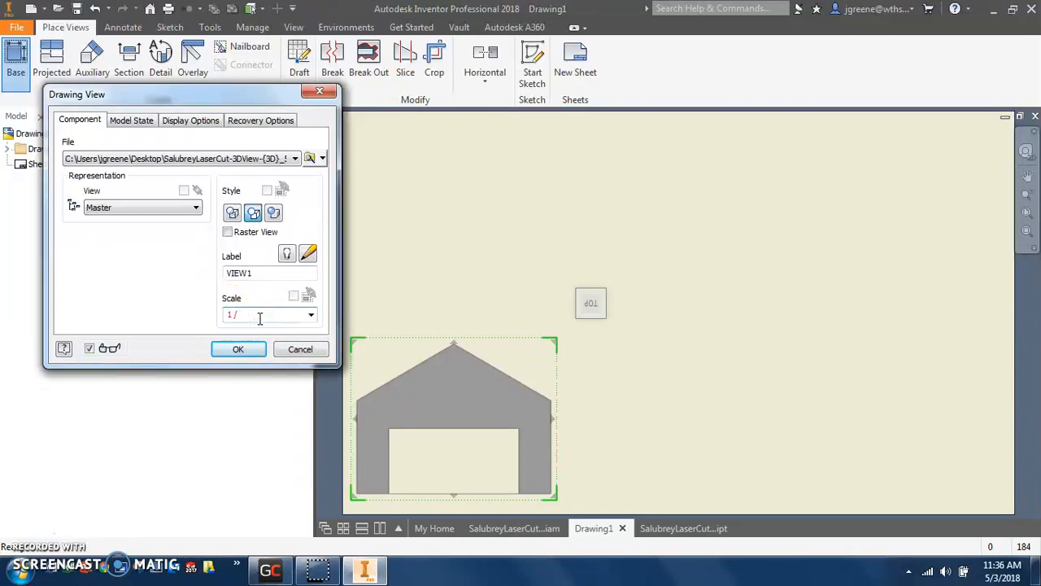
drag(443, 397, 458, 389)
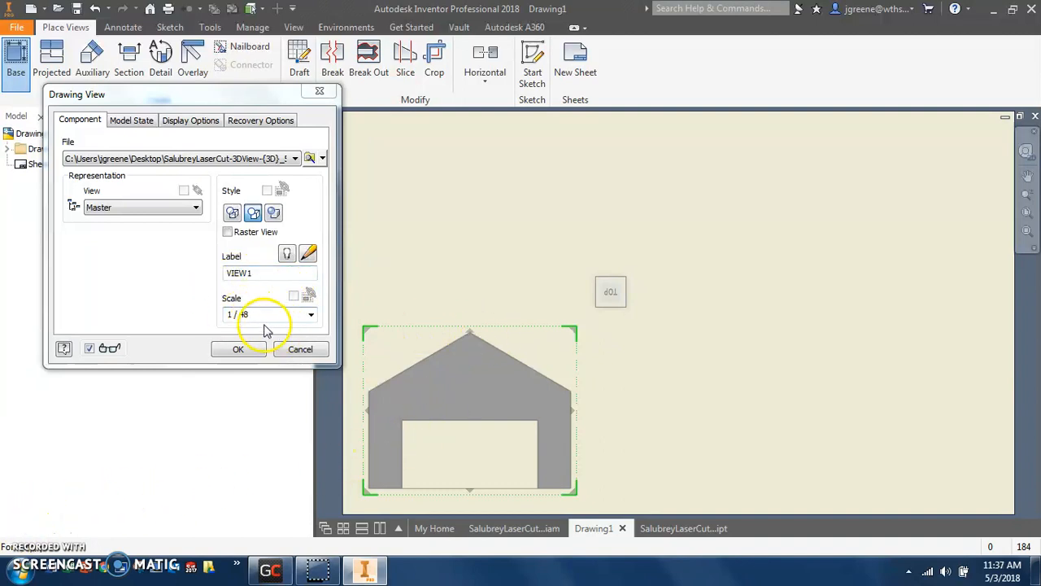
click(238, 349)
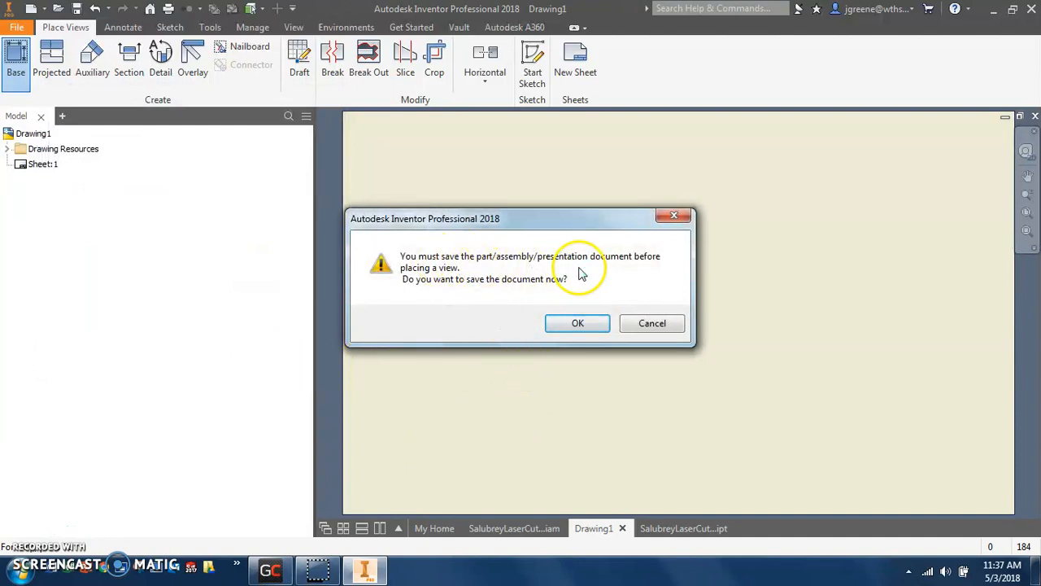
click(568, 323)
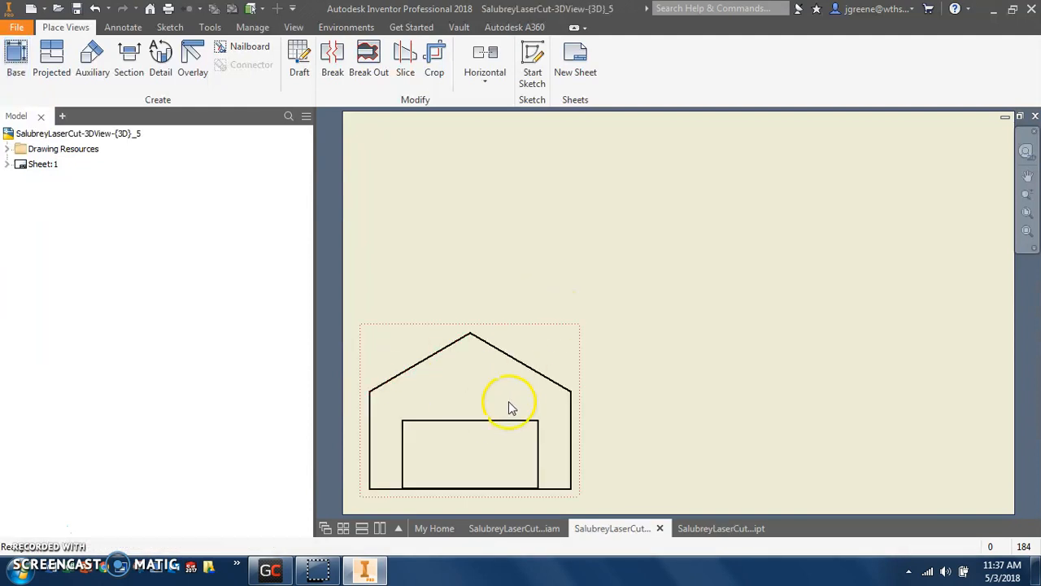
Close the front wall part and delete that garage wall from the house assembly.
click(742, 530)
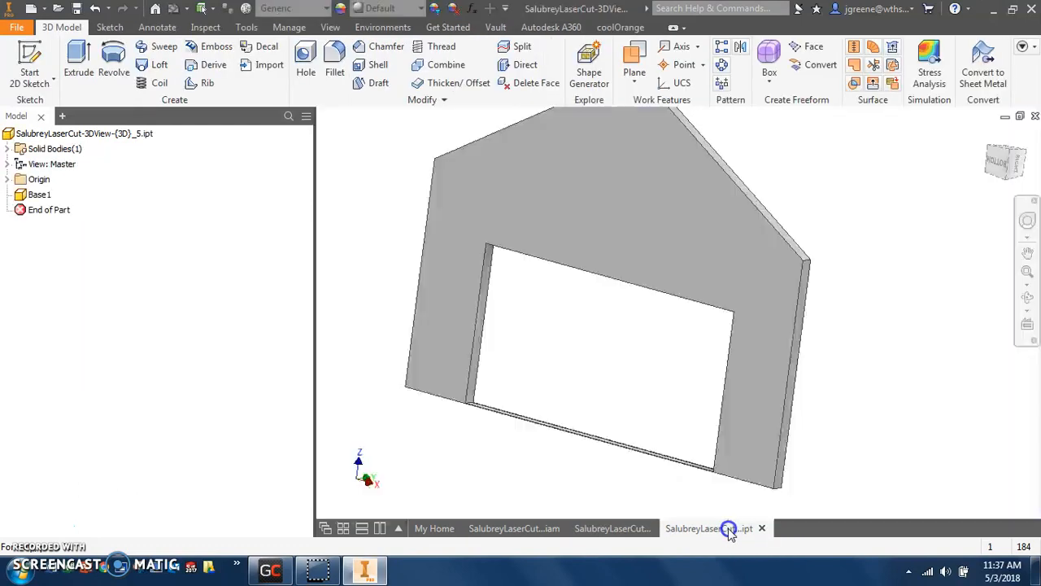
click(1034, 116)
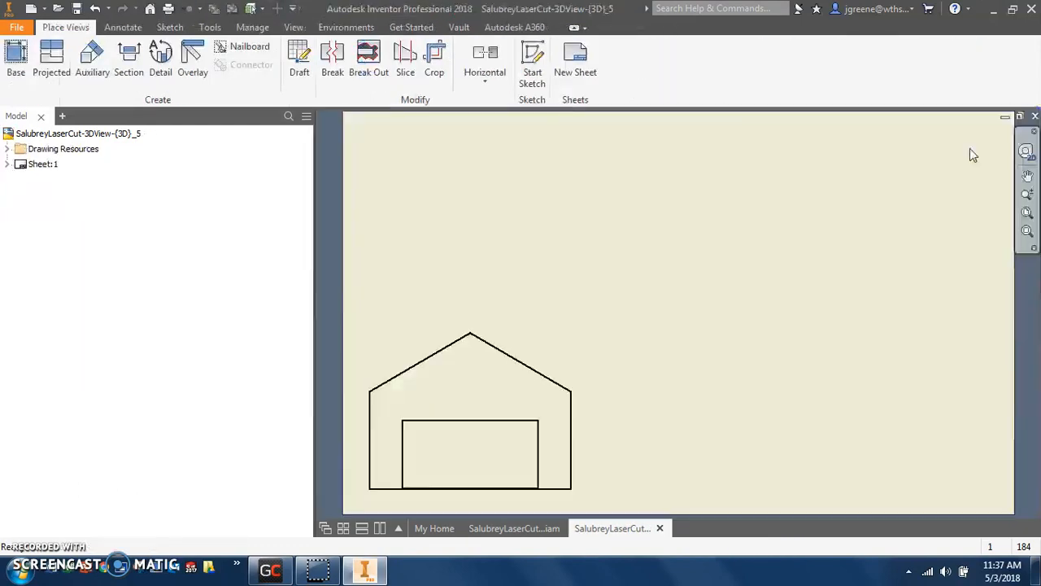
click(512, 530)
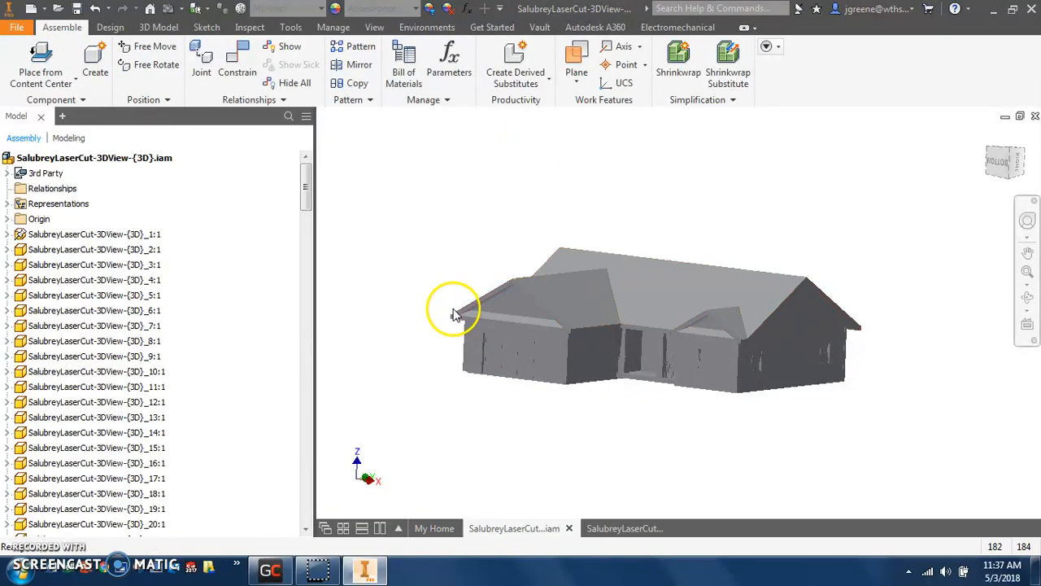
click(476, 351)
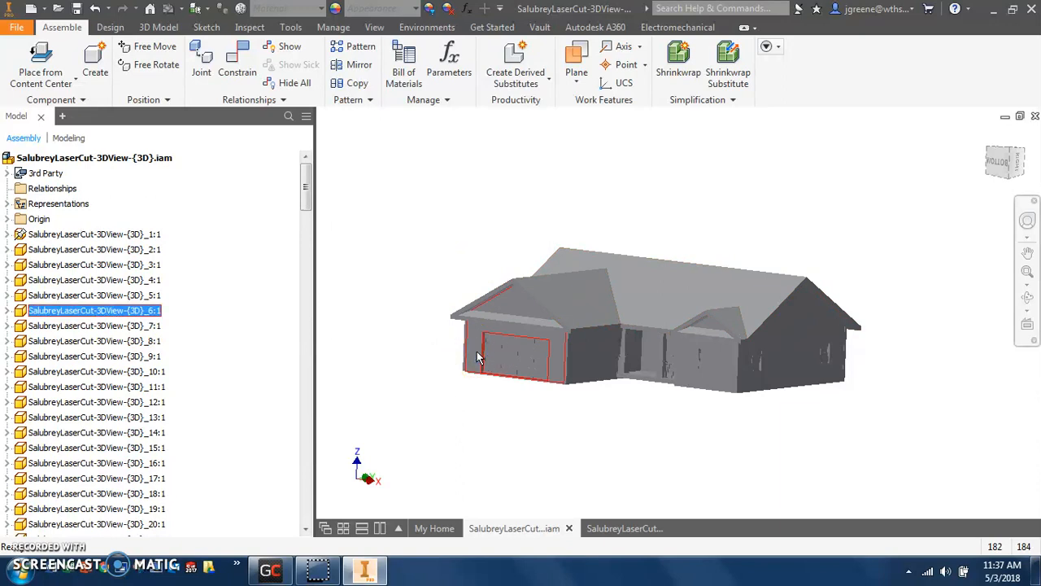
key(Delete)
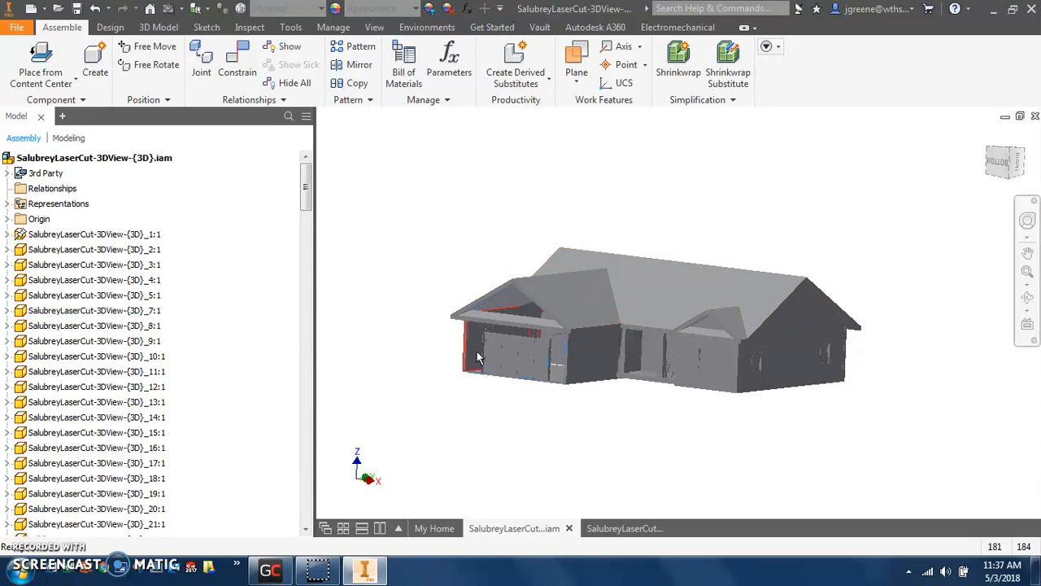
Open the garage's side wall with the door opening from the house assembly as its own part.
drag(479, 398, 572, 407)
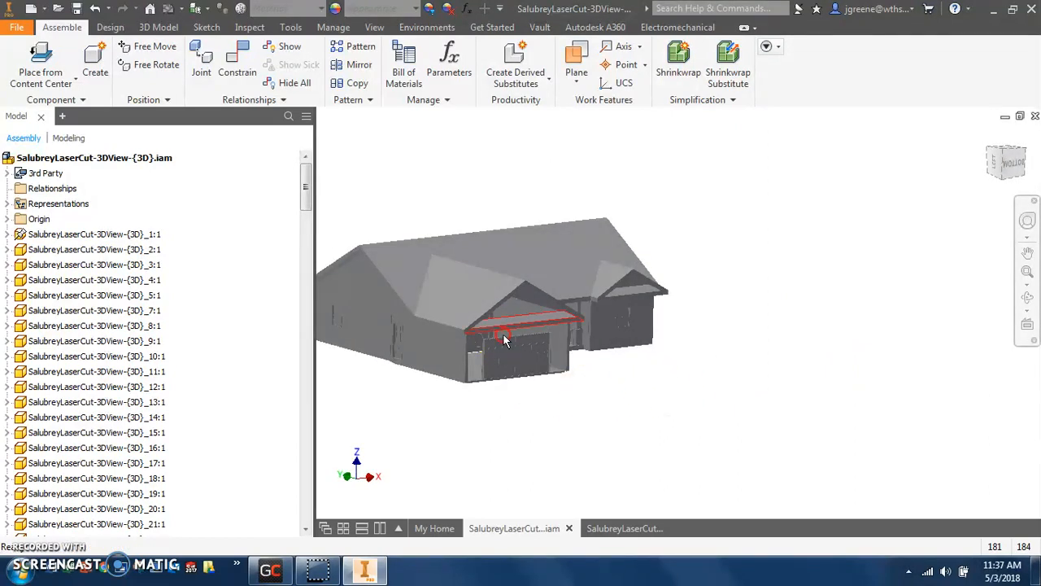
middle_drag(504, 336, 601, 341)
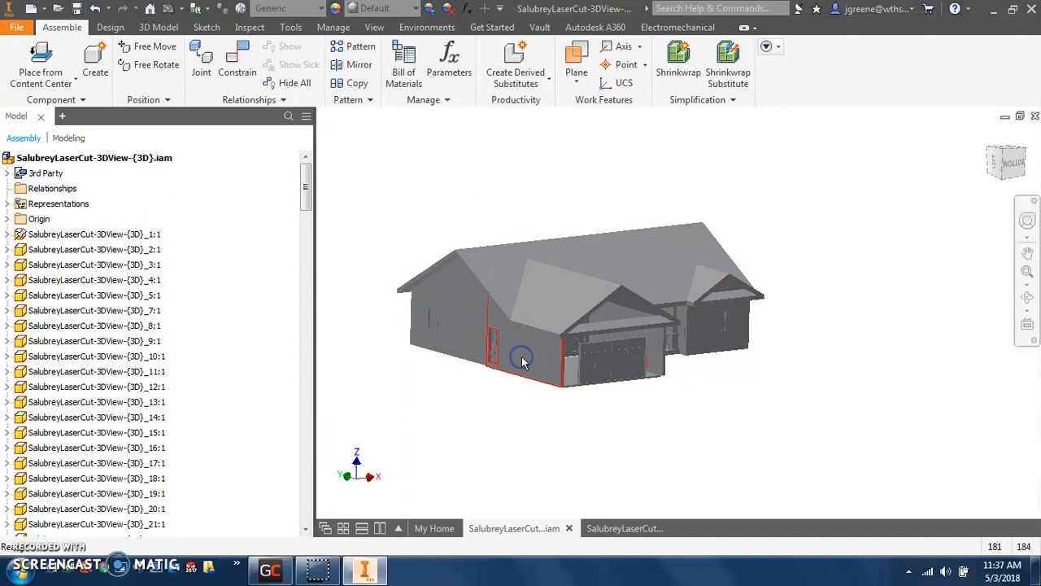
right_click(522, 362)
click(529, 47)
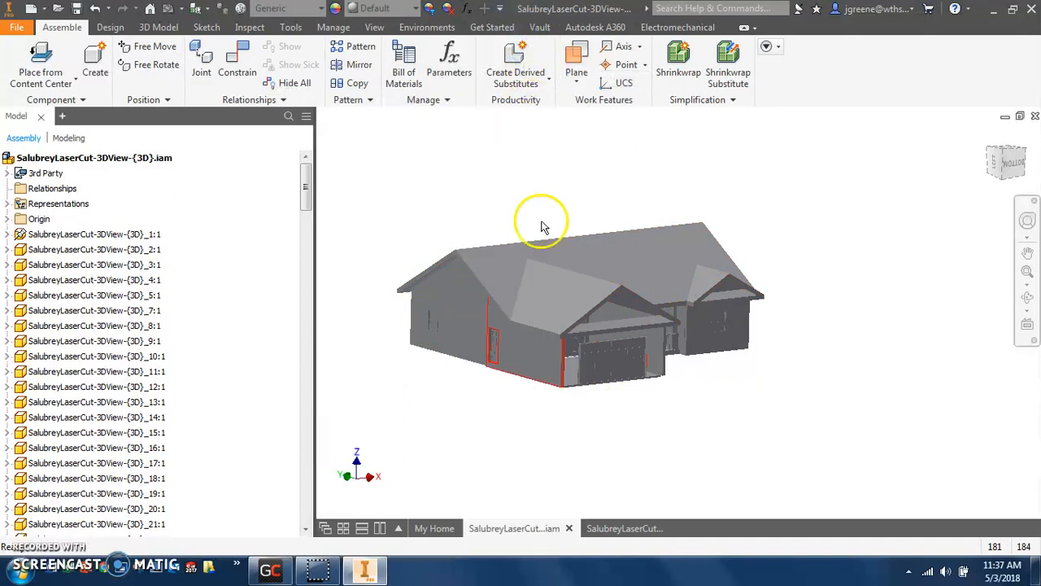
Place a 1 / 48 base view of the garage's side wall, turned lengthwise, directly above the front wall view, and save the part.
click(609, 532)
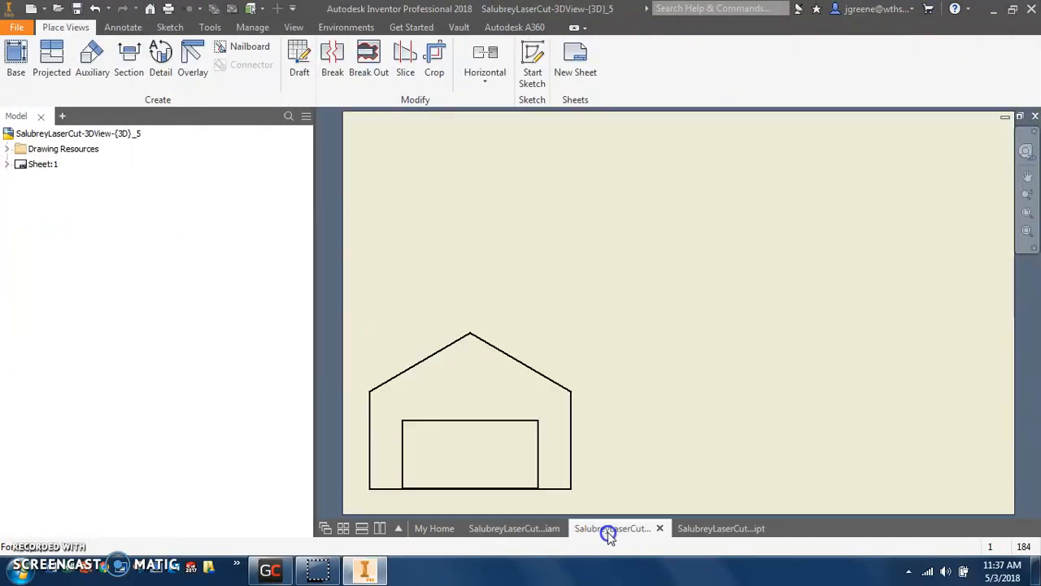
click(16, 56)
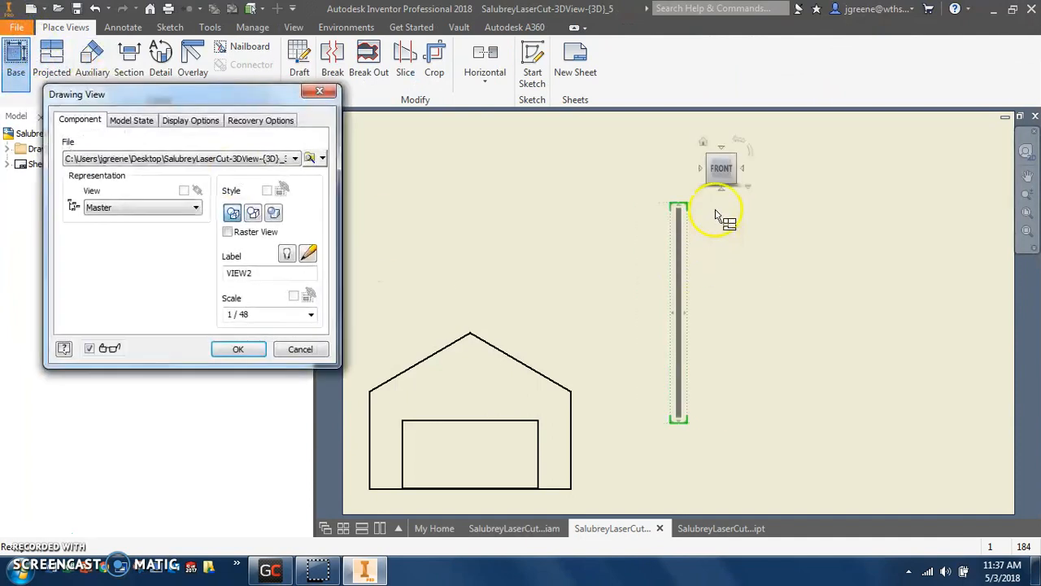
click(740, 169)
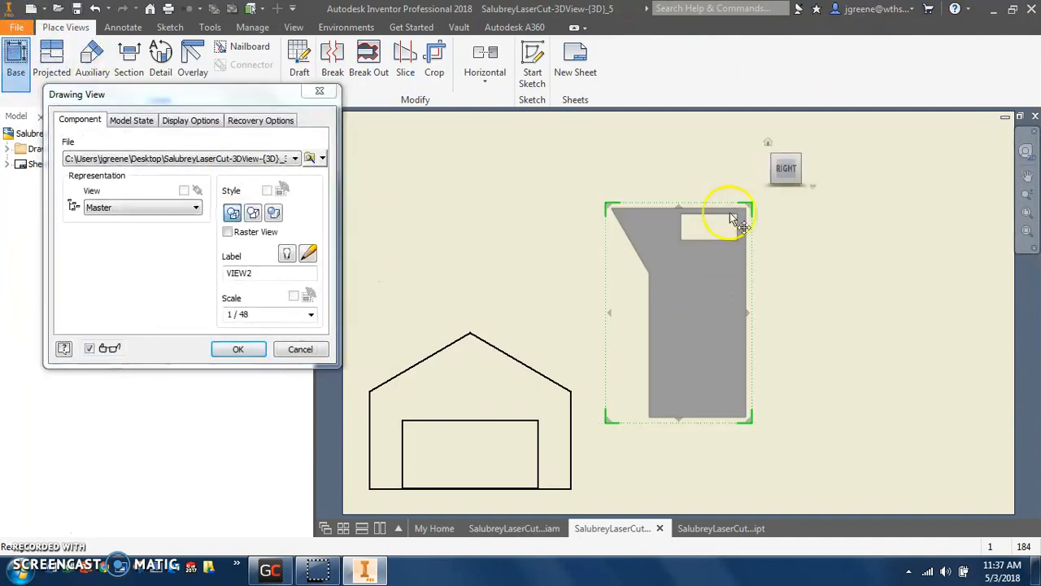
click(801, 145)
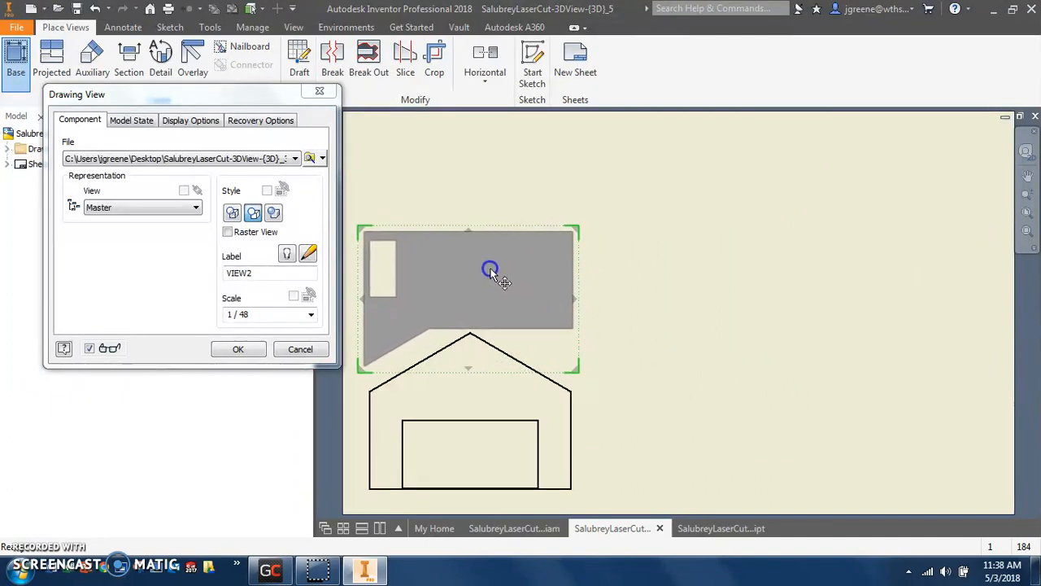
click(245, 316)
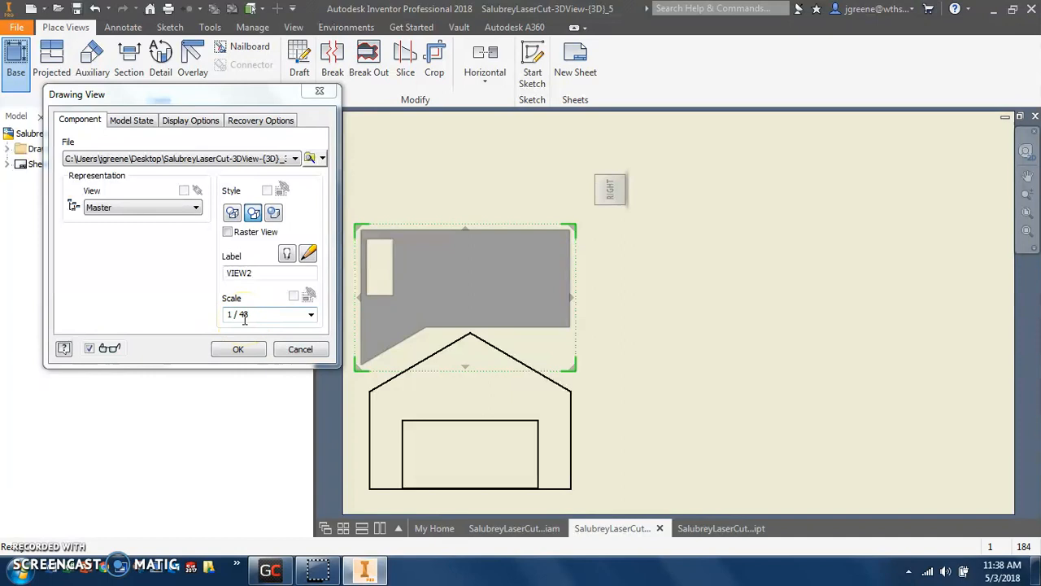
click(237, 349)
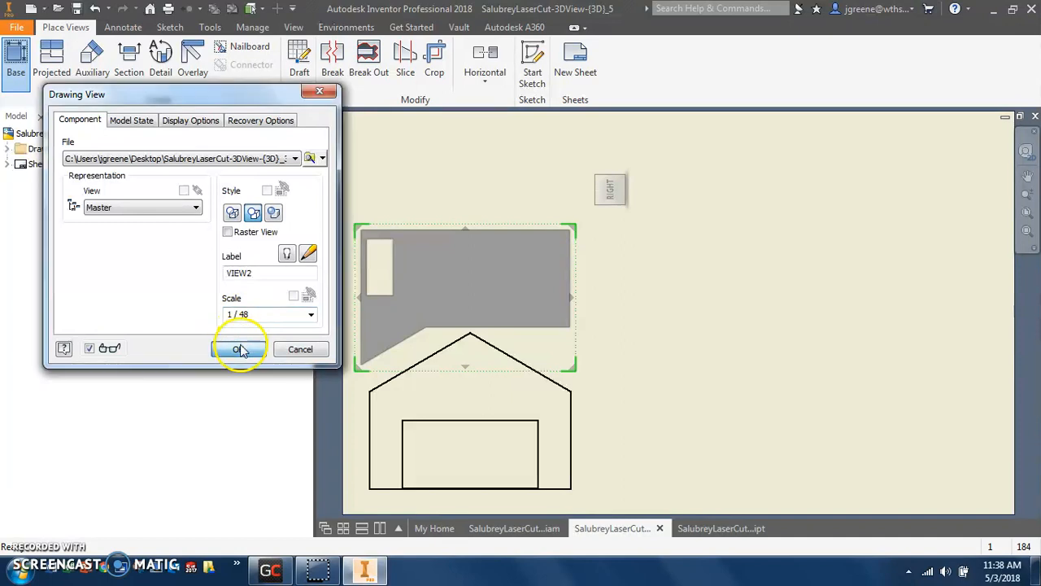
click(598, 327)
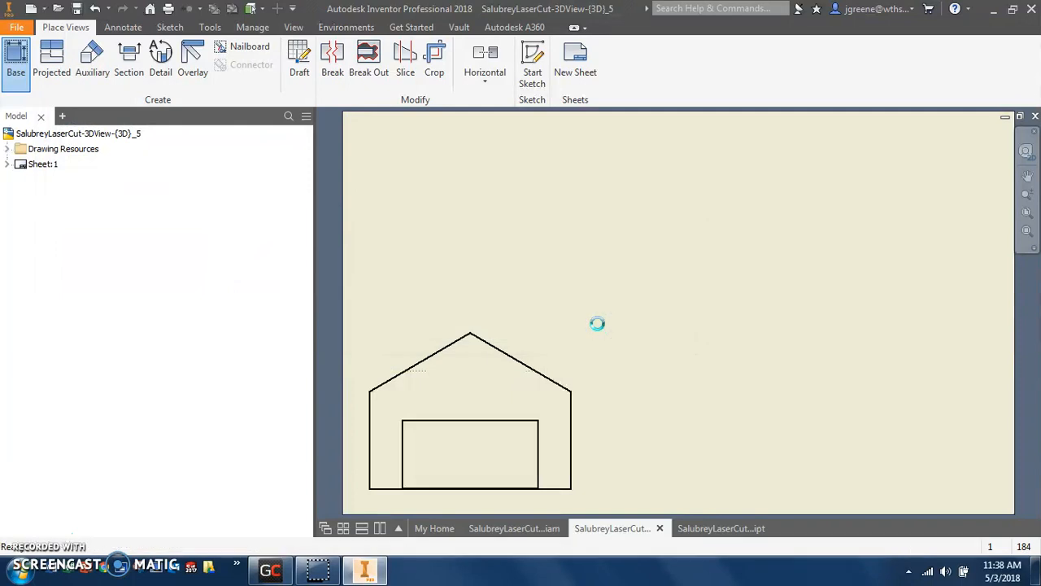
Close the side wall part and delete that garage wall from the house assembly.
click(704, 531)
click(1034, 116)
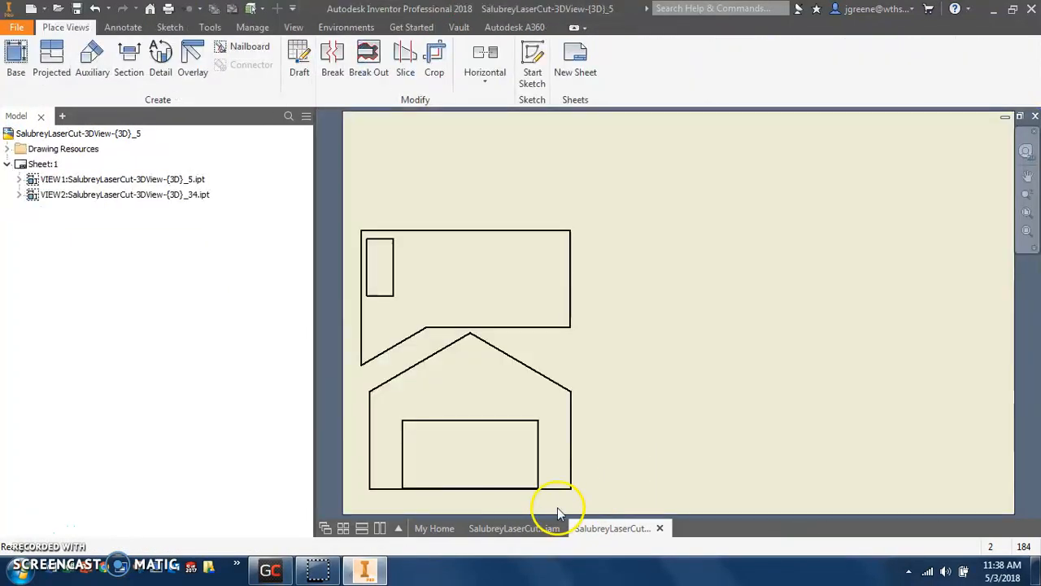
click(514, 528)
click(529, 340)
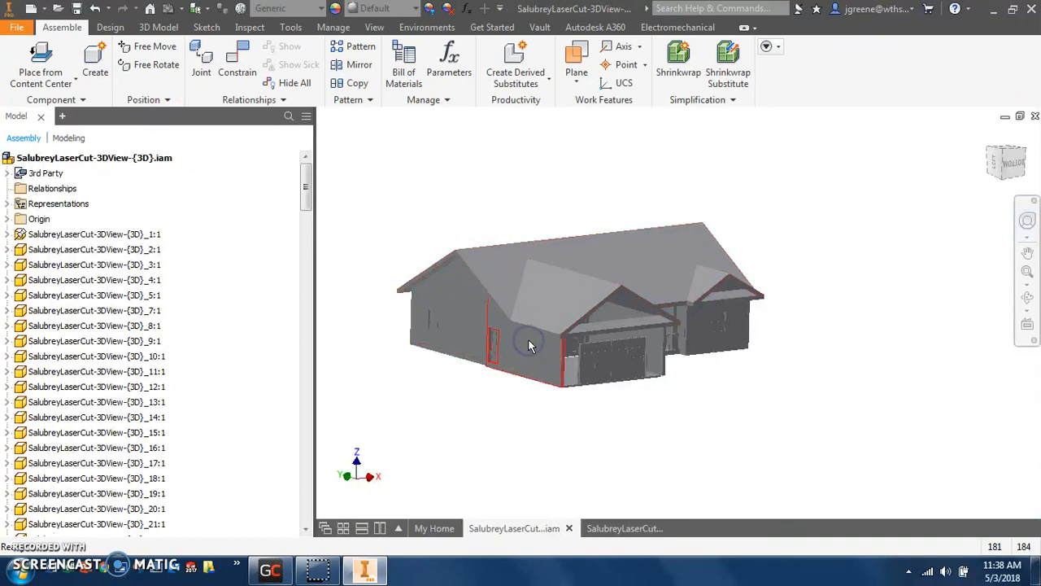
key(Delete)
Try to undo the last change in the house assembly and close the undo prompt.
shift+middle_drag(603, 405, 625, 368)
scroll(603, 411, down, 3)
shift+middle_drag(604, 412, 677, 401)
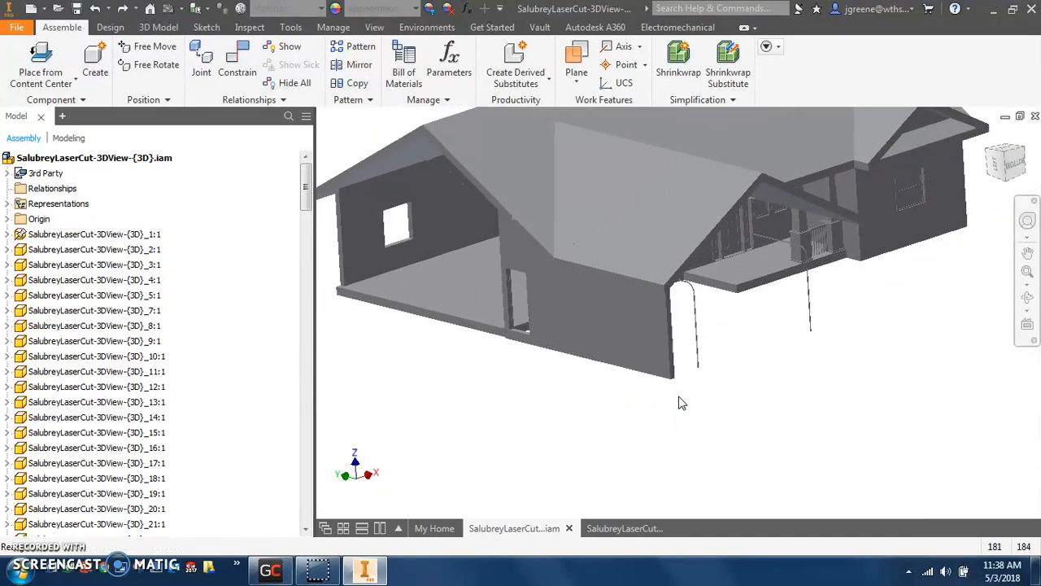
key(ctrl+z)
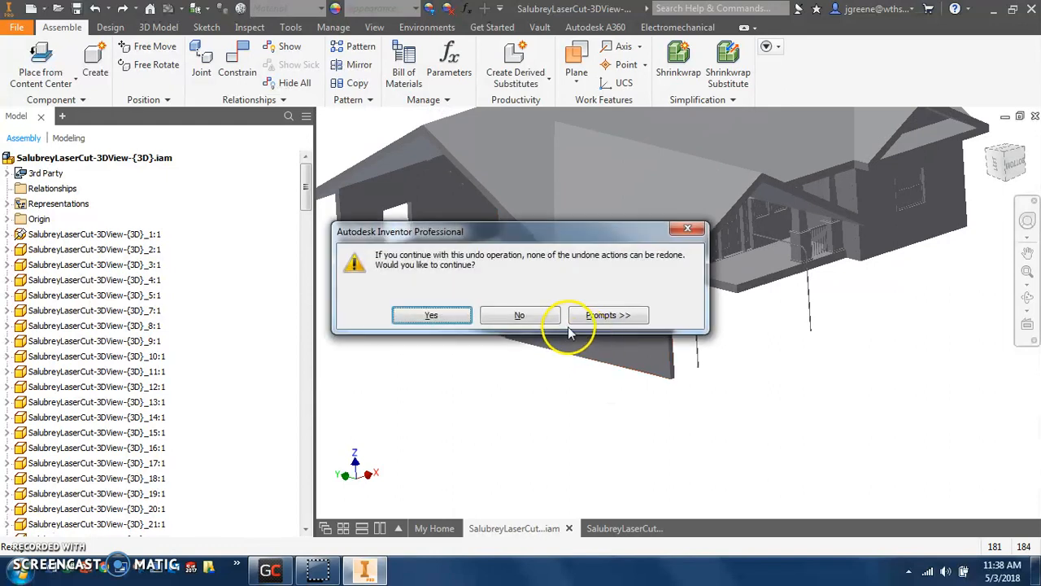
click(688, 228)
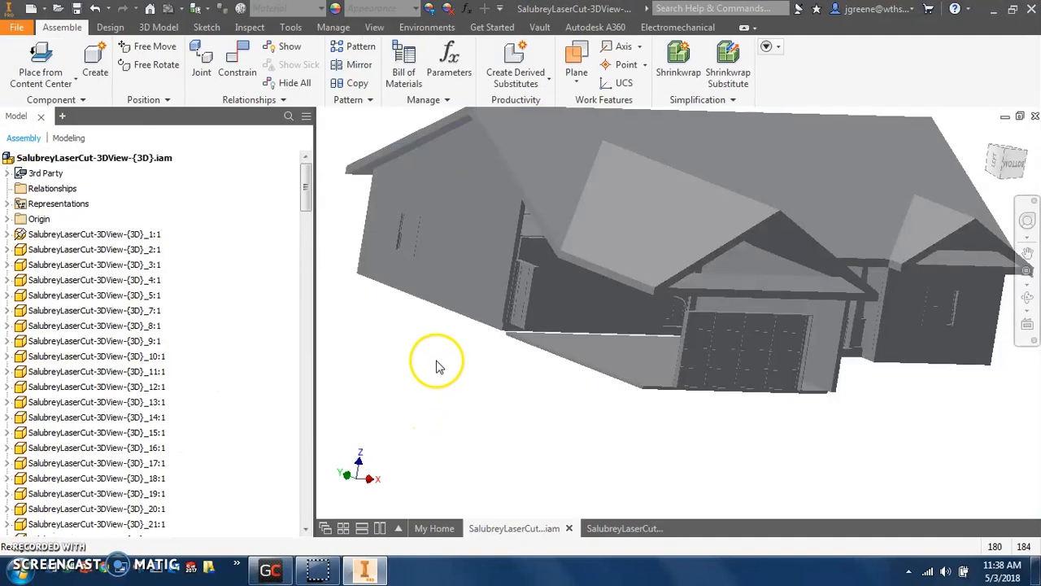
Open the house's gable end wall with the single window as its own part and turn it upright for viewing.
click(453, 281)
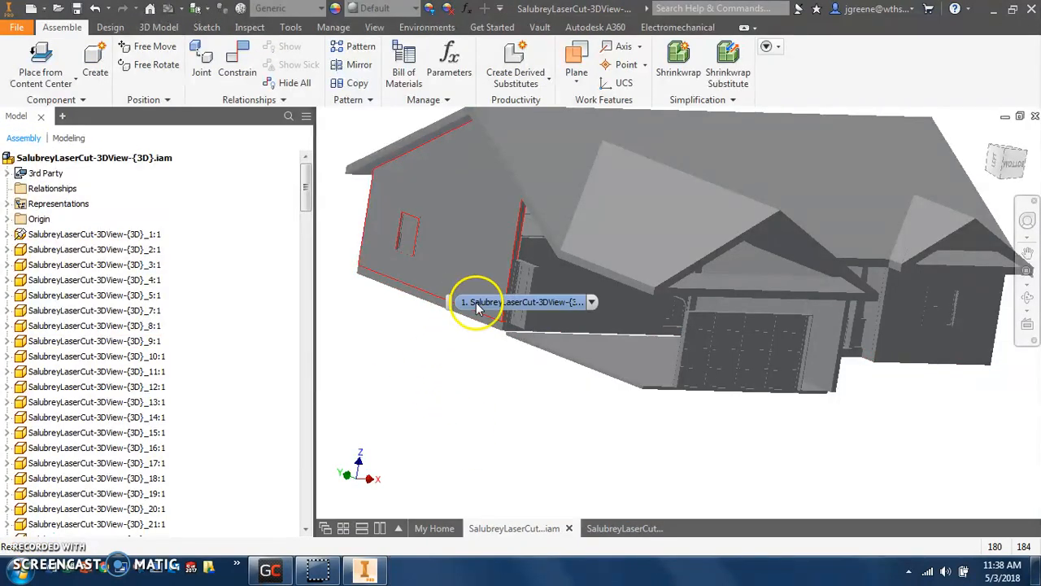
right_click(467, 259)
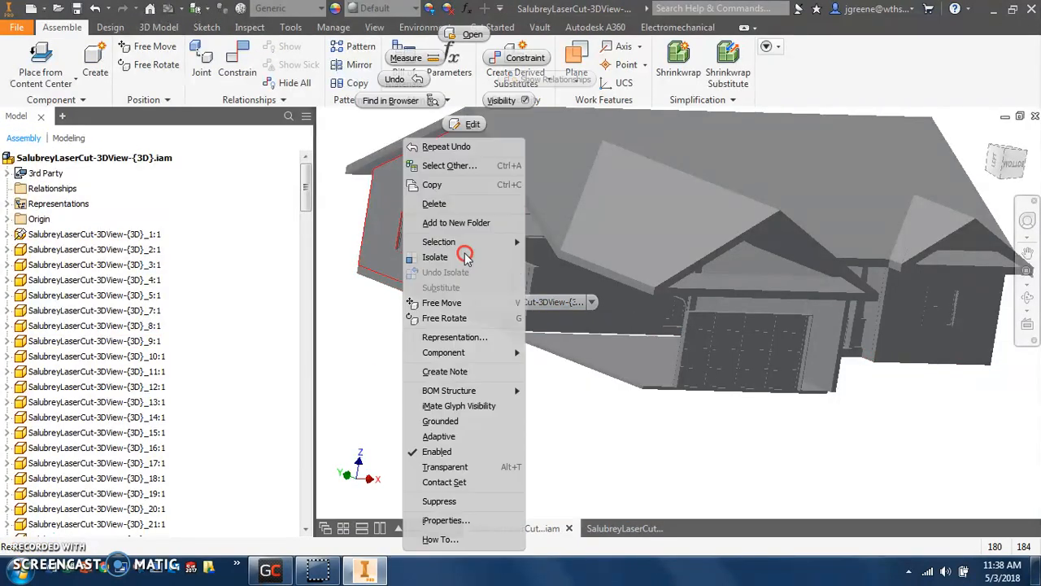
click(472, 35)
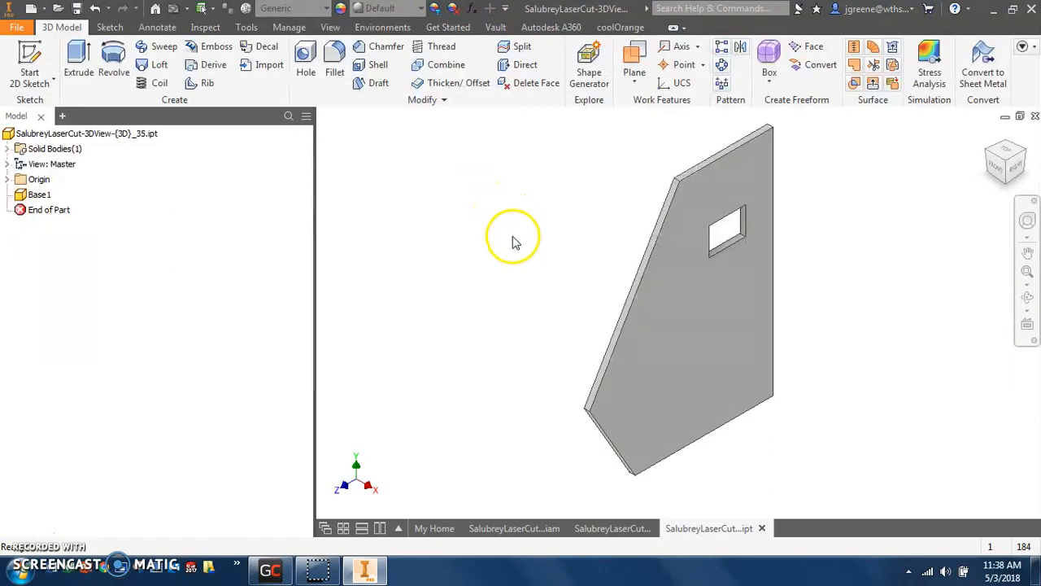
shift+middle_drag(527, 321, 646, 264)
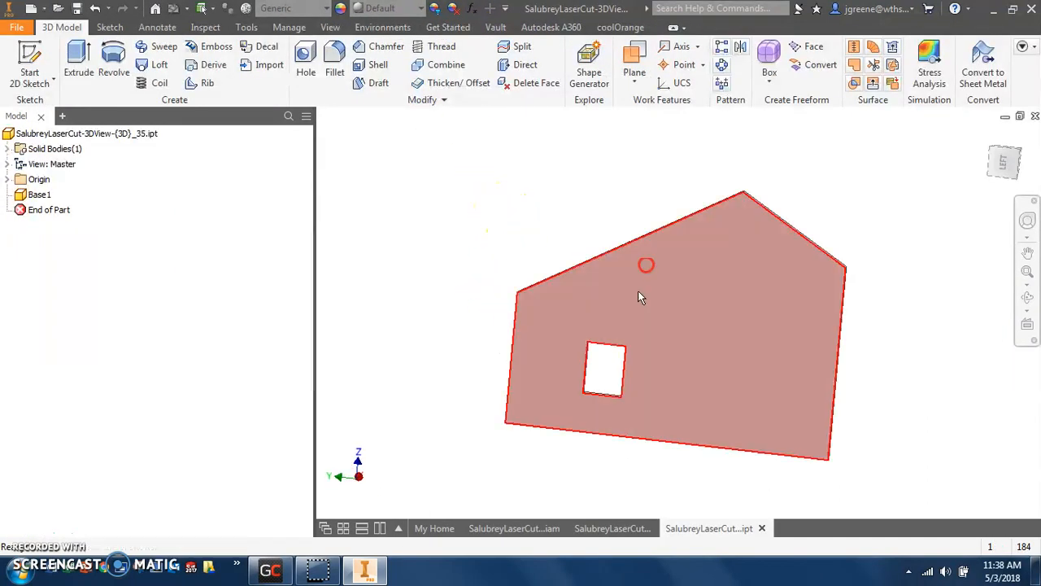
Place a 1 / 48 base view of the single-window gable end wall, turned upright, directly beside the garage front wall view, and save the part.
click(611, 529)
click(16, 54)
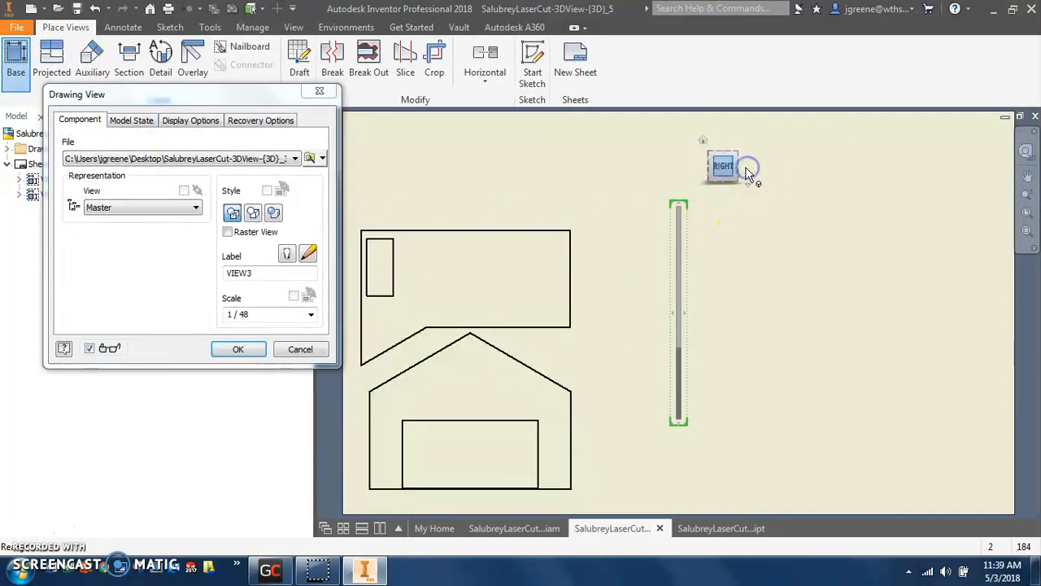
click(745, 169)
click(832, 154)
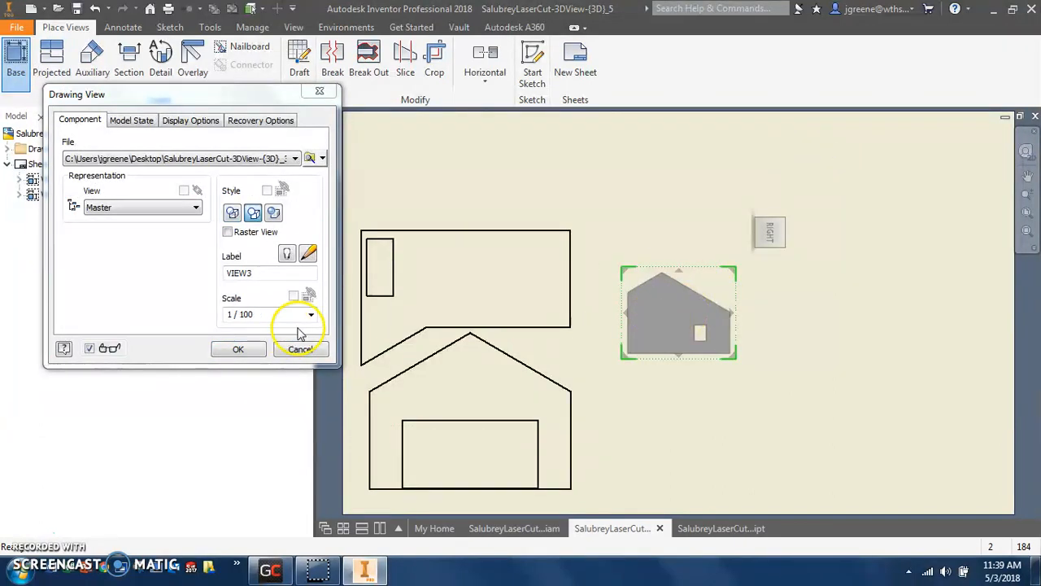
click(260, 314)
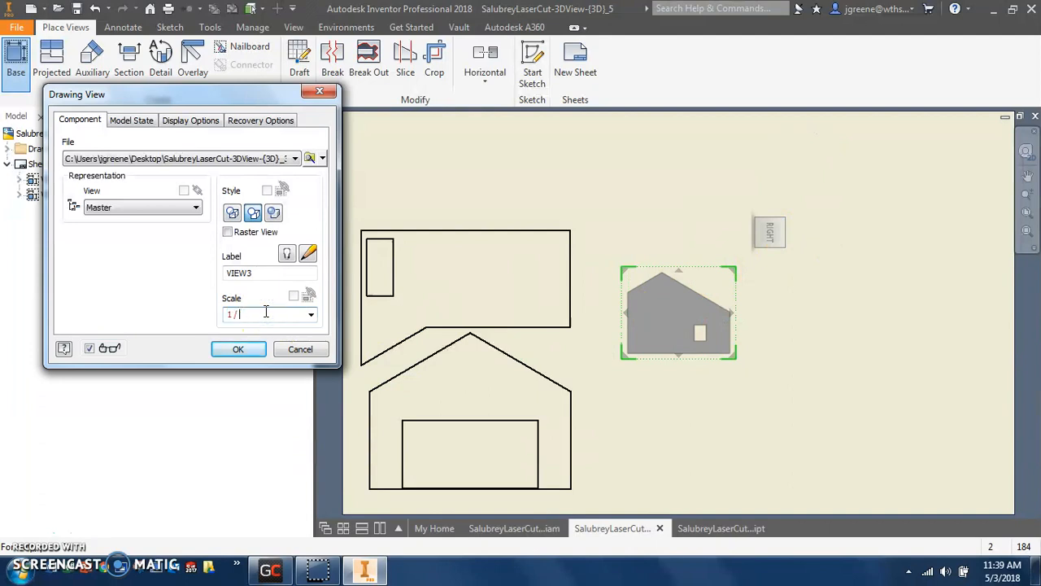
mouse_move(668, 308)
mouse_down()
mouse_move(694, 374)
mouse_move(693, 406)
mouse_move(676, 410)
mouse_up()
click(237, 350)
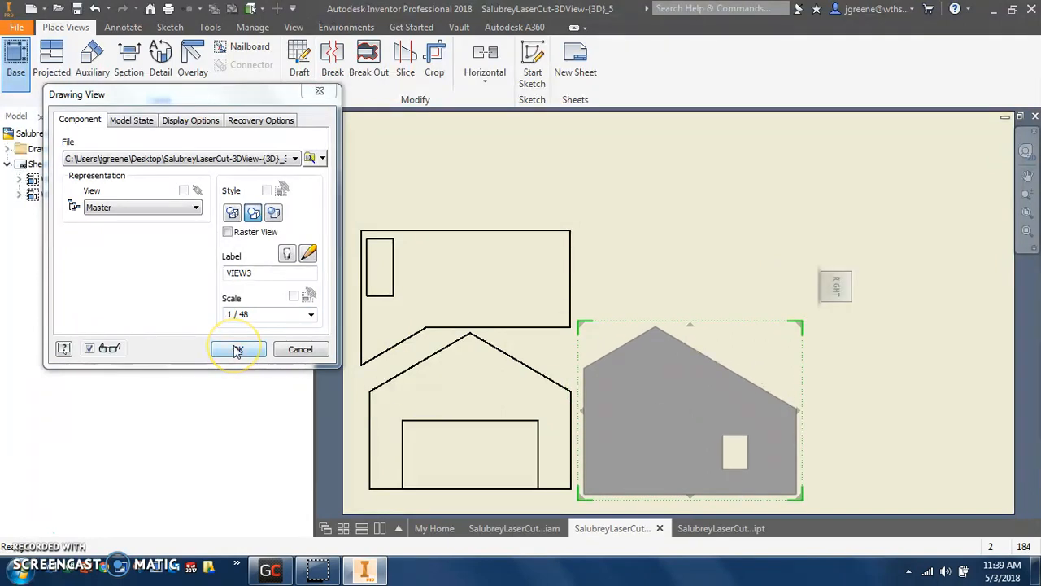
click(580, 324)
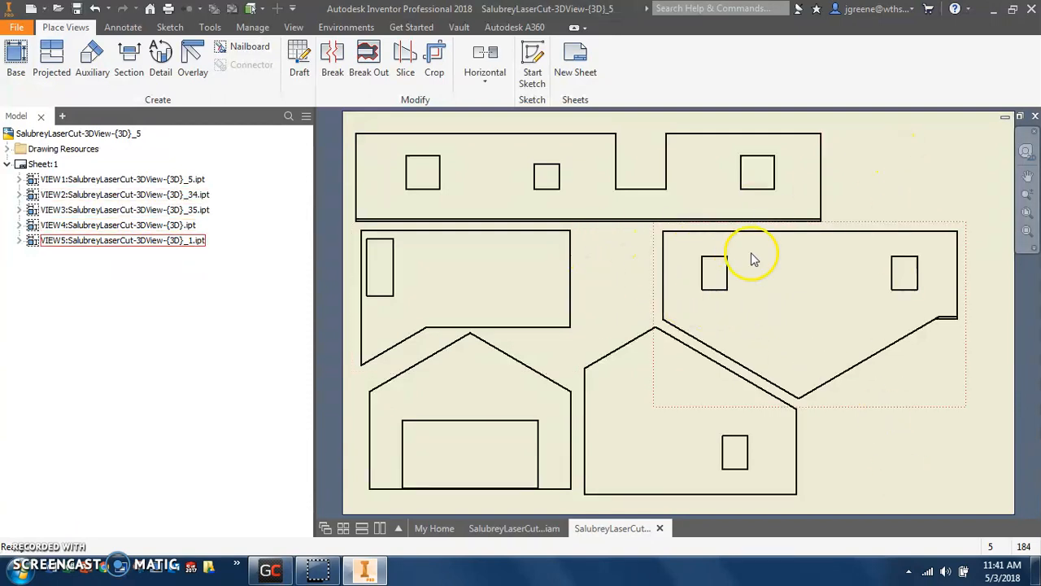
Open the short windowless side wall beside the front entry as its own part from the house assembly and turn it for viewing.
click(535, 528)
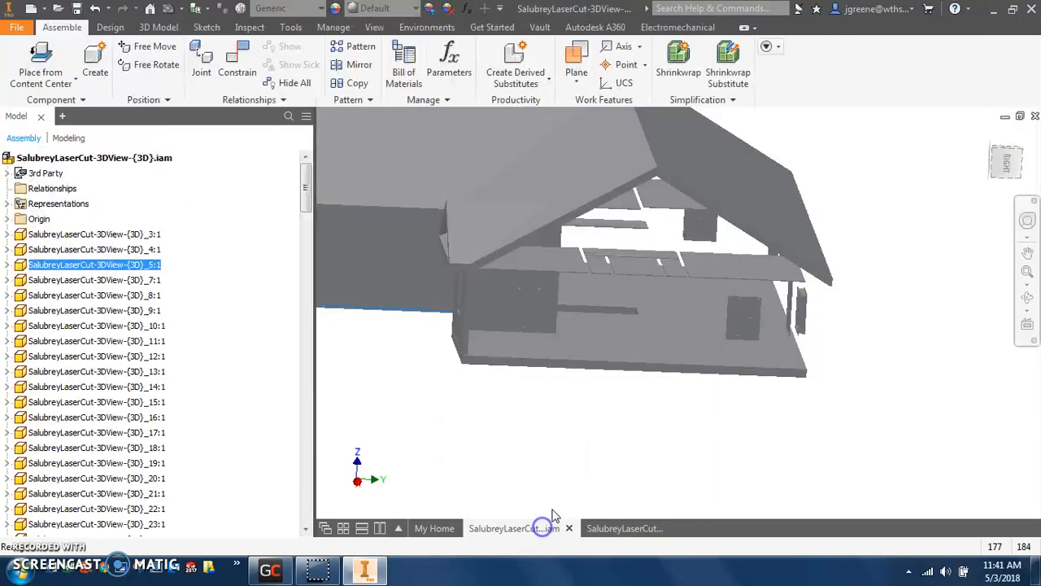
shift+middle_drag(520, 391, 635, 344)
click(635, 332)
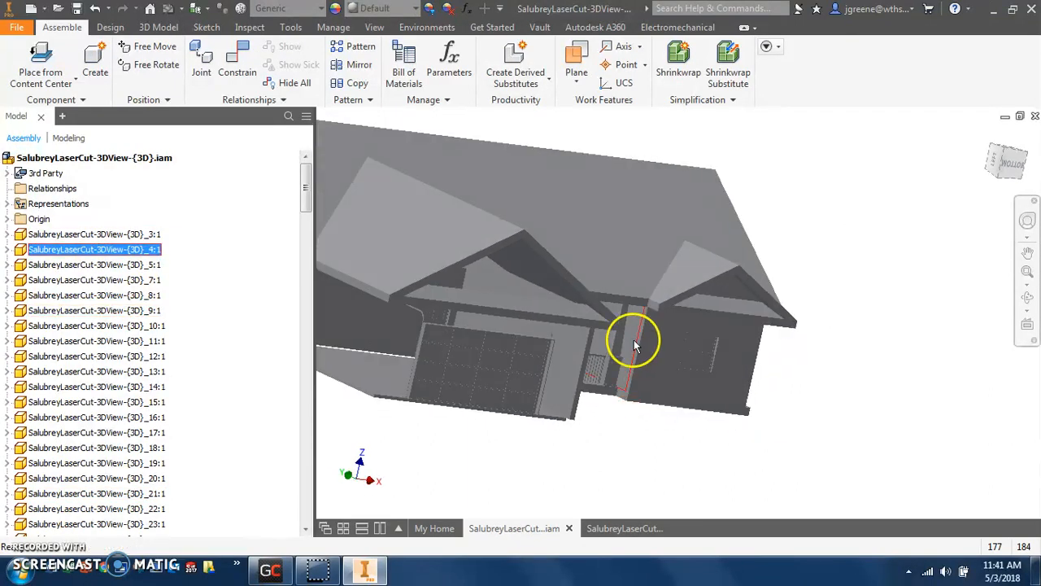
right_click(633, 339)
click(633, 51)
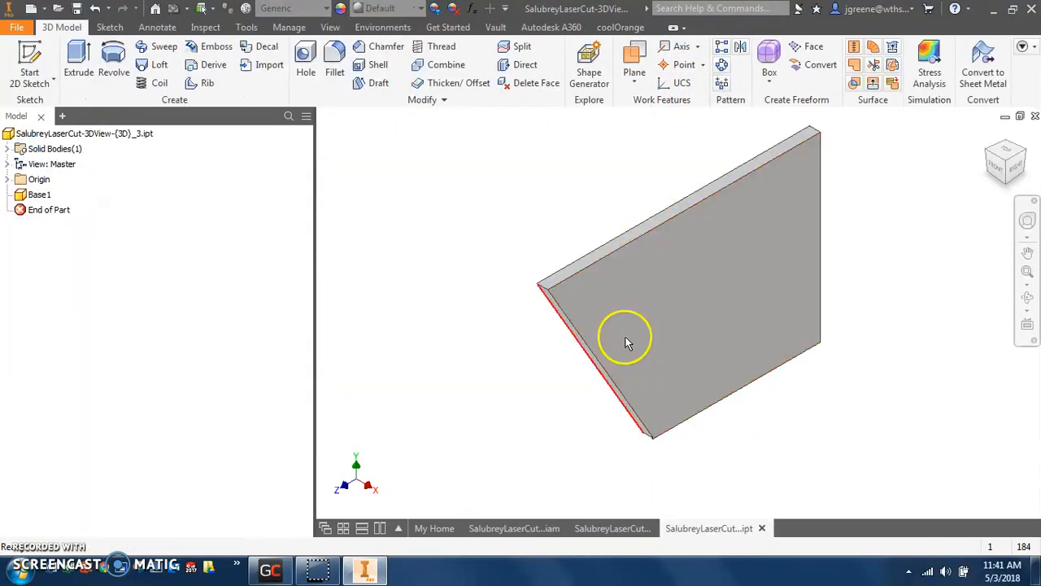
shift+middle_drag(670, 435, 792, 333)
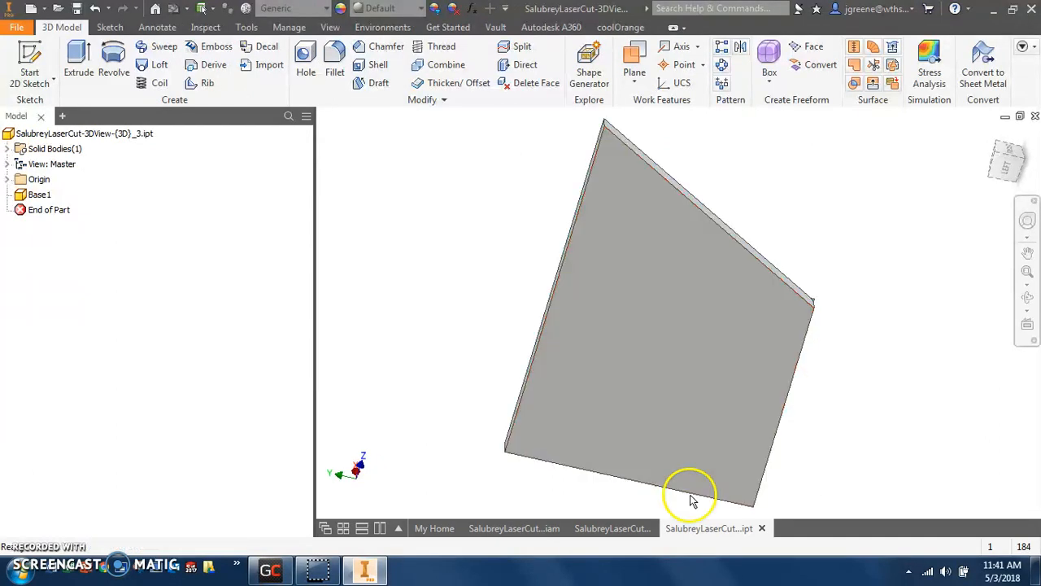
Place a flipped and rotated 1 / 48 base view of the short entry side wall in the gap between the middle wall views, saving the part.
click(611, 528)
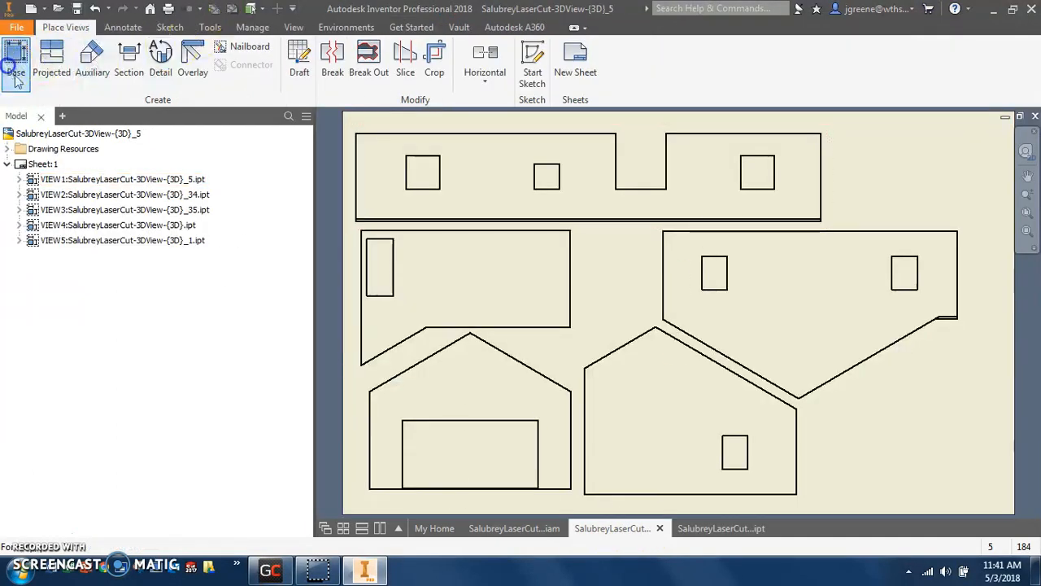
click(16, 74)
click(716, 235)
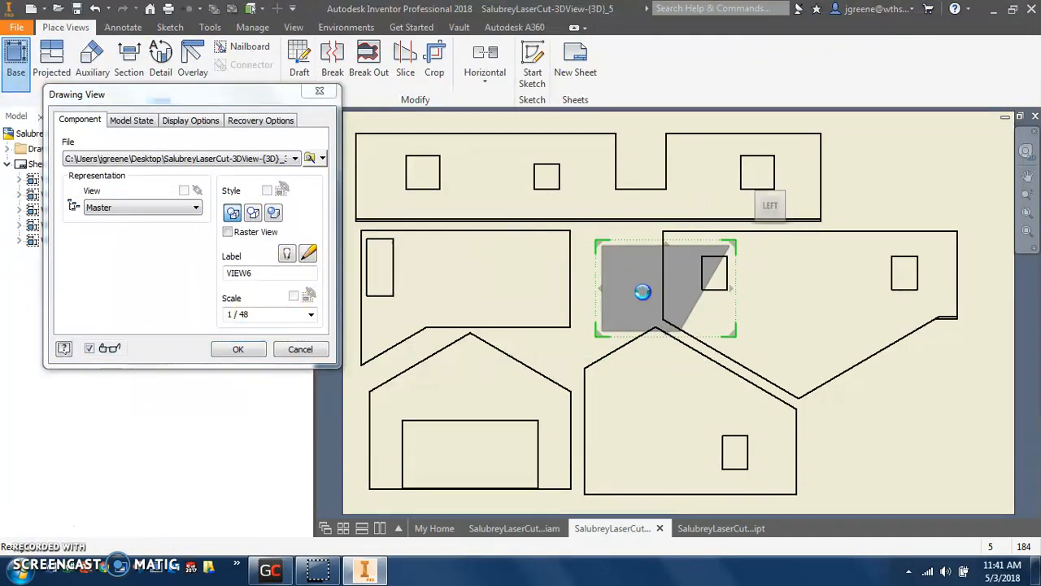
click(789, 184)
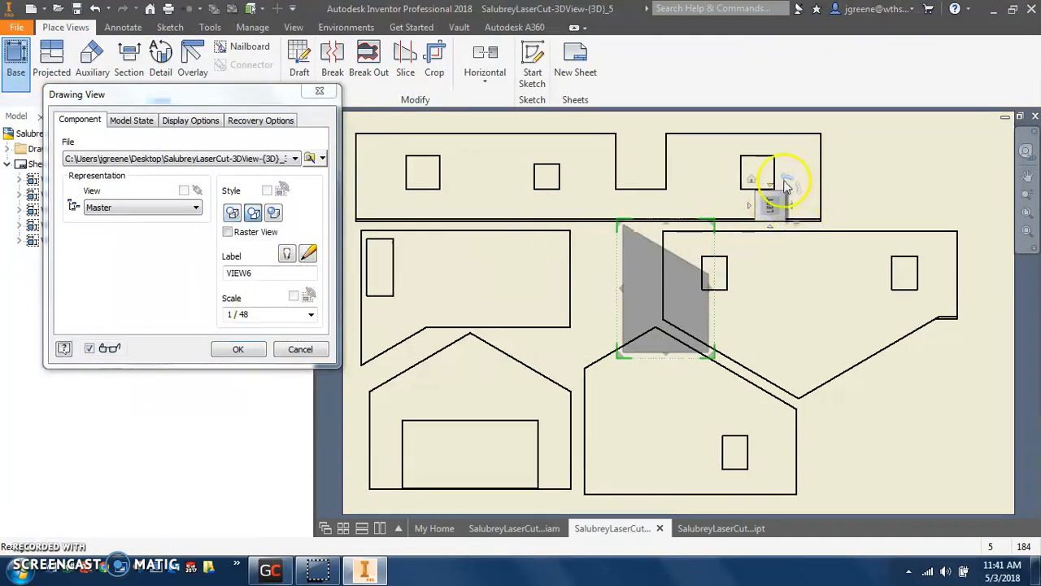
click(786, 177)
drag(690, 289, 638, 294)
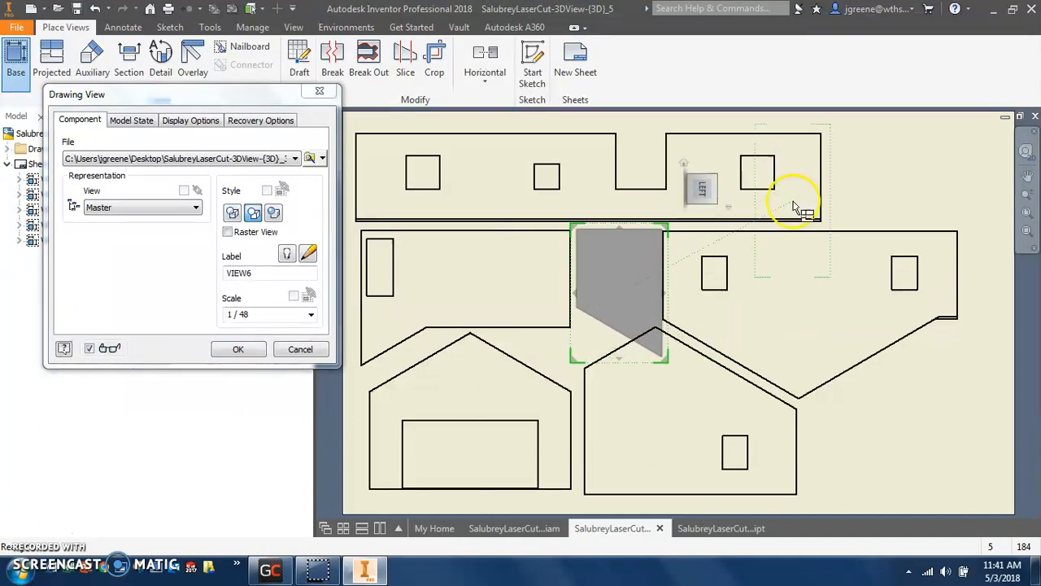
click(724, 192)
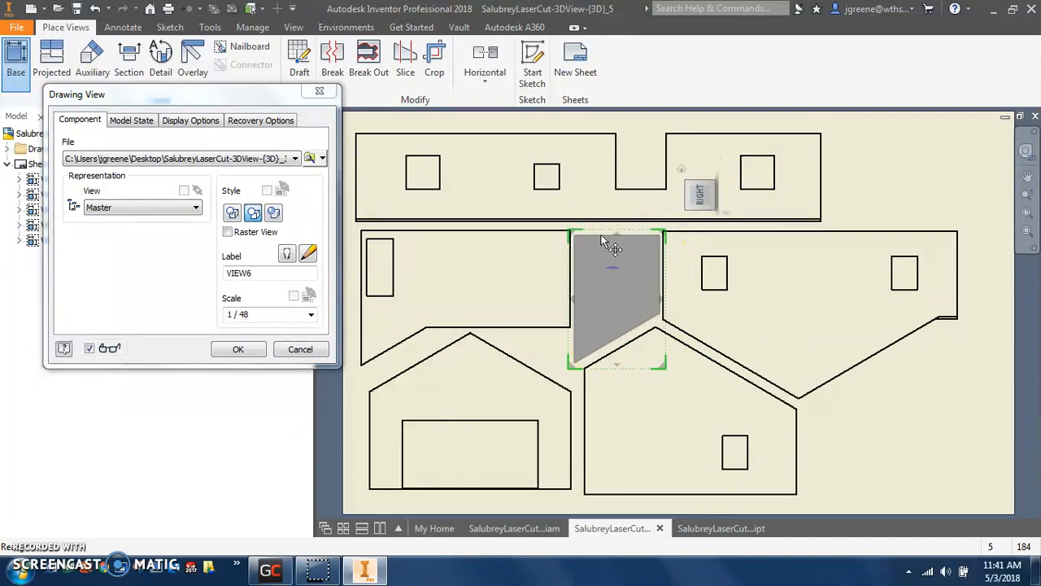
click(238, 349)
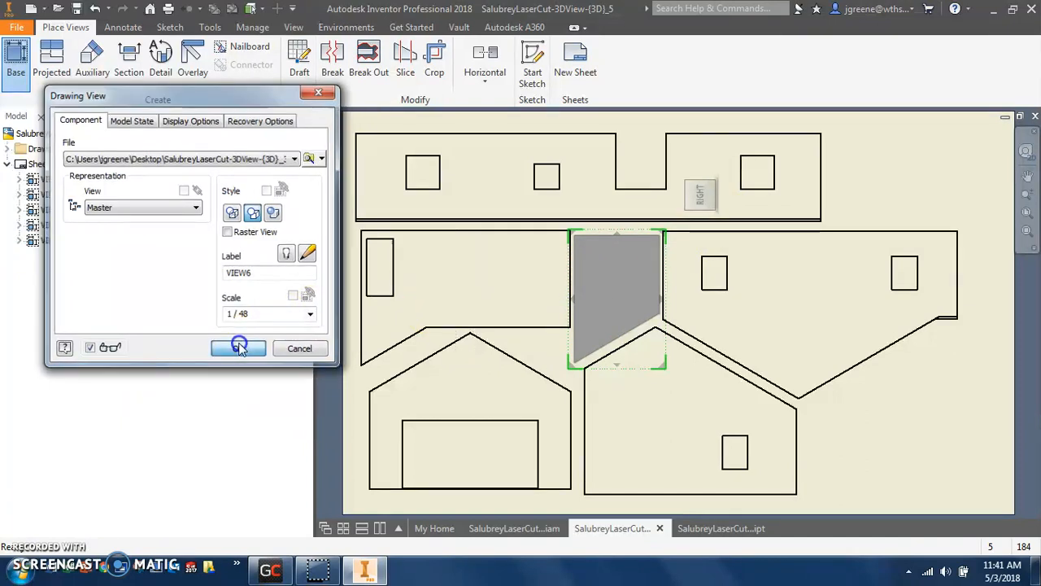
click(576, 322)
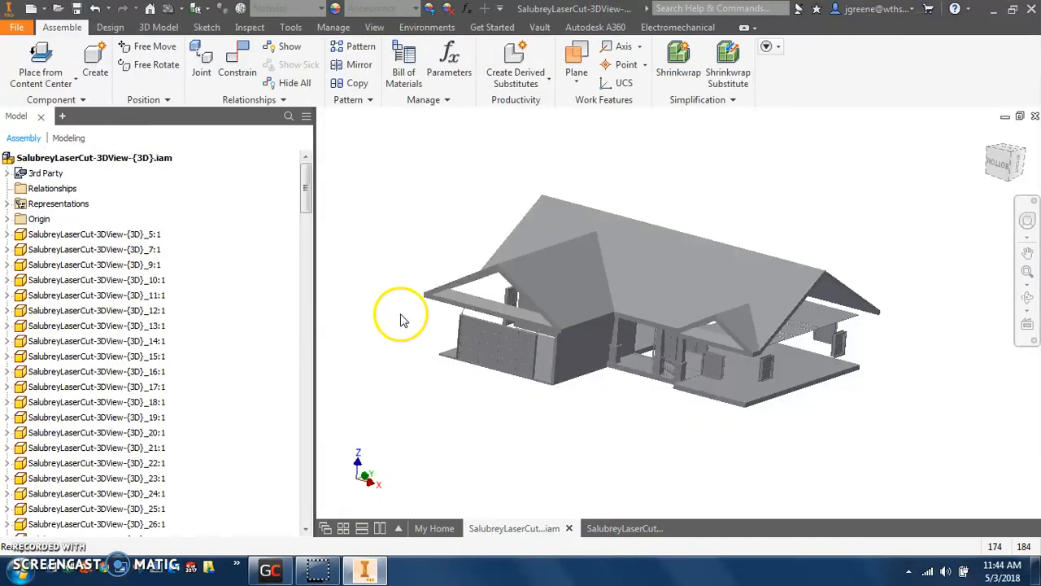
Locate the garage's remaining side wall in the house assembly and add a second sheet to the drawing.
shift+middle_drag(504, 354, 563, 344)
click(570, 345)
mouse_move(561, 401)
shift+middle_down()
mouse_move(727, 411)
mouse_move(546, 395)
shift+middle_up()
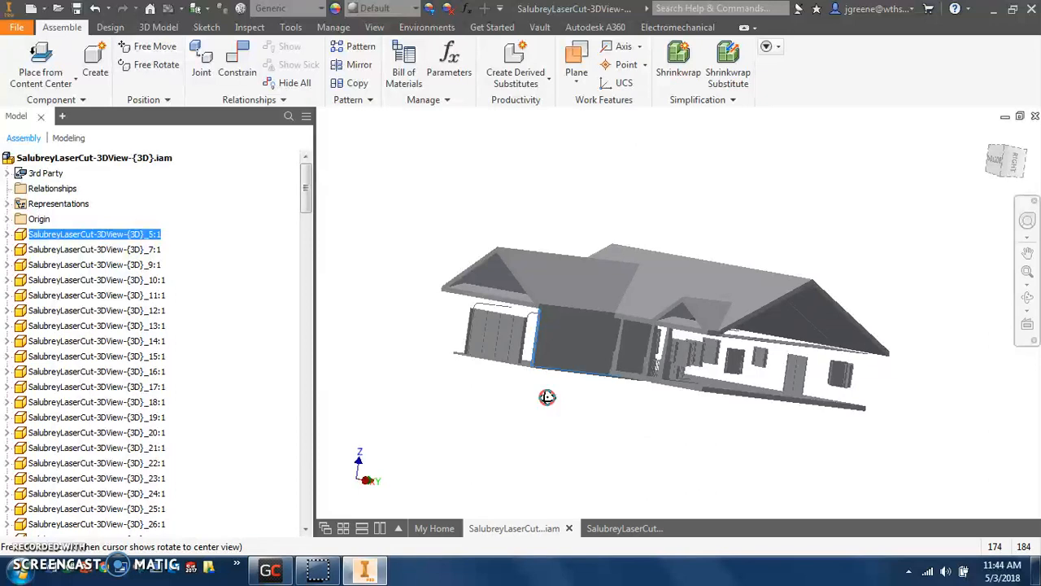
click(614, 527)
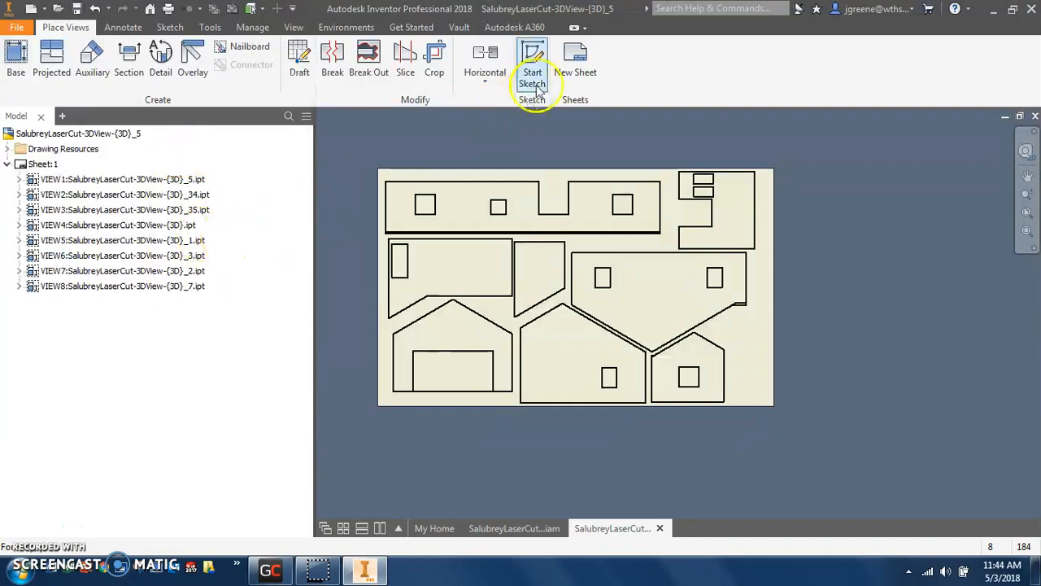
click(580, 69)
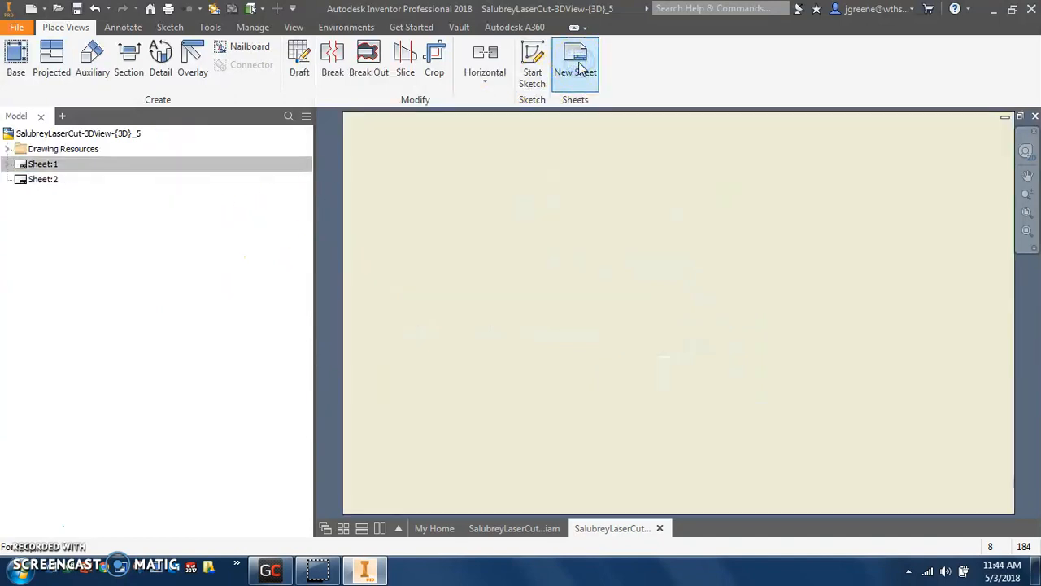
click(30, 165)
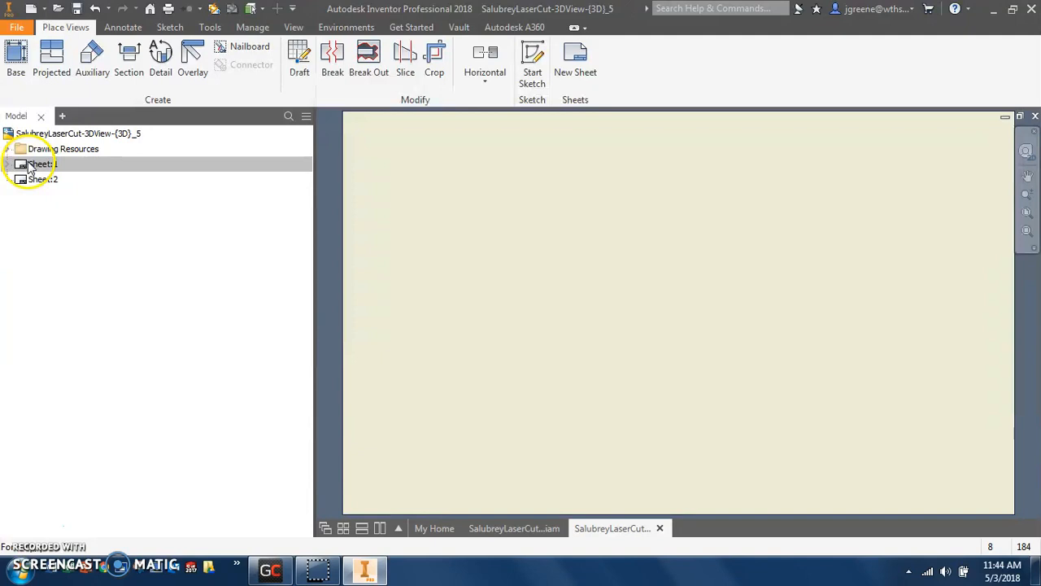
Open the garage's remaining side wall as its own part from the house assembly.
click(514, 528)
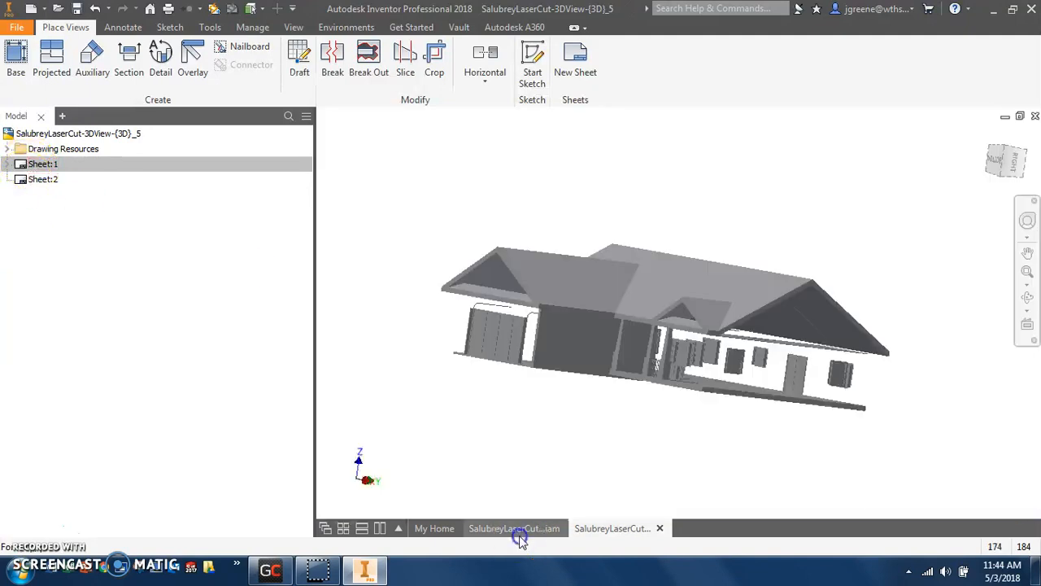
click(545, 344)
right_click(552, 341)
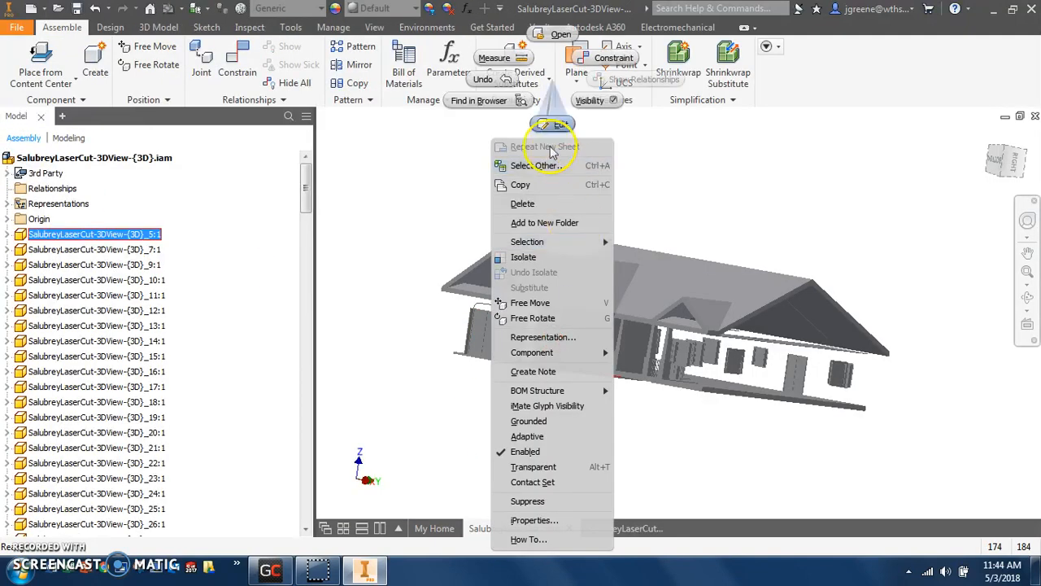
click(558, 36)
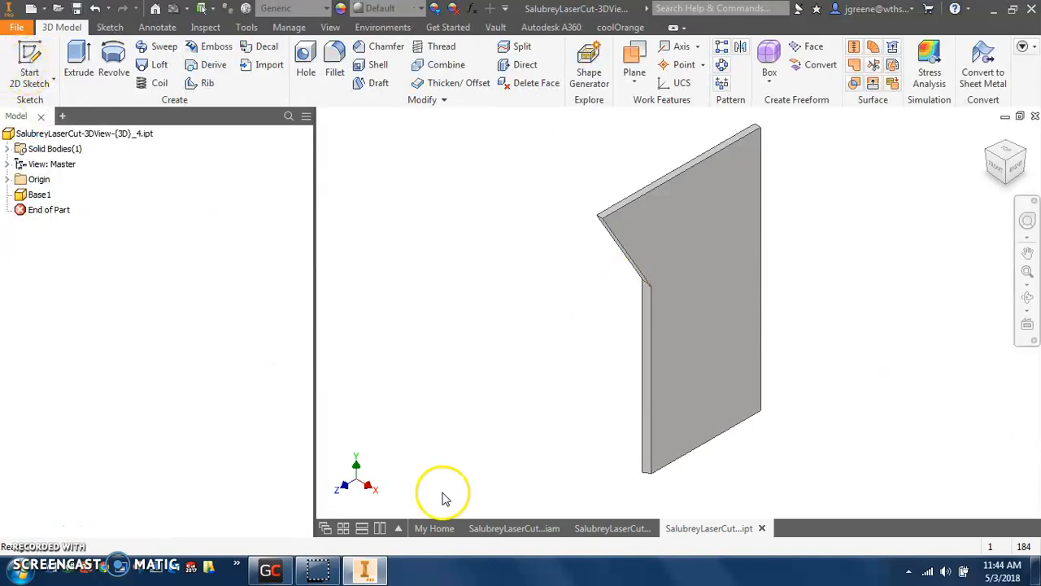
Place a 1 / 48 base view of this garage wall, turned lengthwise, in the new sheet's upper-left corner, and save the part.
click(614, 530)
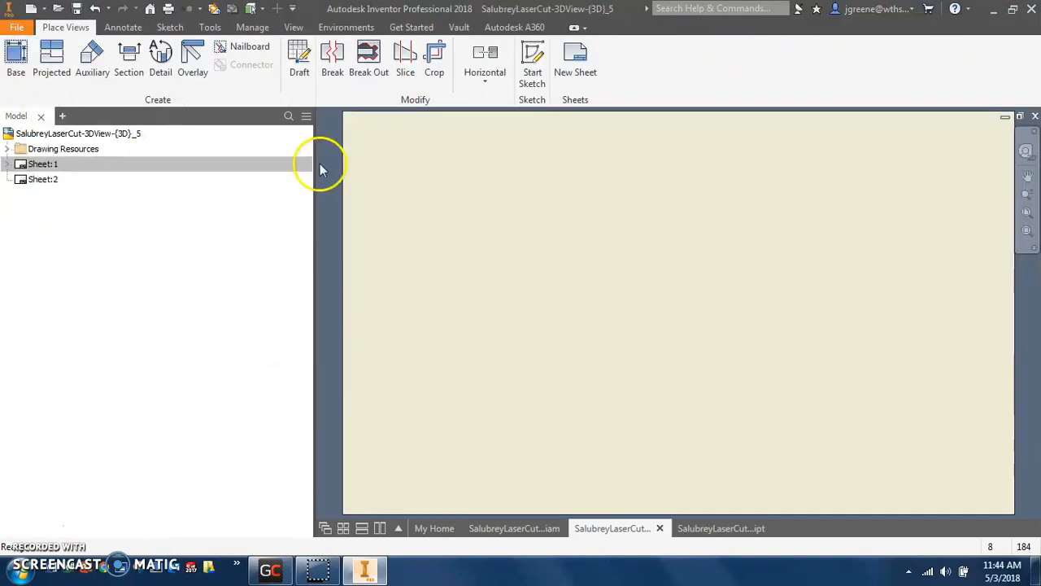
click(14, 63)
click(701, 167)
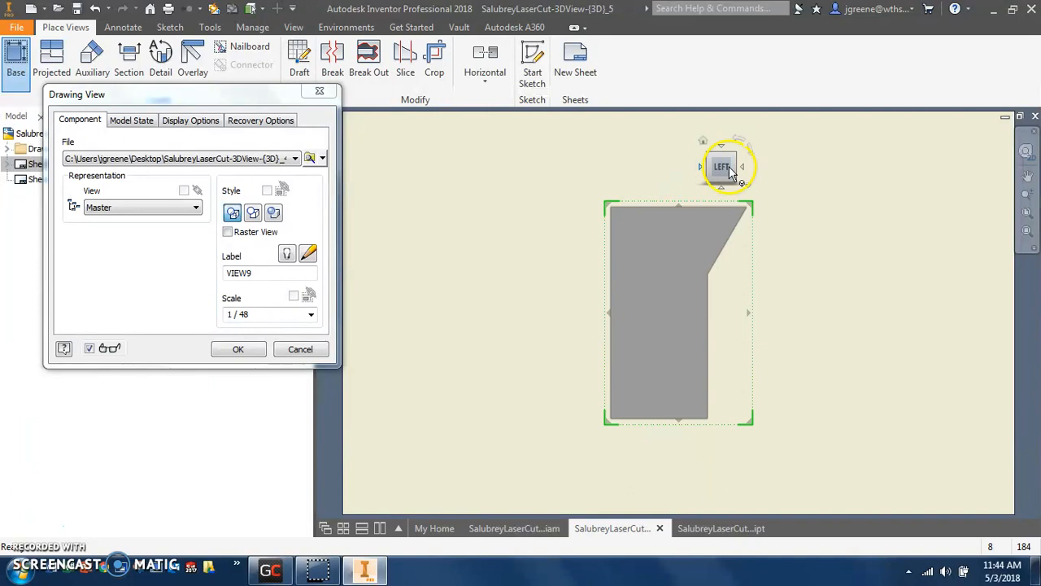
click(753, 154)
drag(716, 276, 422, 174)
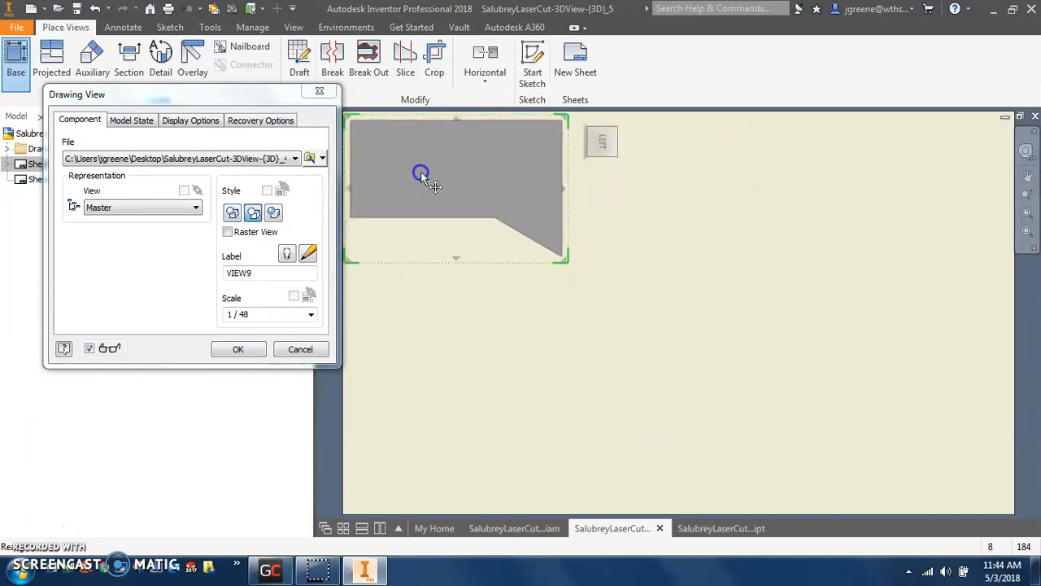
click(236, 348)
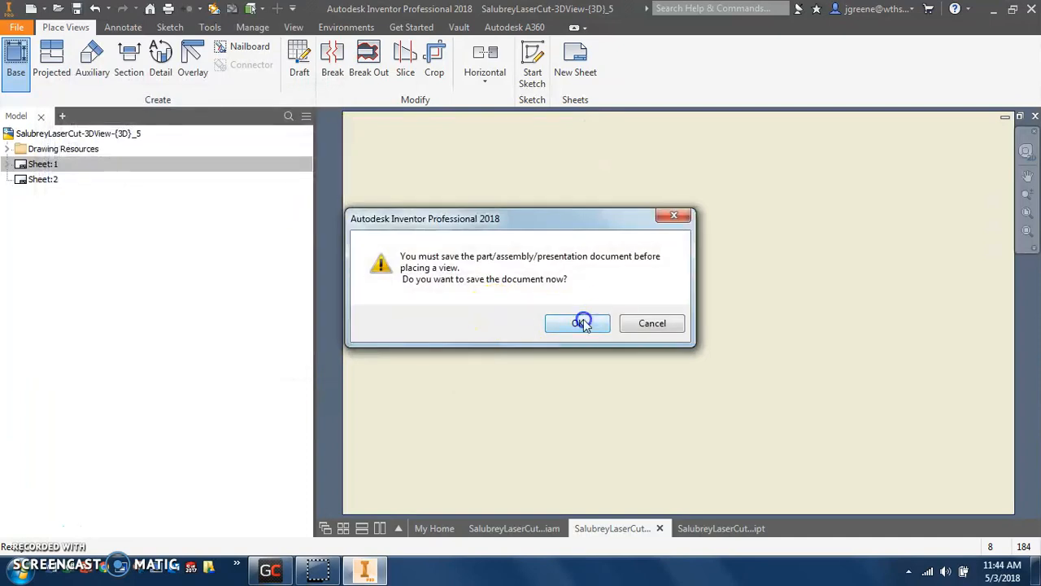
click(579, 322)
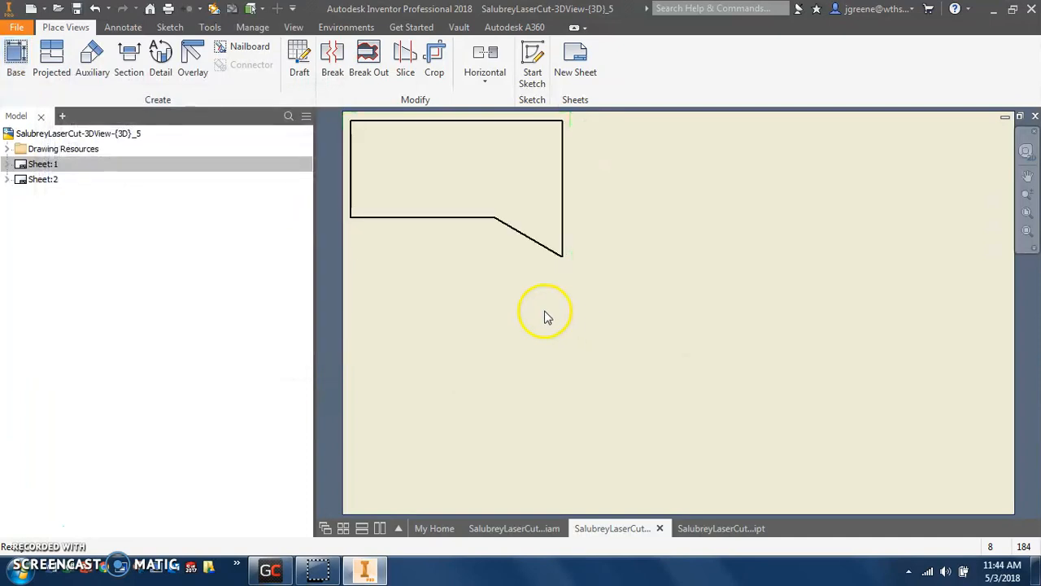
Close the garage wall part and delete that wall from the house assembly.
click(724, 529)
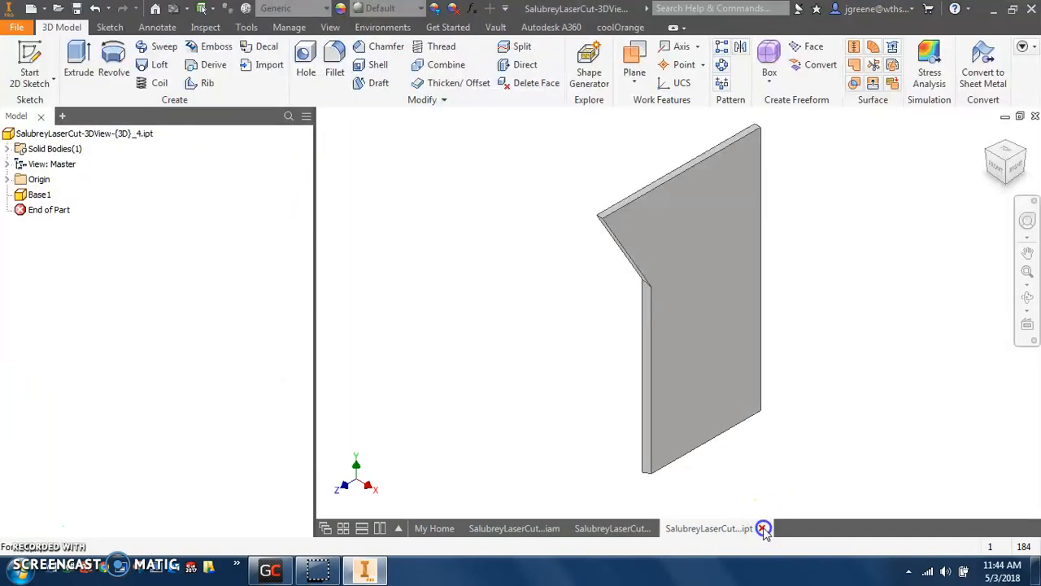
click(763, 529)
click(553, 528)
click(544, 335)
key(Delete)
Open the house's roof as its own part and turn it to show the front slopes.
shift+middle_drag(665, 389, 876, 401)
click(593, 349)
shift+middle_drag(672, 399, 497, 428)
click(615, 300)
mouse_move(616, 300)
shift+middle_down()
mouse_move(654, 276)
mouse_move(611, 296)
shift+middle_up()
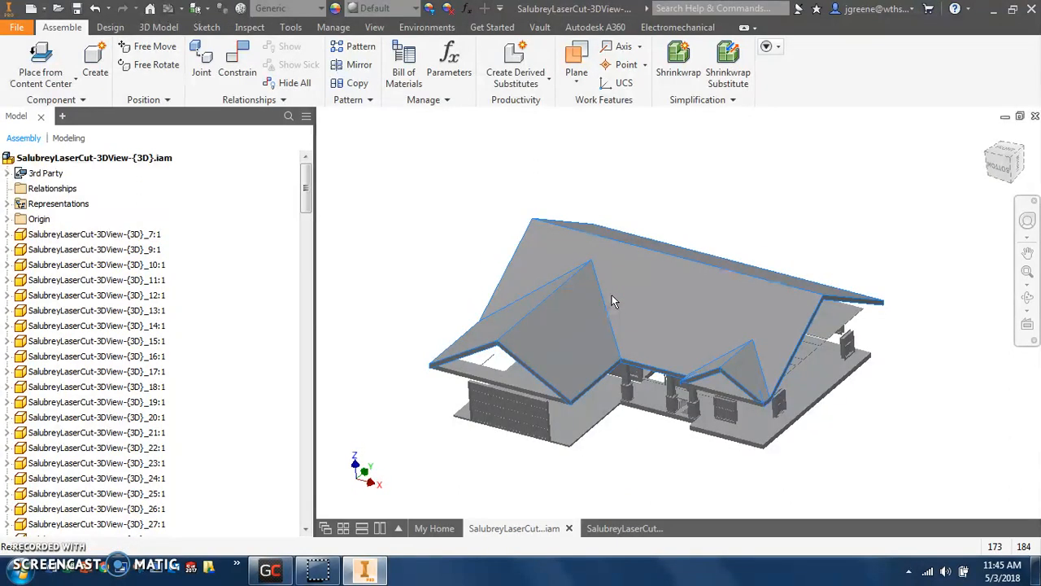
click(636, 319)
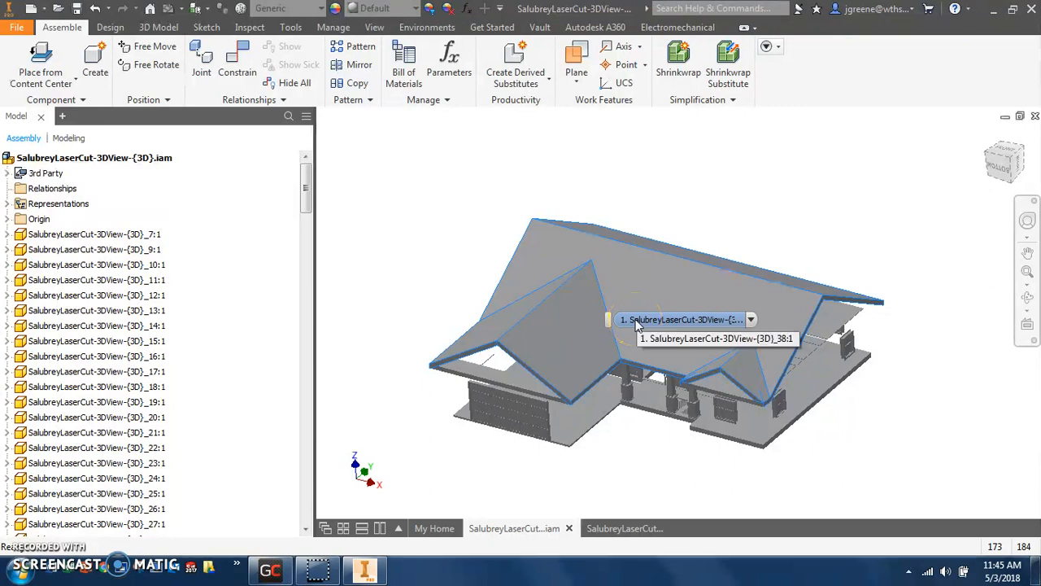
right_click(632, 279)
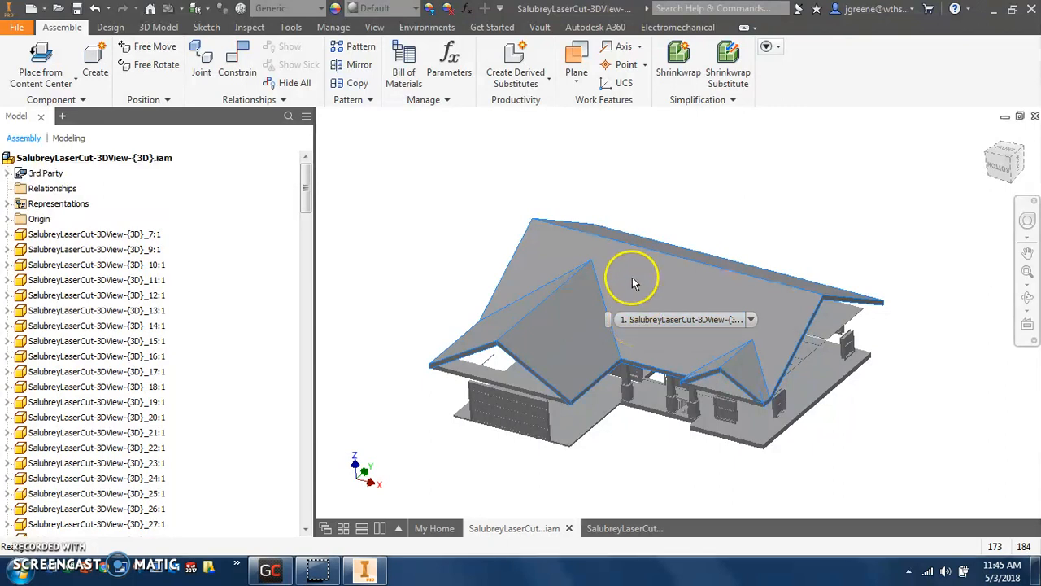
click(628, 52)
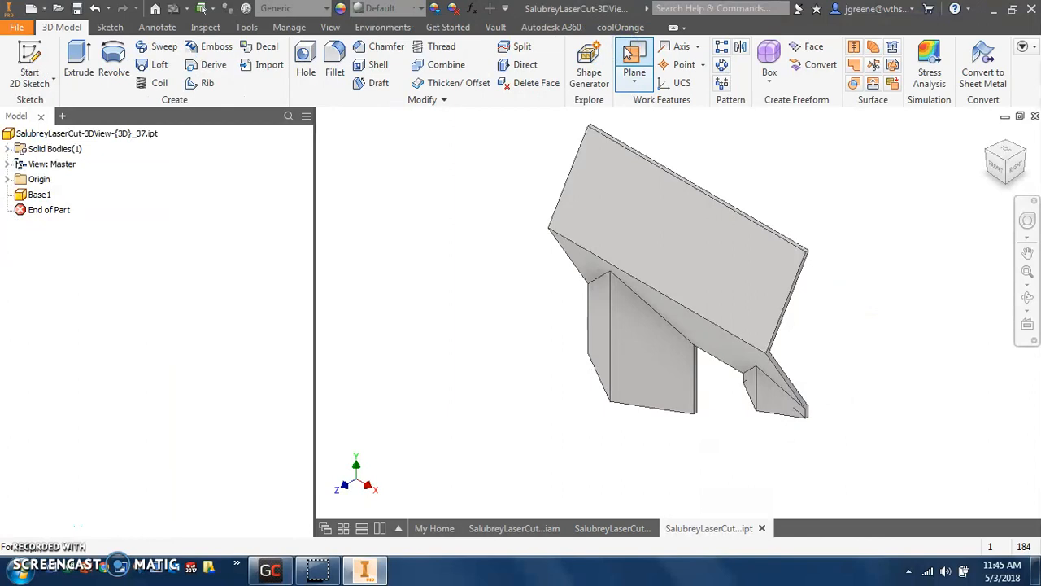
mouse_move(663, 191)
shift+middle_down()
mouse_move(669, 205)
mouse_move(713, 168)
mouse_move(666, 210)
shift+middle_up()
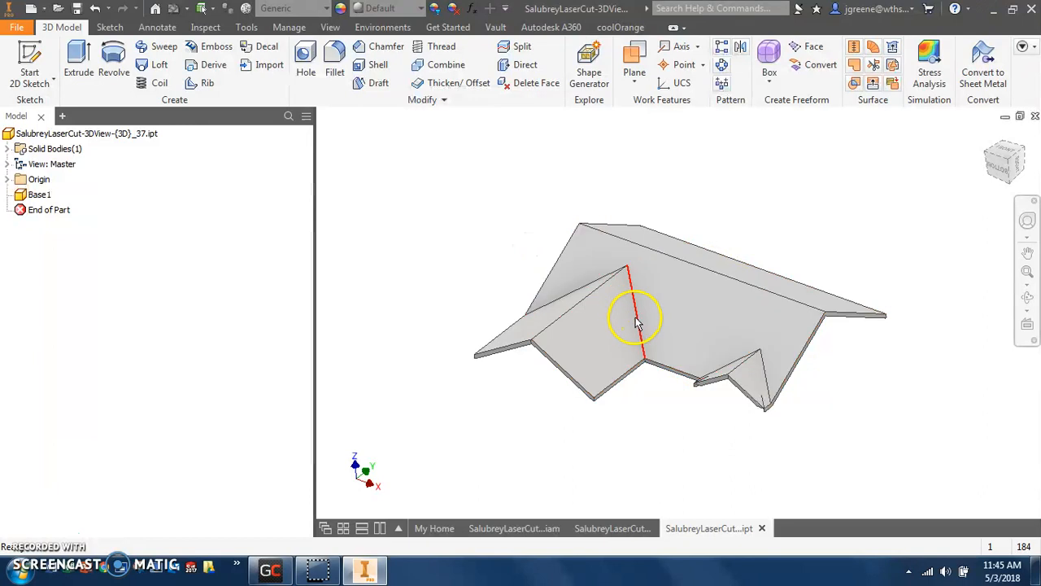
click(449, 99)
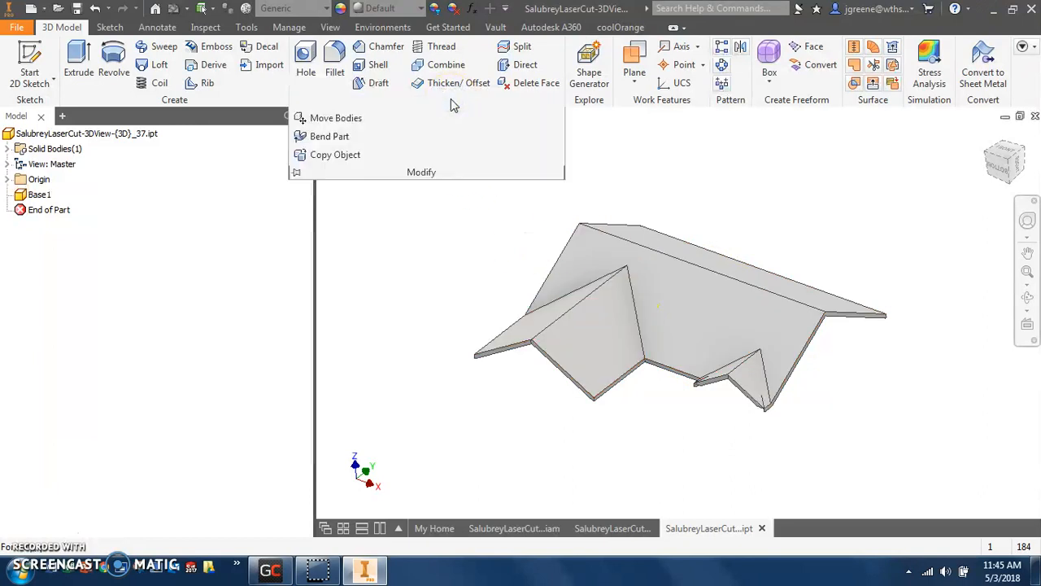
Use Copy Object in face mode to select the roof's six slope faces, including both faces of the smaller gable.
click(333, 154)
drag(379, 120, 263, 100)
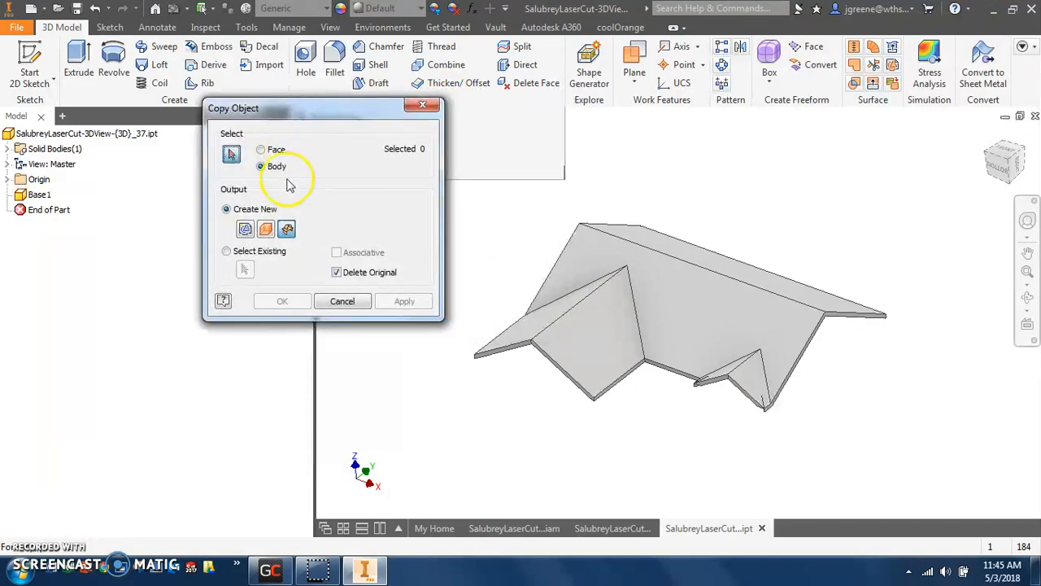
click(261, 150)
click(593, 342)
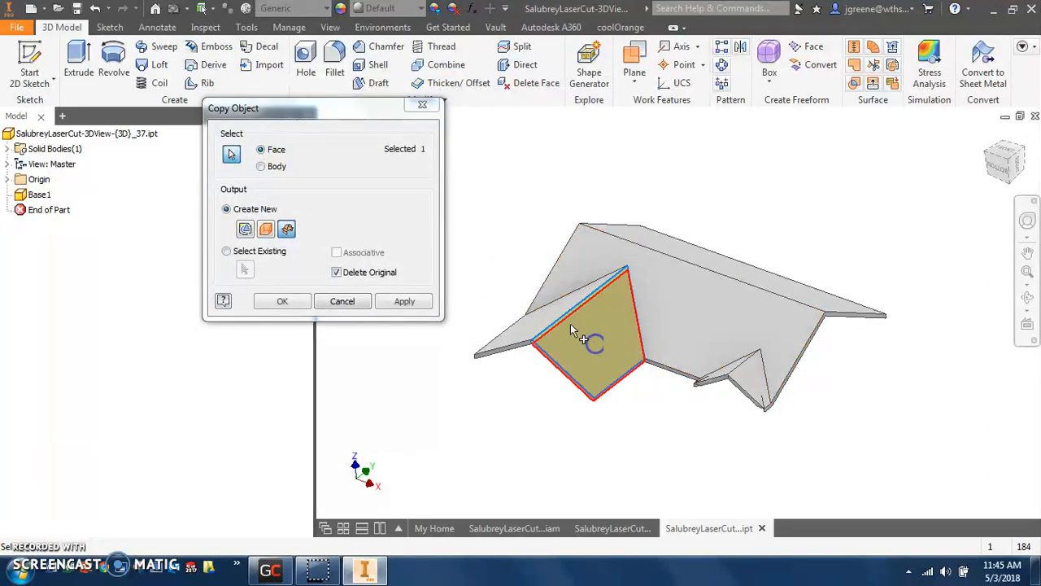
click(553, 319)
click(572, 269)
click(675, 236)
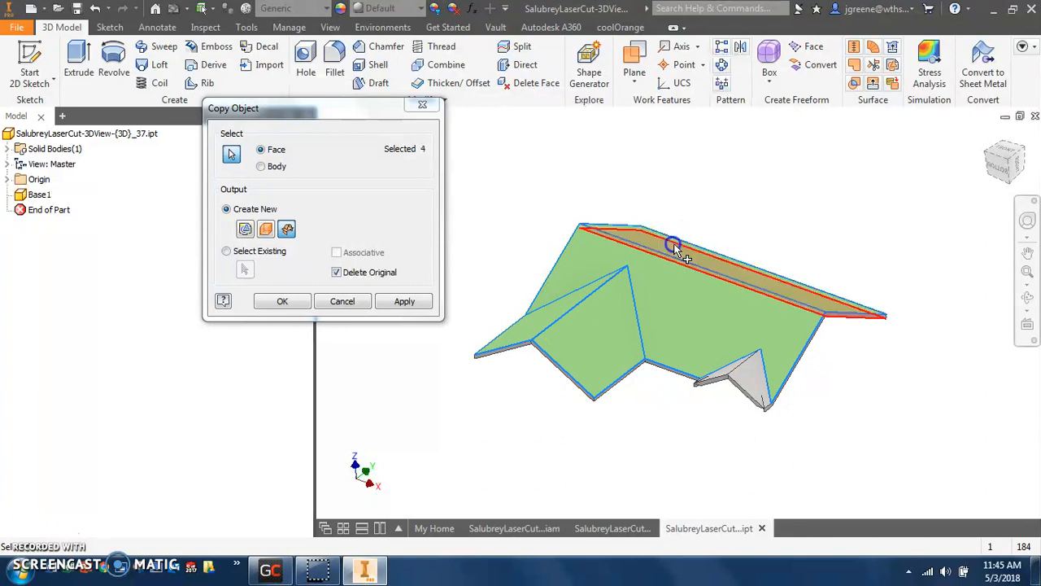
click(765, 379)
mouse_move(750, 379)
shift+middle_down()
mouse_move(777, 389)
mouse_move(764, 390)
shift+middle_up()
click(758, 390)
shift+middle_drag(848, 368, 802, 353)
Copy the six selected roof faces as new surfaces, accepting the individual promotion.
click(287, 229)
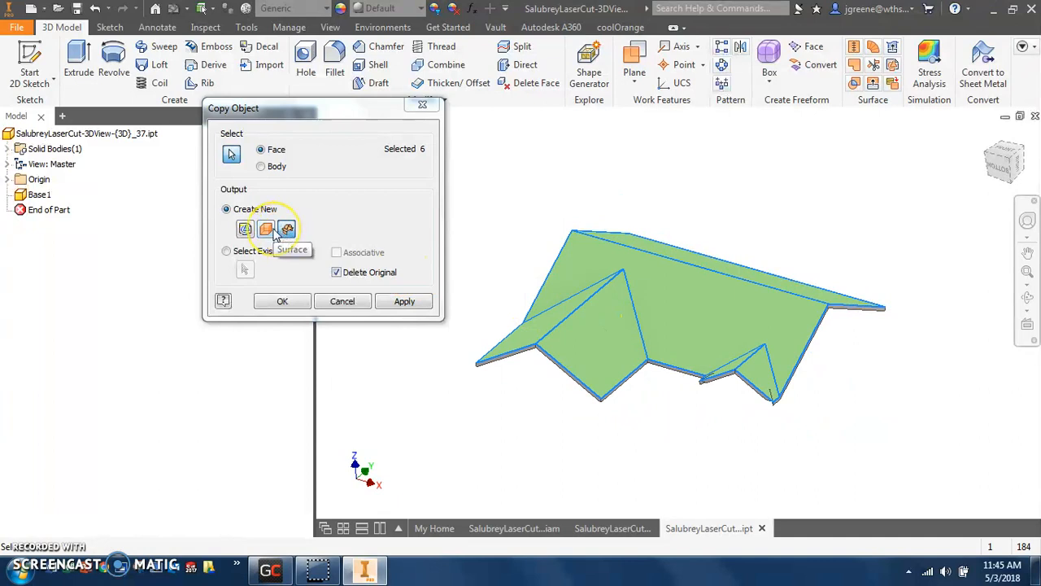
click(273, 231)
click(282, 301)
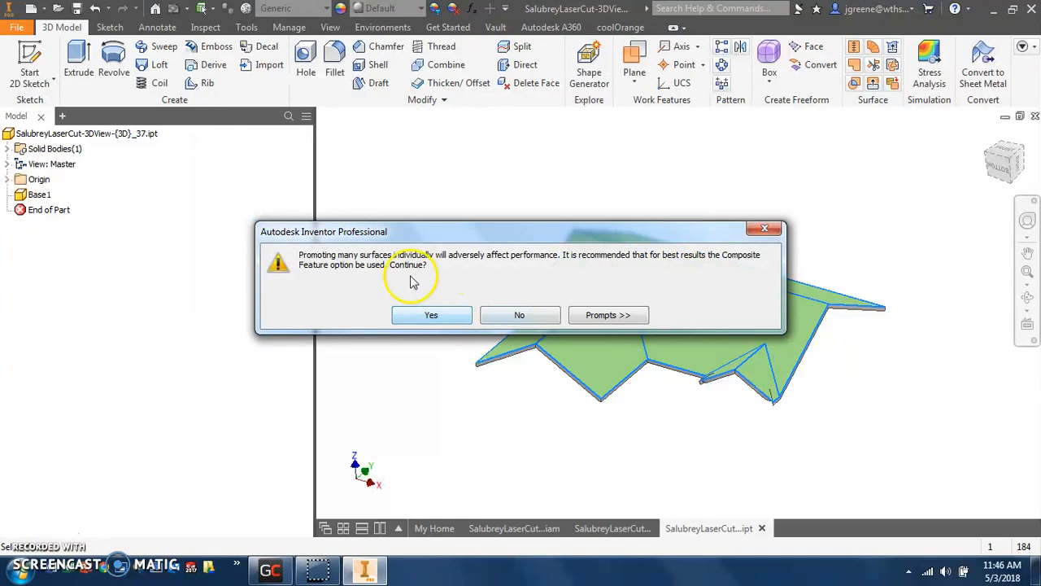
click(432, 314)
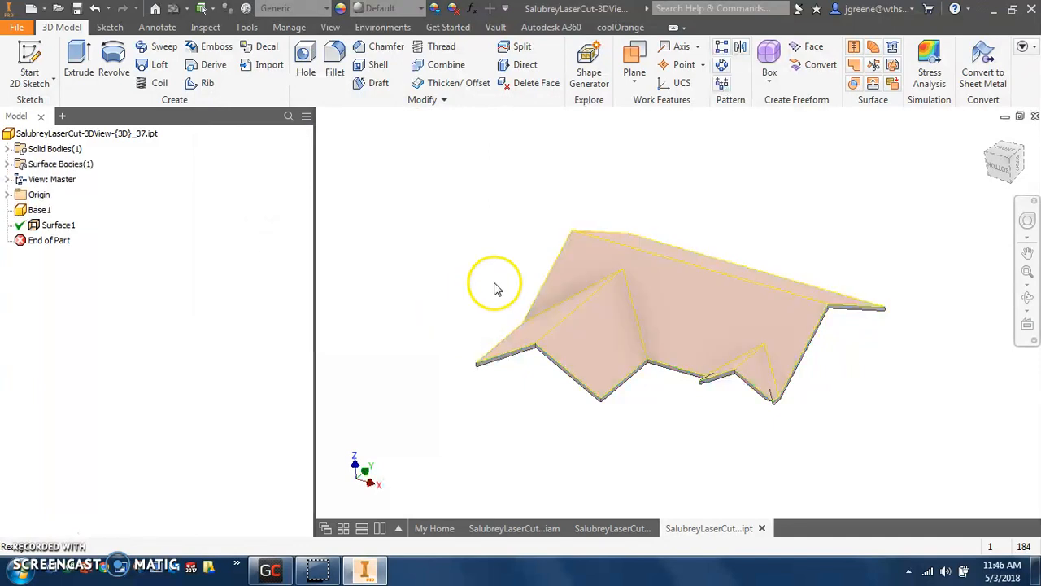
Delete the roof's original solid Base1 so that only the copied slope surfaces are kept.
shift+middle_drag(496, 289, 574, 260)
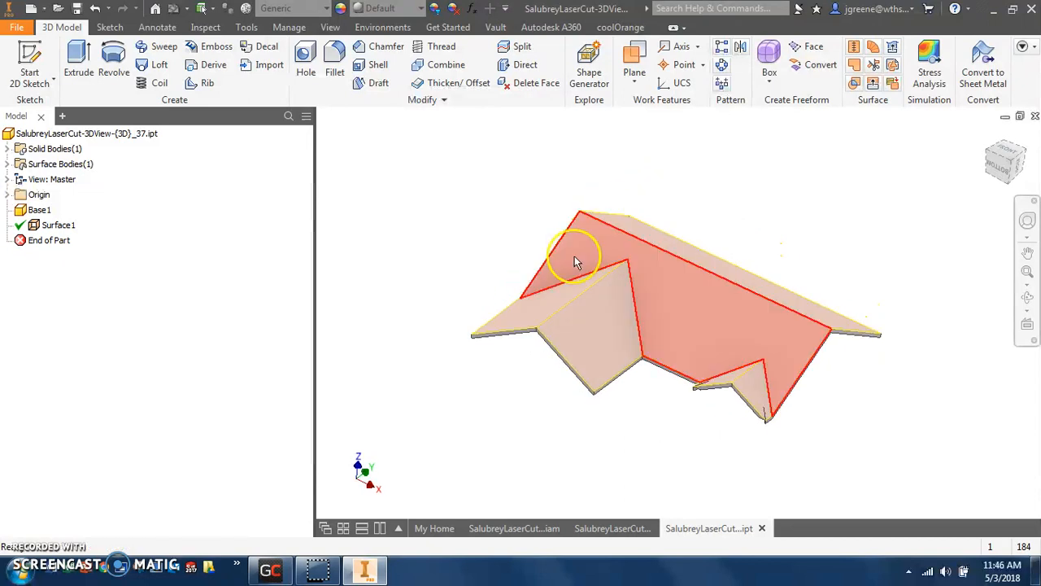
right_click(36, 210)
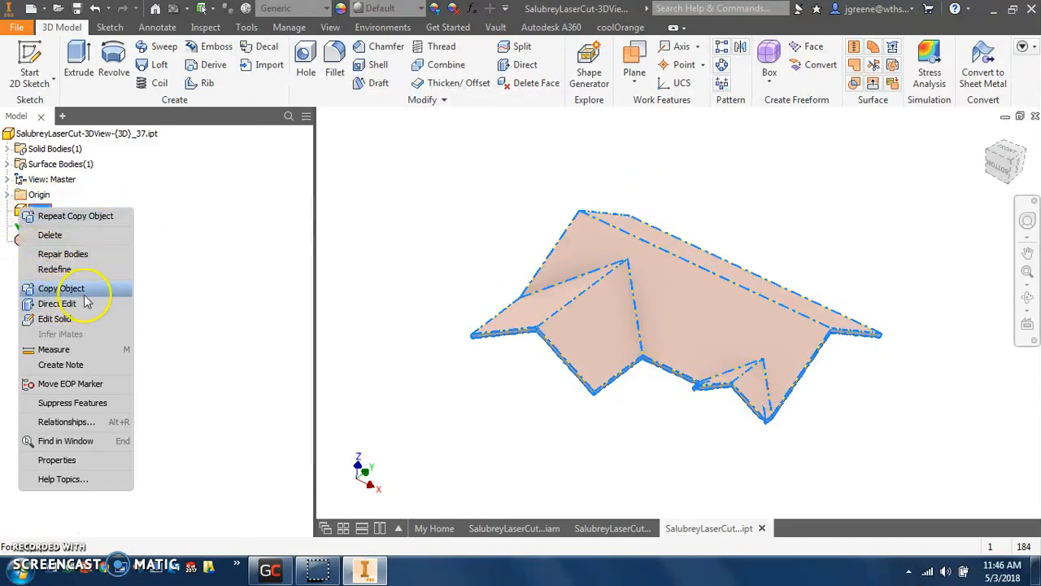
click(55, 235)
shift+middle_drag(377, 272, 409, 284)
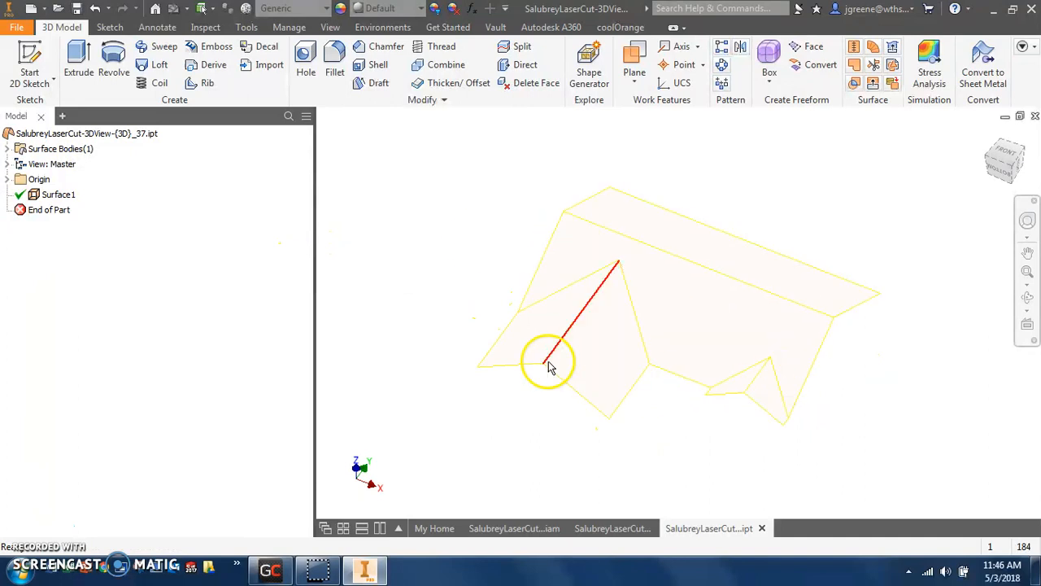
Create a 2D sketch on the larger front gable's outer slope, project the slope's boundary edges into it, and finish the sketch.
shift+middle_drag(504, 317, 472, 286)
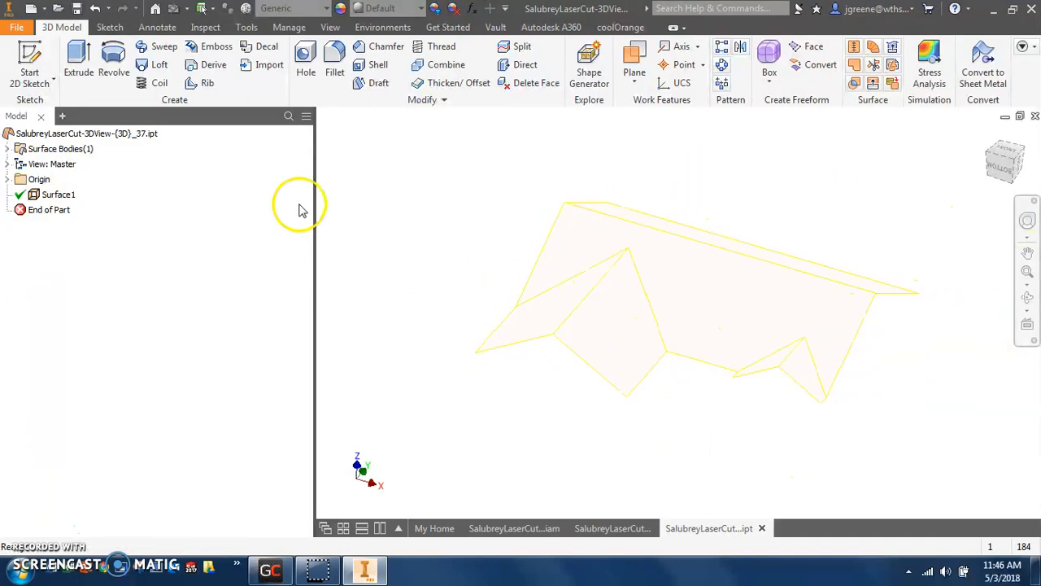
click(29, 71)
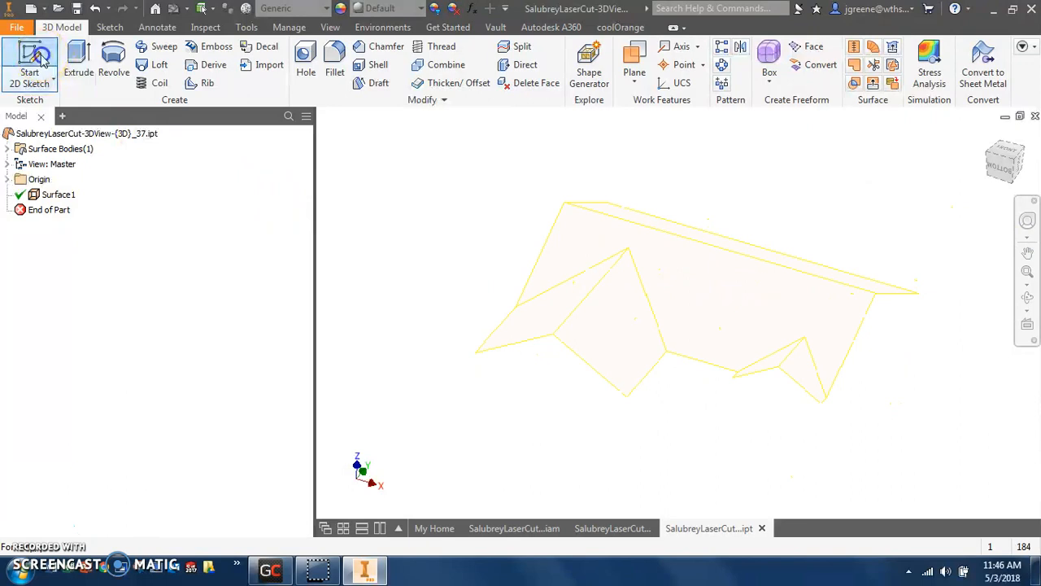
click(563, 306)
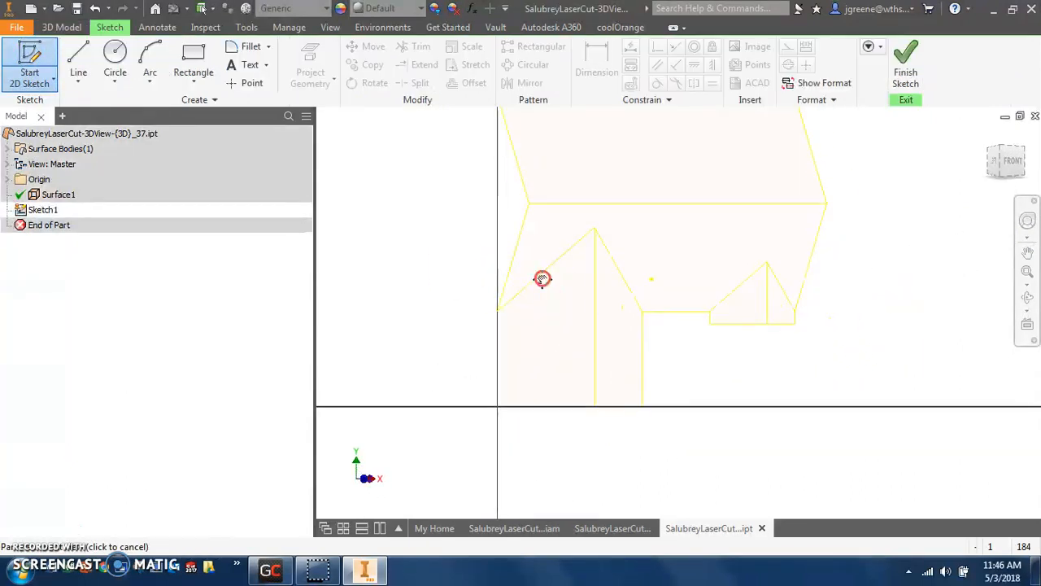
click(309, 74)
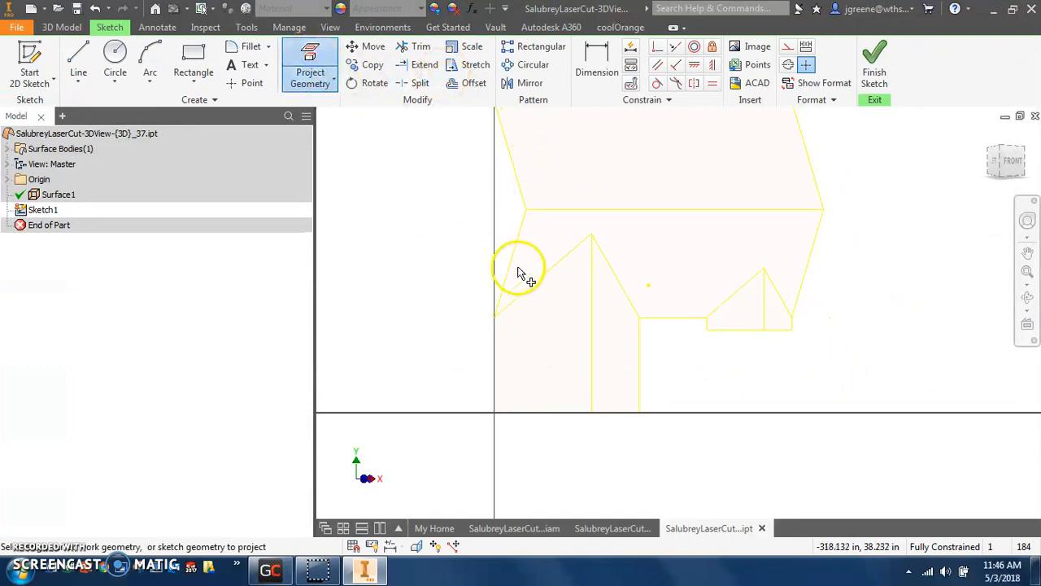
click(495, 348)
click(553, 413)
click(591, 341)
mouse_move(481, 330)
shift+middle_down()
mouse_move(407, 285)
mouse_move(409, 300)
shift+middle_up()
click(874, 73)
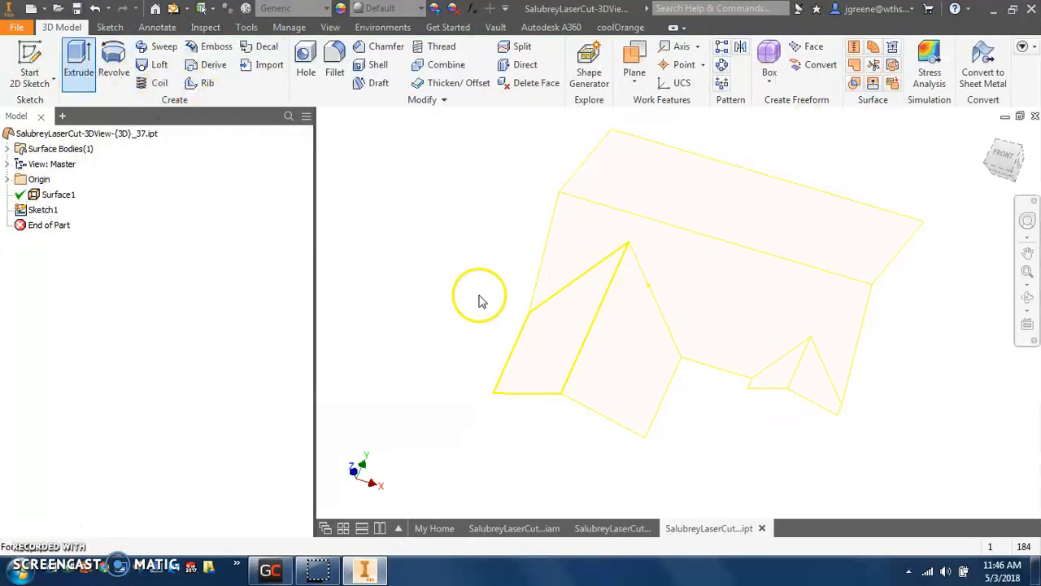
click(575, 316)
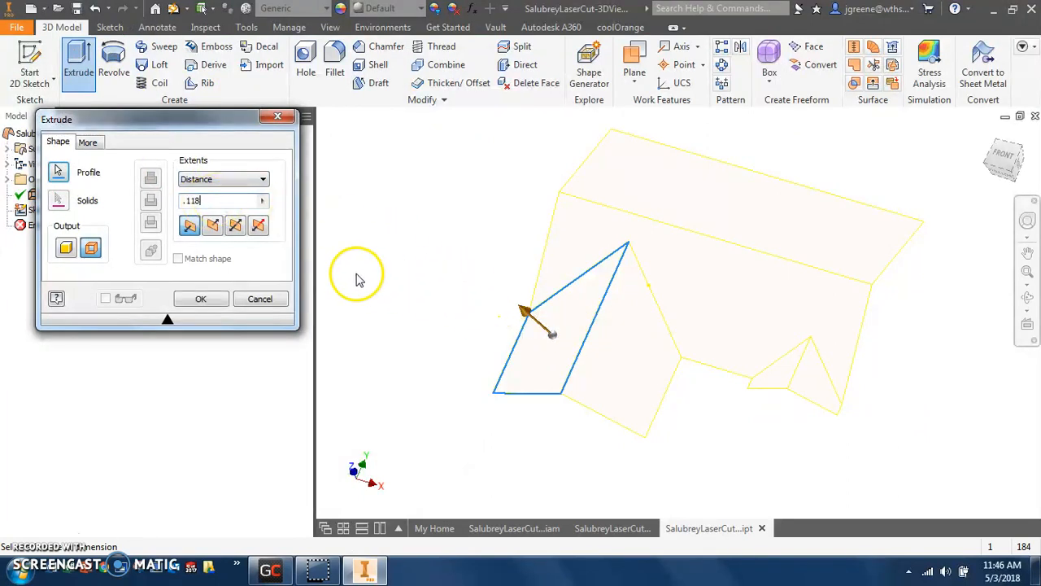
shift+middle_drag(365, 267, 279, 274)
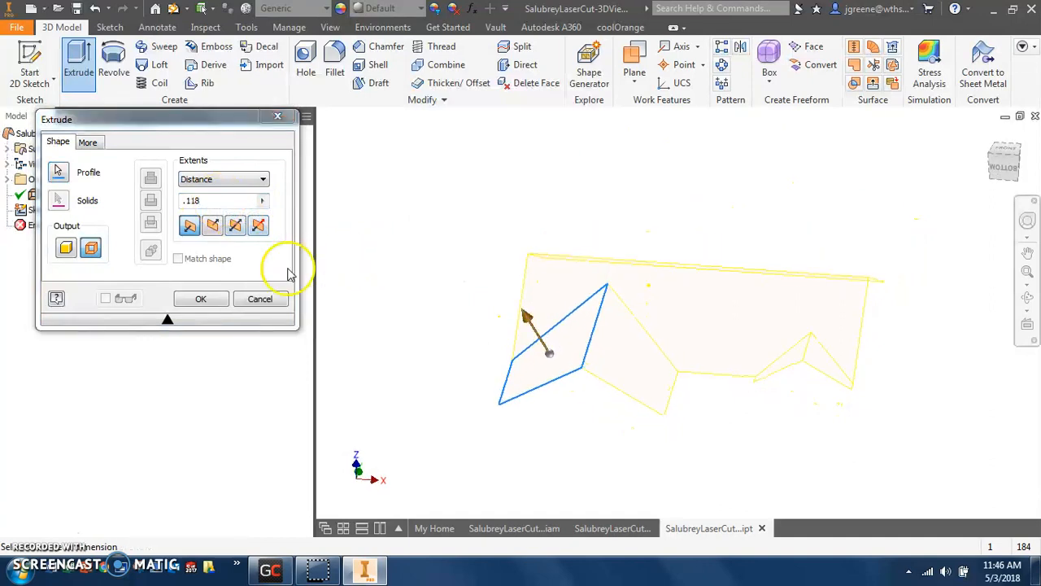
click(73, 252)
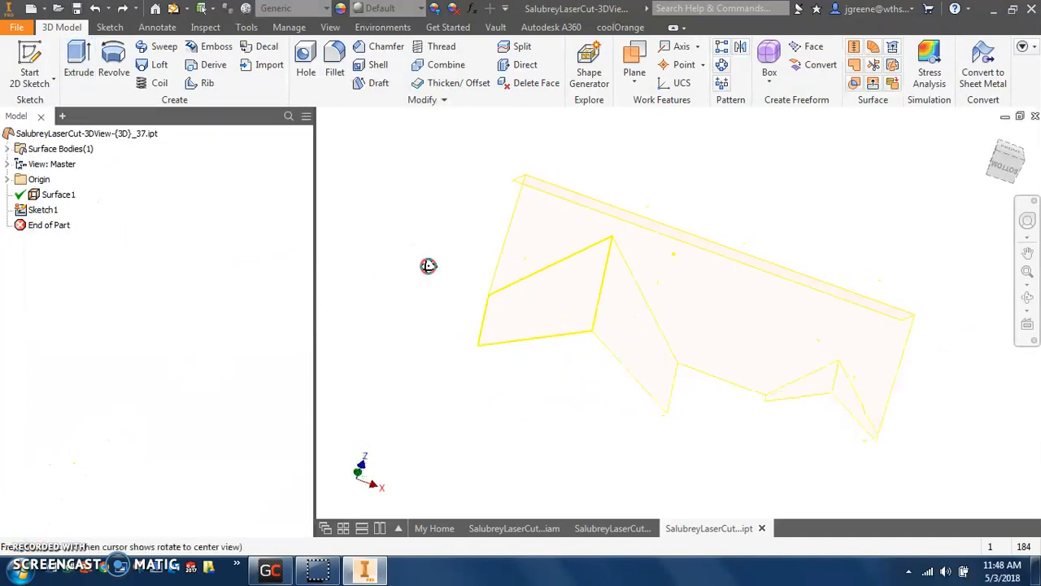
shift+middle_drag(427, 265, 439, 284)
click(72, 65)
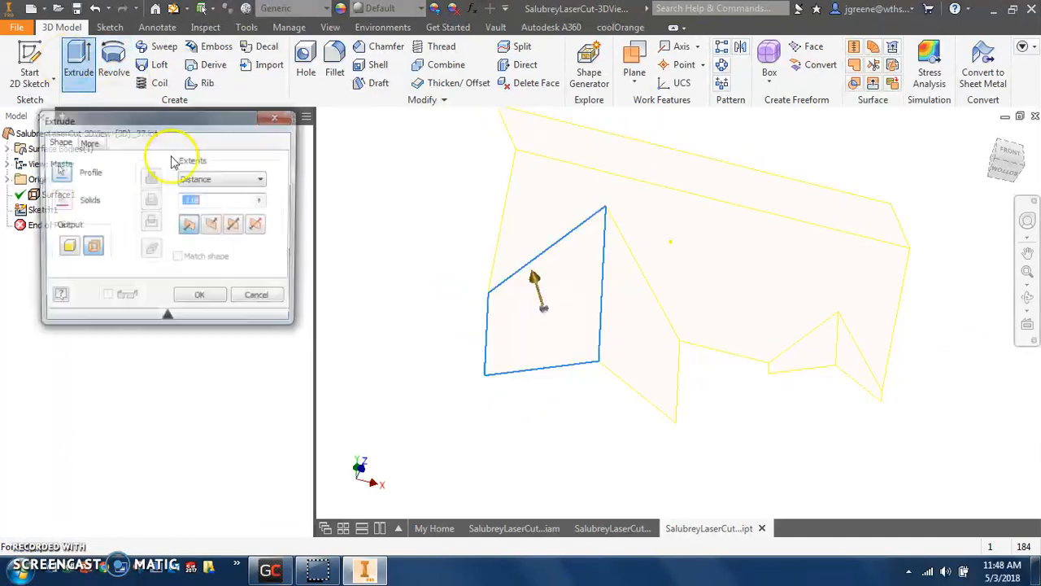
click(66, 250)
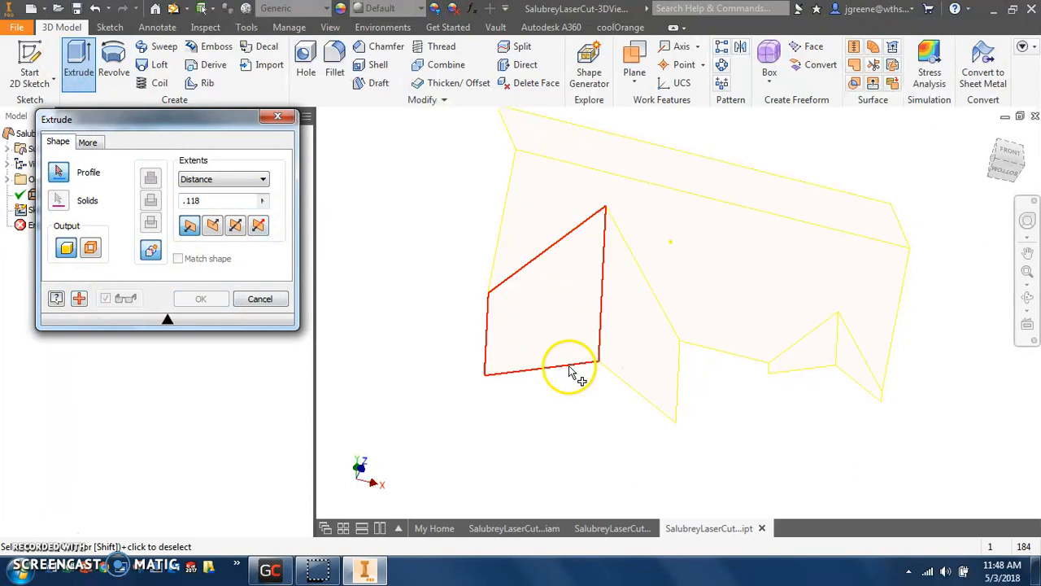
click(261, 299)
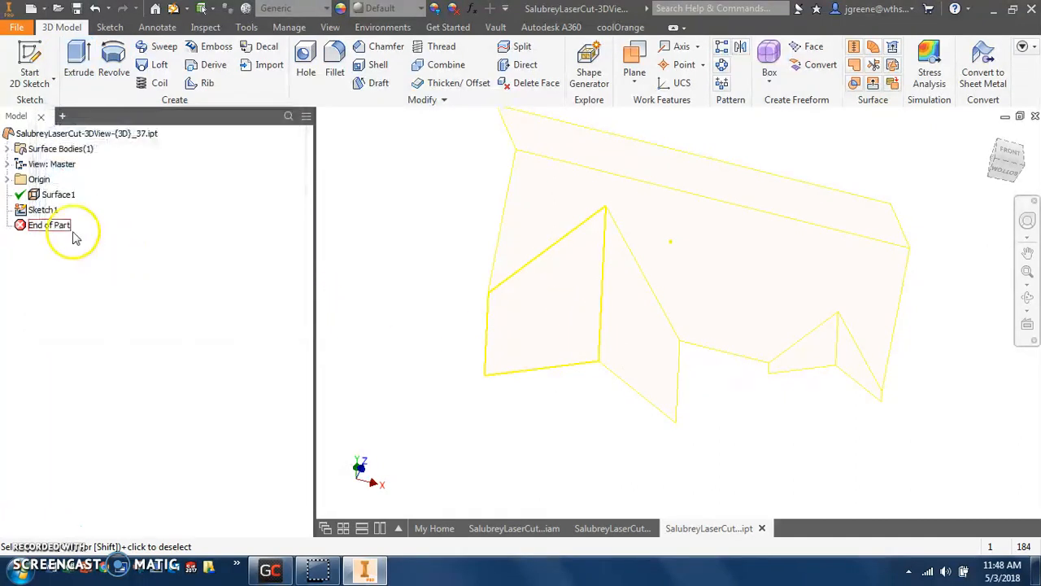
Edit Sketch1 and project the missing short segment at the slope's lower corner to close its outline, finishing the sketch.
double_click(42, 210)
scroll(723, 427, up, 10)
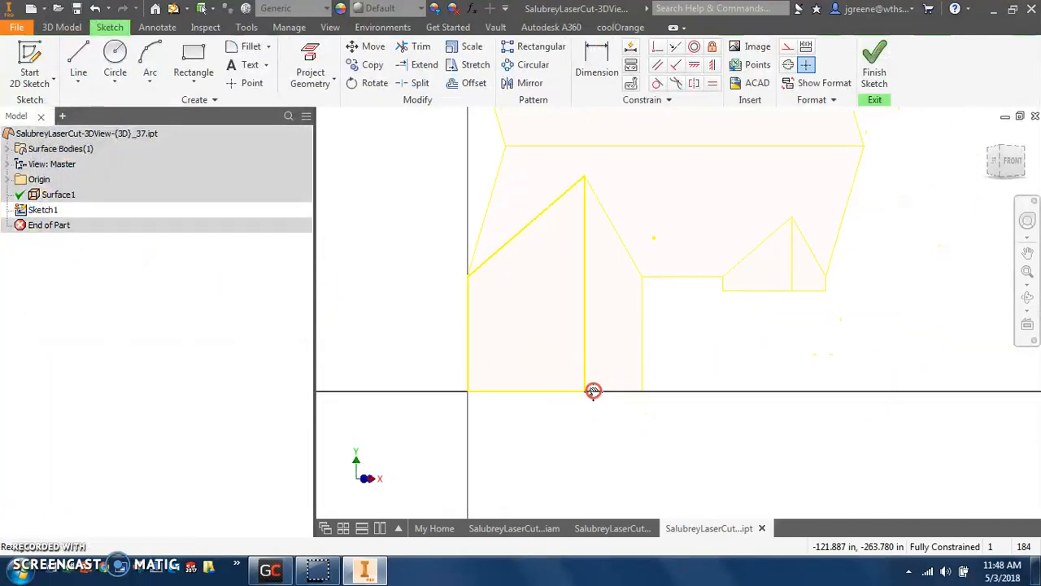
scroll(605, 334, up, 4)
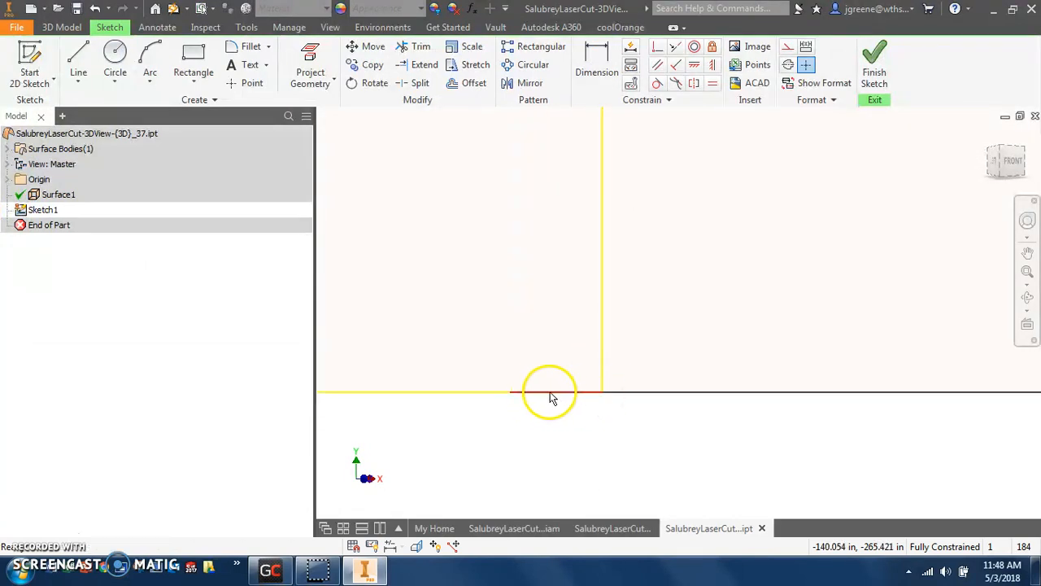
click(312, 75)
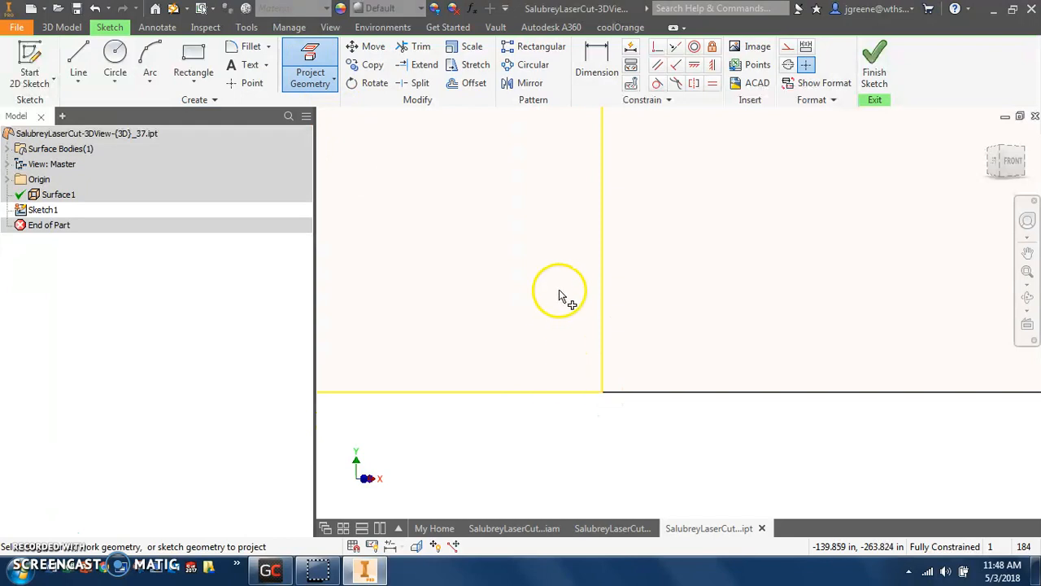
scroll(581, 392, down, 5)
shift+middle_drag(571, 388, 569, 351)
scroll(568, 353, up, 4)
click(864, 93)
Extrude the closed outline of the larger gable's outer slope 0.118 in as a solid.
click(80, 67)
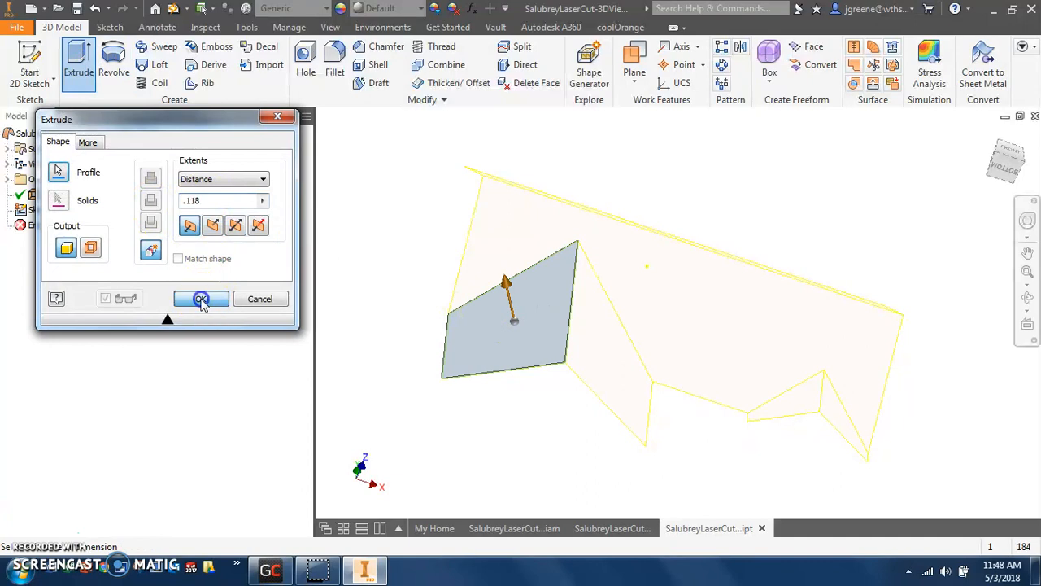
click(201, 300)
shift+middle_drag(532, 453, 504, 435)
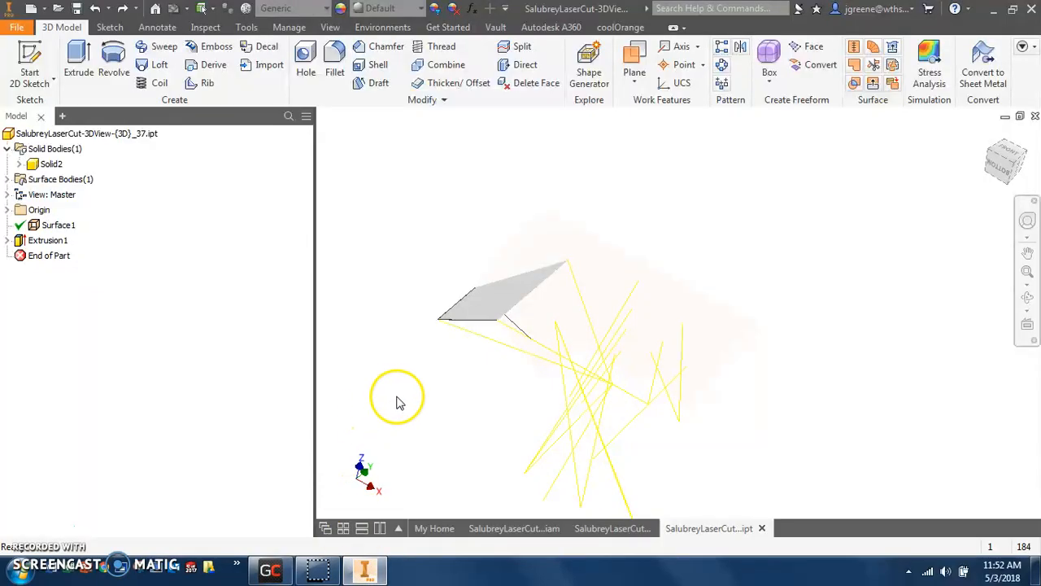
Hide the extruded slope's solid body, Solid2, to expose the roof surfaces.
middle_drag(397, 397, 391, 358)
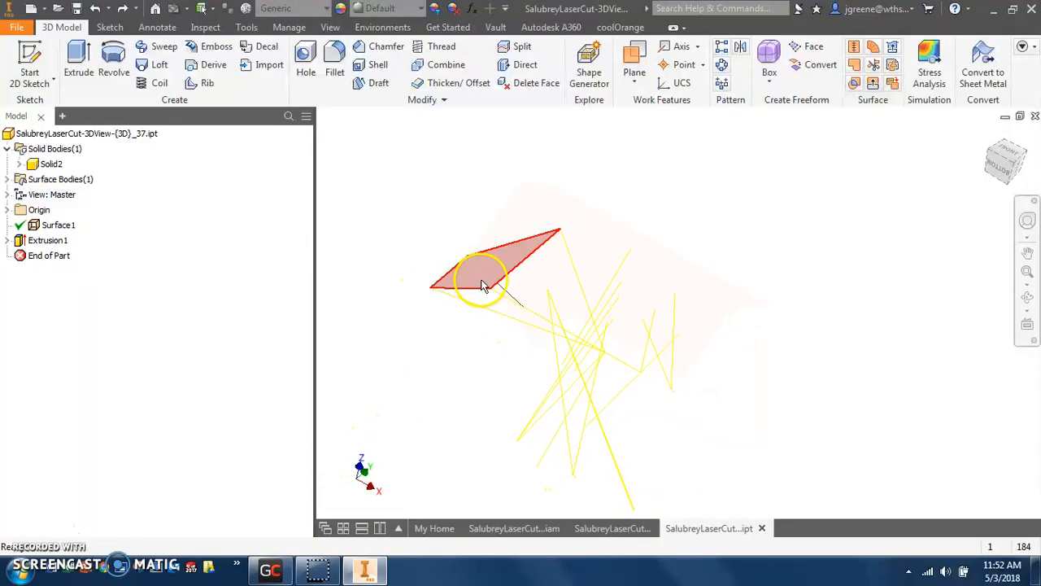
shift+middle_drag(507, 318, 549, 273)
scroll(550, 277, up, 4)
scroll(529, 258, down, 4)
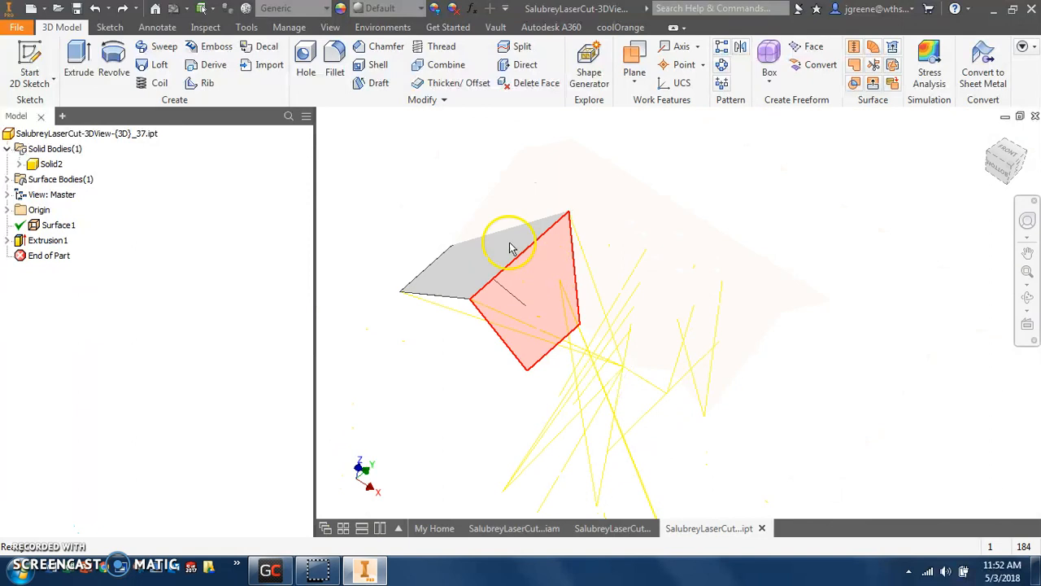
scroll(536, 292, up, 2)
scroll(536, 292, down, 2)
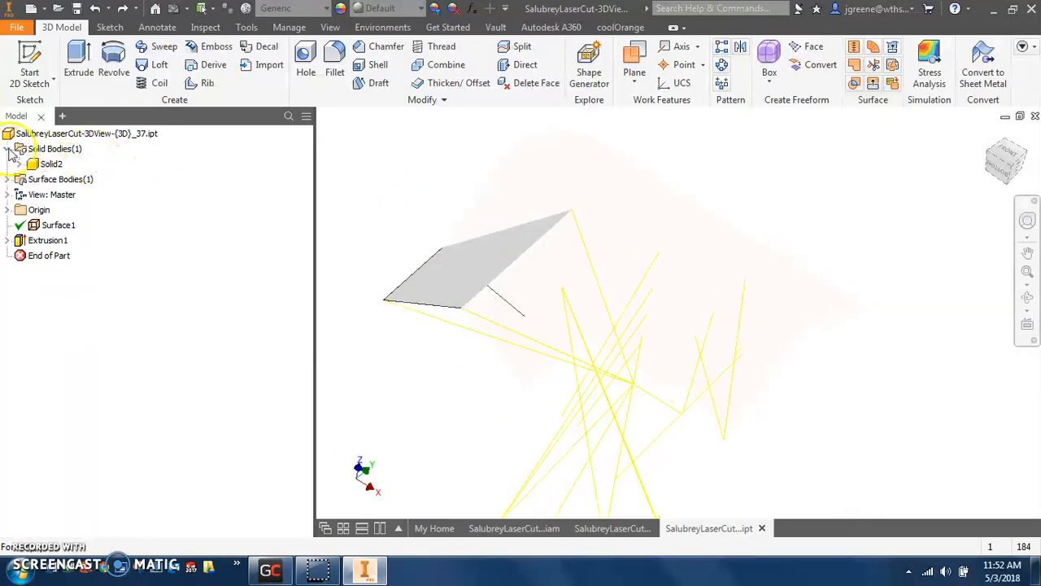
double_click(50, 150)
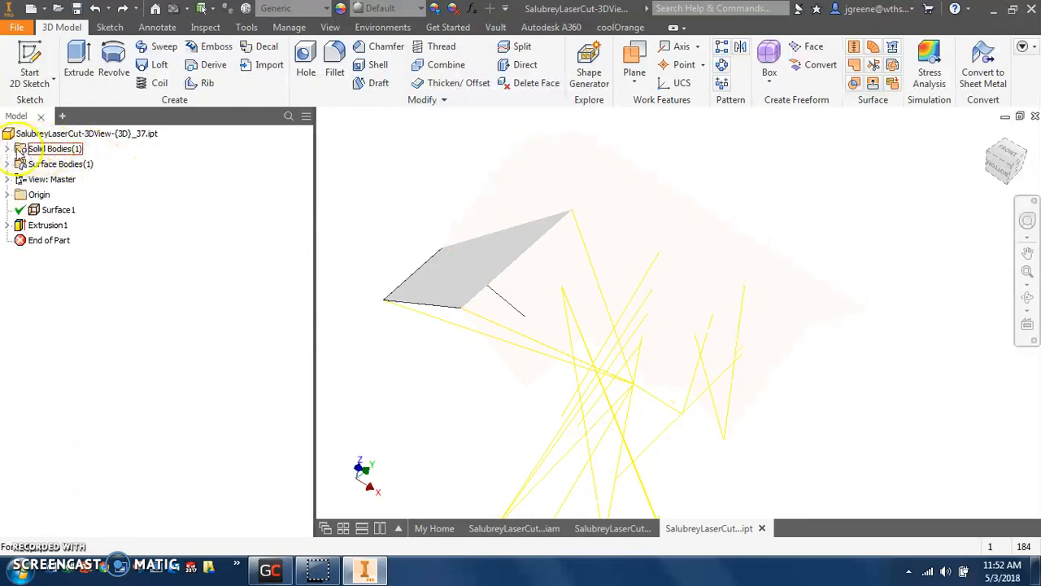
double_click(18, 153)
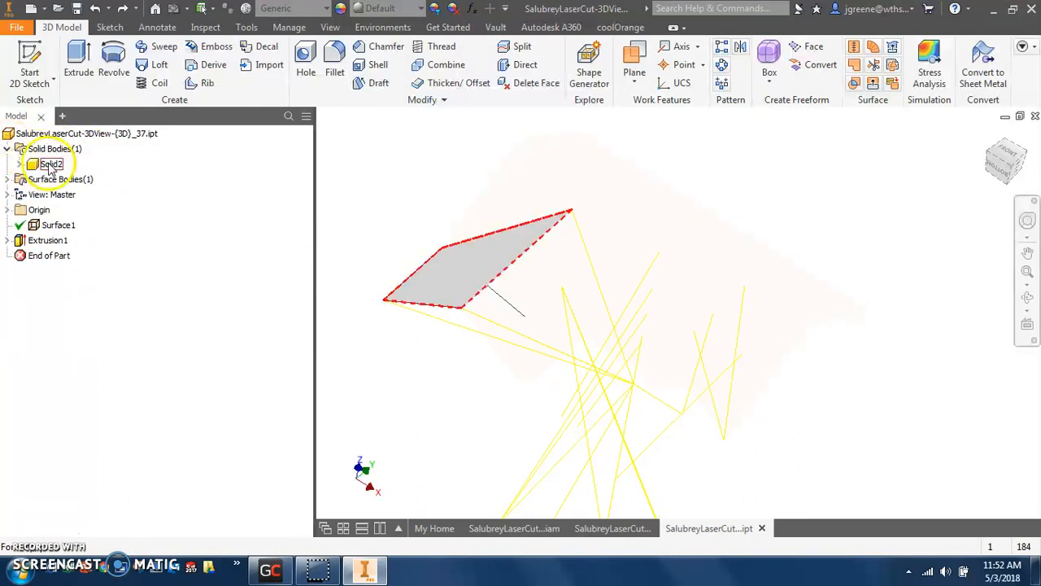
right_click(47, 166)
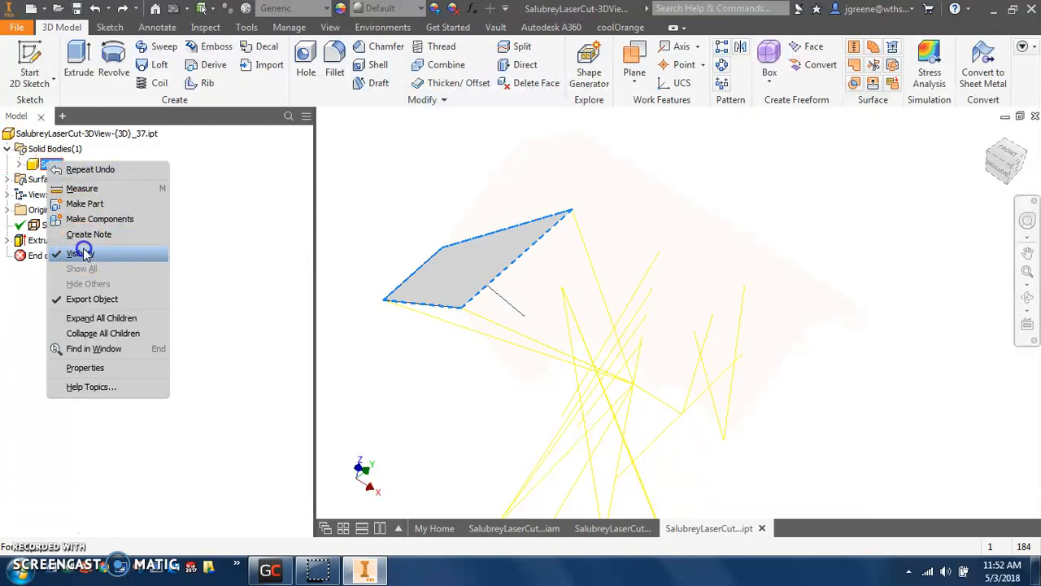
click(81, 254)
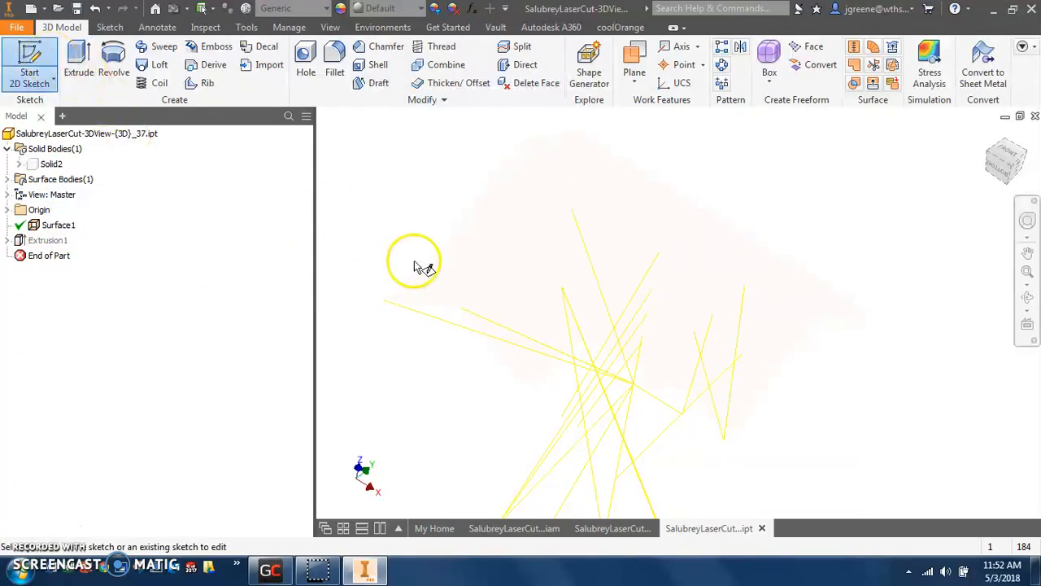
Create a 2D sketch on the larger front gable's inner slope, project its boundary edges, and finish the sketch.
click(505, 291)
scroll(530, 258, up, 2)
scroll(529, 258, down, 5)
middle_drag(530, 258, 544, 293)
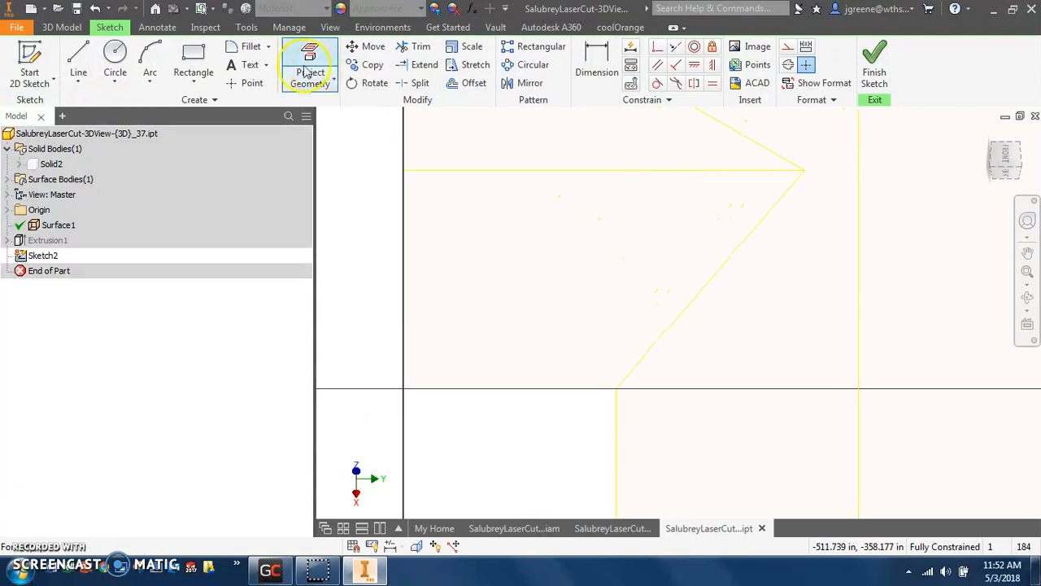
click(309, 73)
click(402, 187)
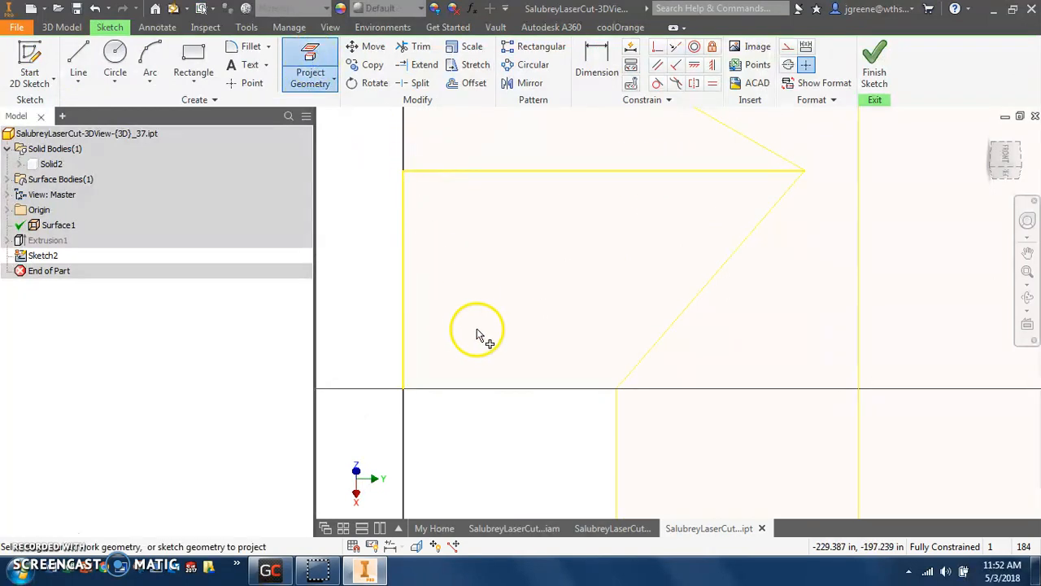
click(666, 333)
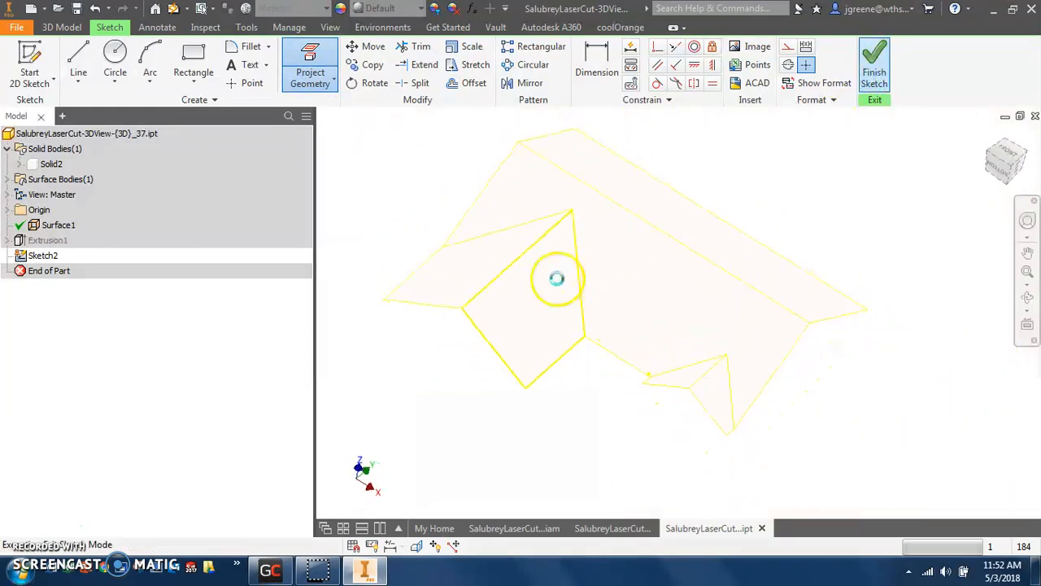
Extrude the outline of the larger front gable's inner slope 0.118 in as a solid.
click(75, 73)
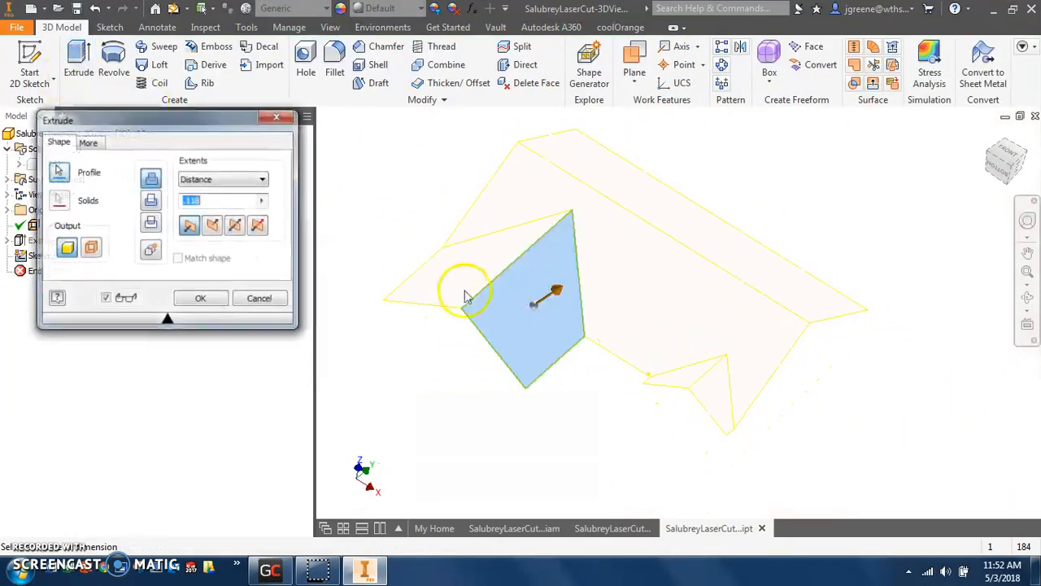
click(66, 249)
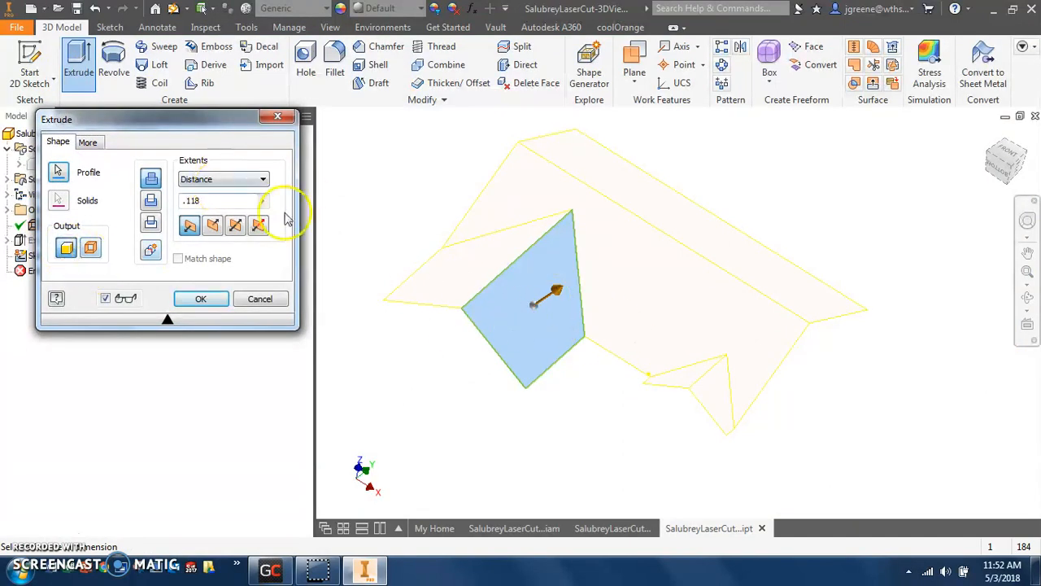
click(224, 296)
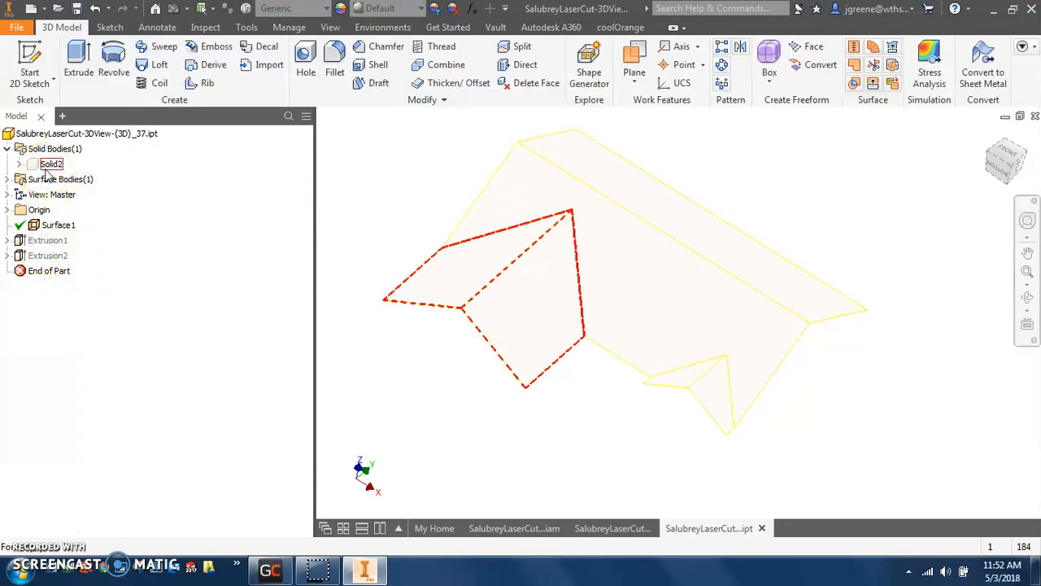
Edit Extrusion2 so the larger gable's inner slope is created as a new solid instead of joining the existing body.
double_click(56, 257)
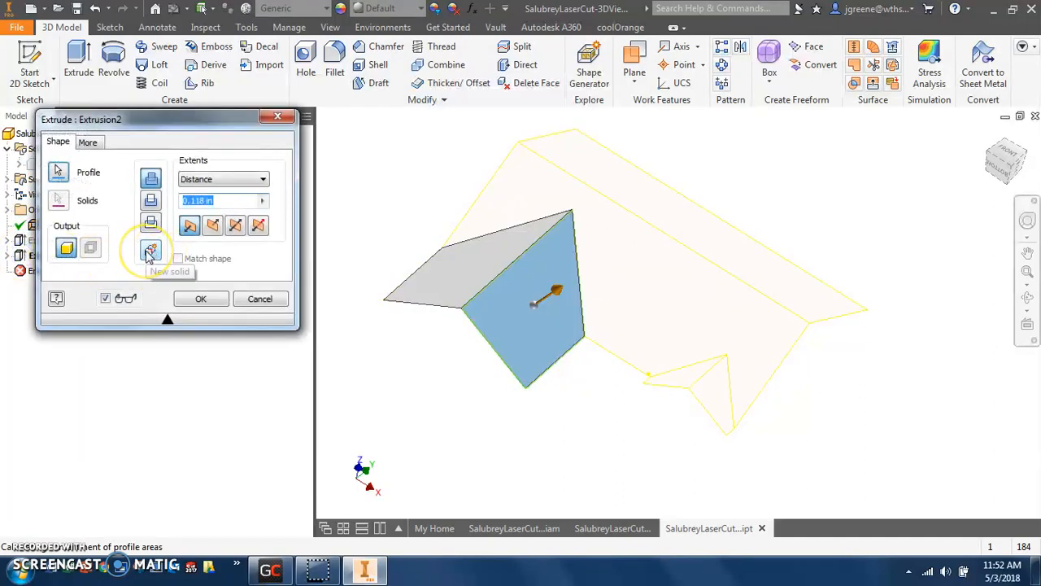
click(149, 252)
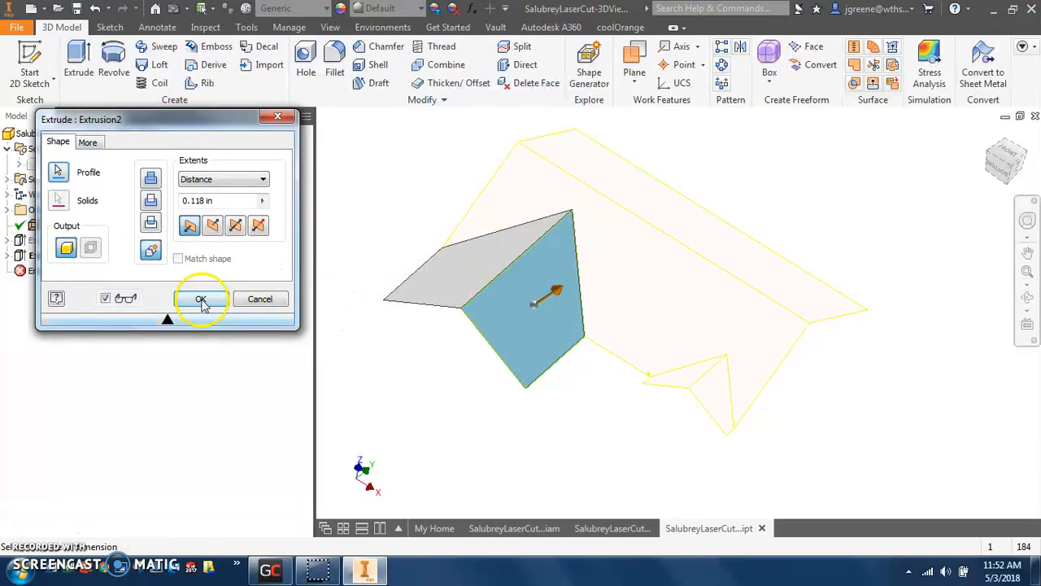
click(201, 299)
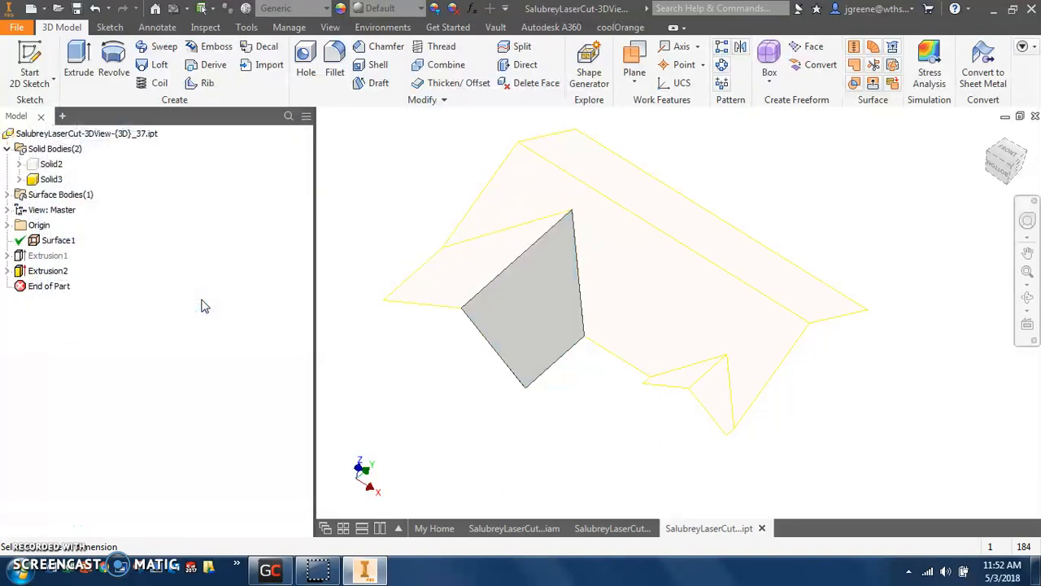
Hide the inner slope's solid body, Solid3, to expose the remaining roof surfaces.
shift+middle_drag(471, 339, 470, 302)
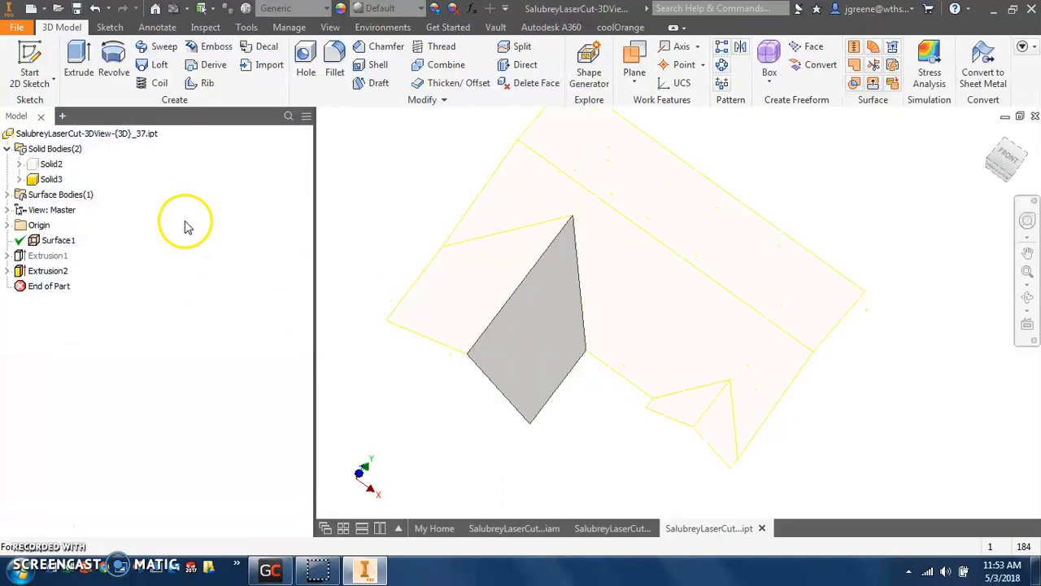
right_click(50, 185)
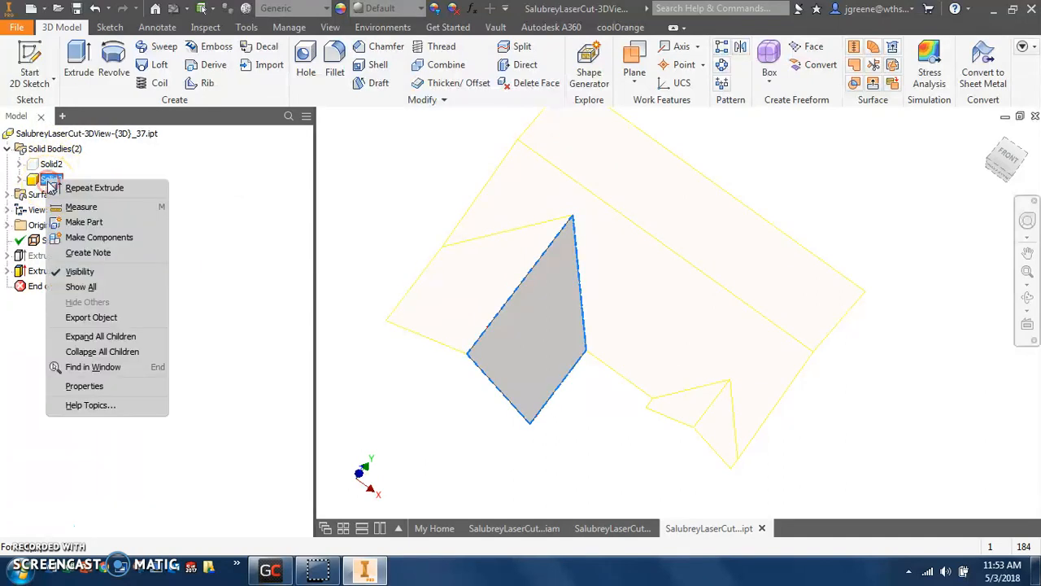
click(77, 269)
mouse_move(340, 323)
shift+middle_down()
mouse_move(352, 327)
mouse_move(326, 312)
shift+middle_up()
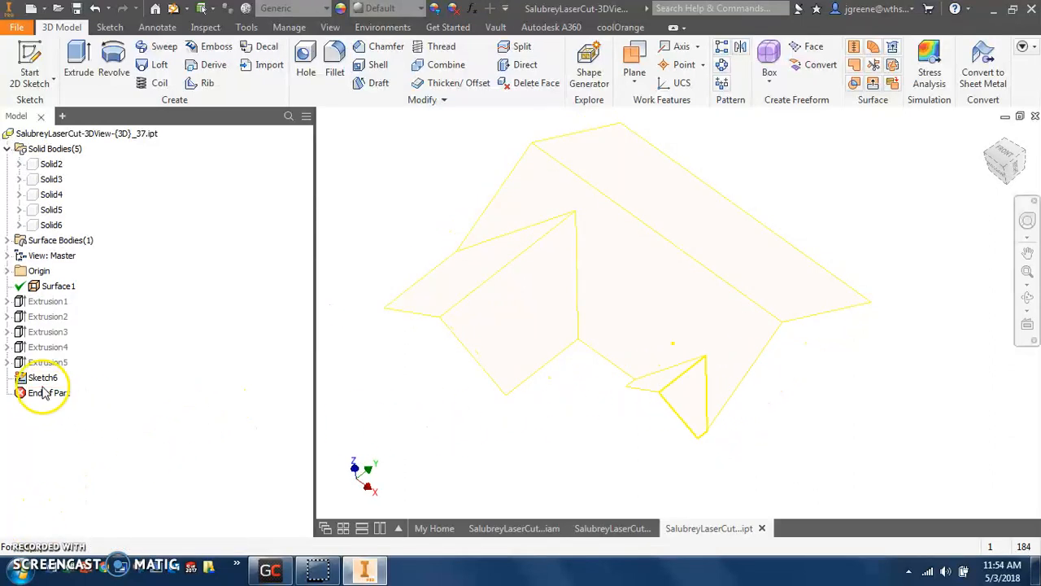
Edit Sketch6 and project the missing short segment at the front end of the small gable's ridge, finishing the sketch.
click(26, 379)
double_click(27, 378)
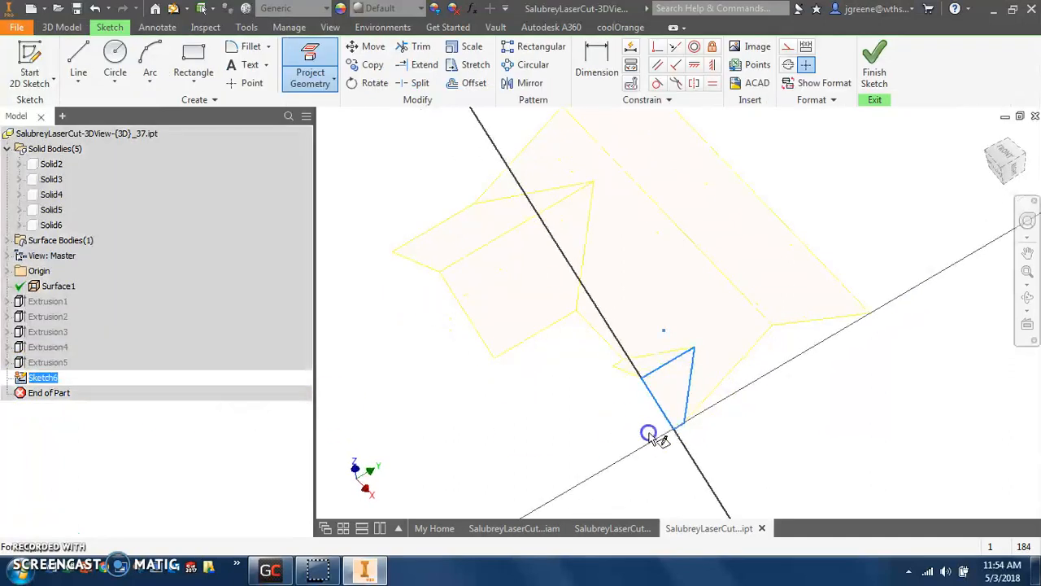
scroll(655, 305, down, 10)
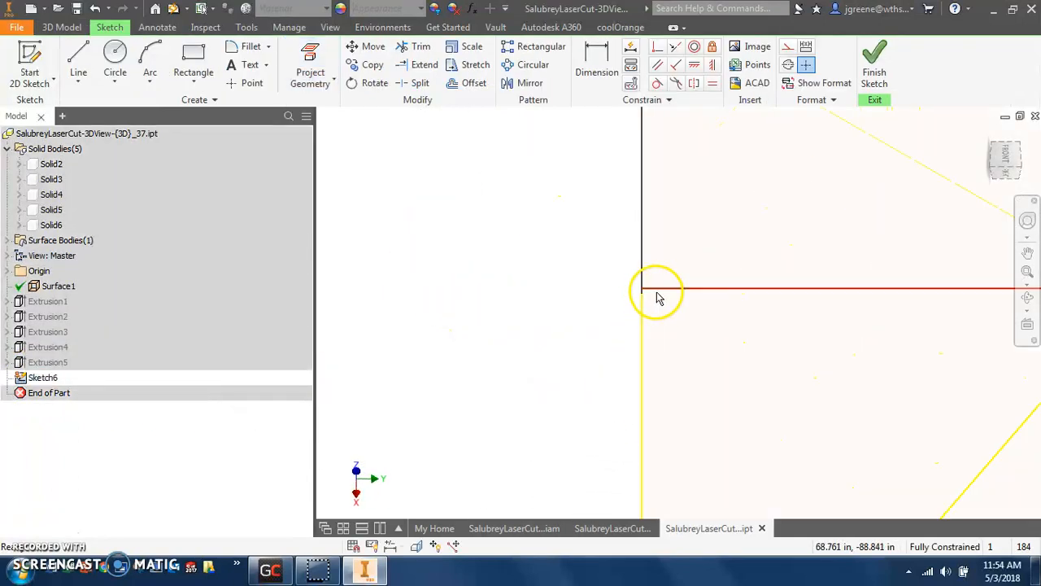
click(309, 65)
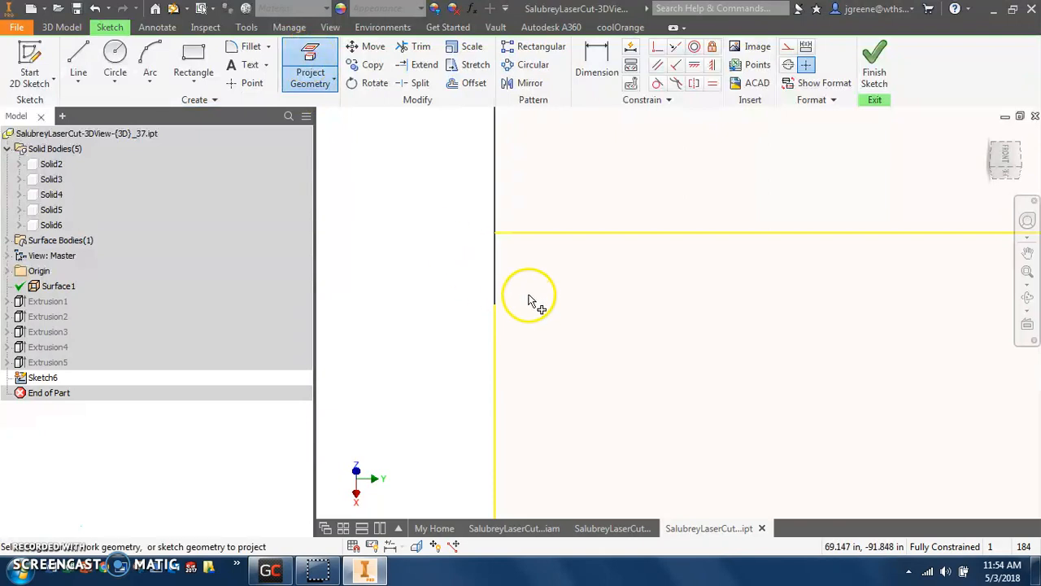
click(874, 90)
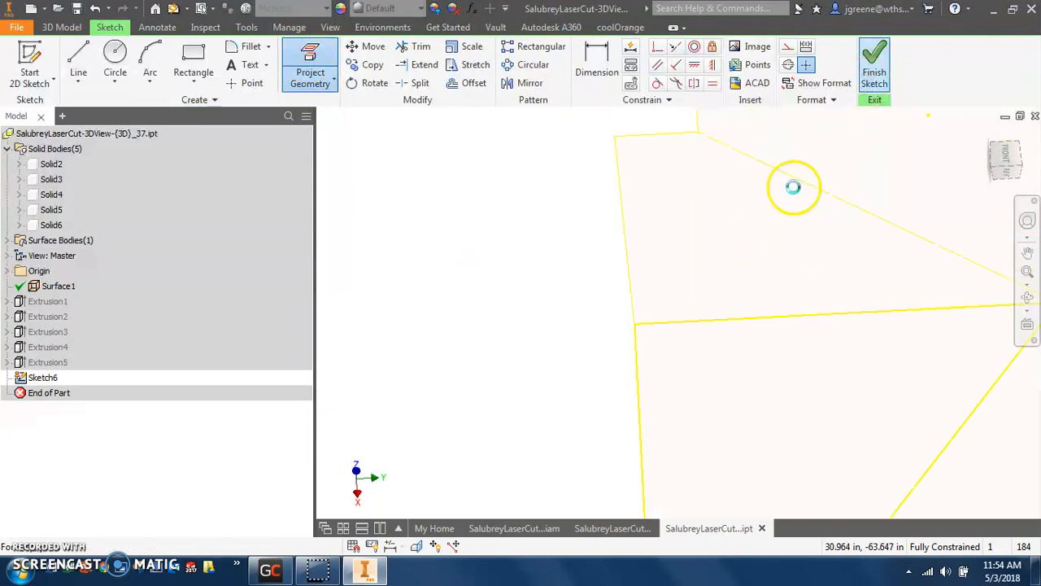
Extrude the closed outline of the small gable's slope 0.118 in as a new solid.
click(79, 70)
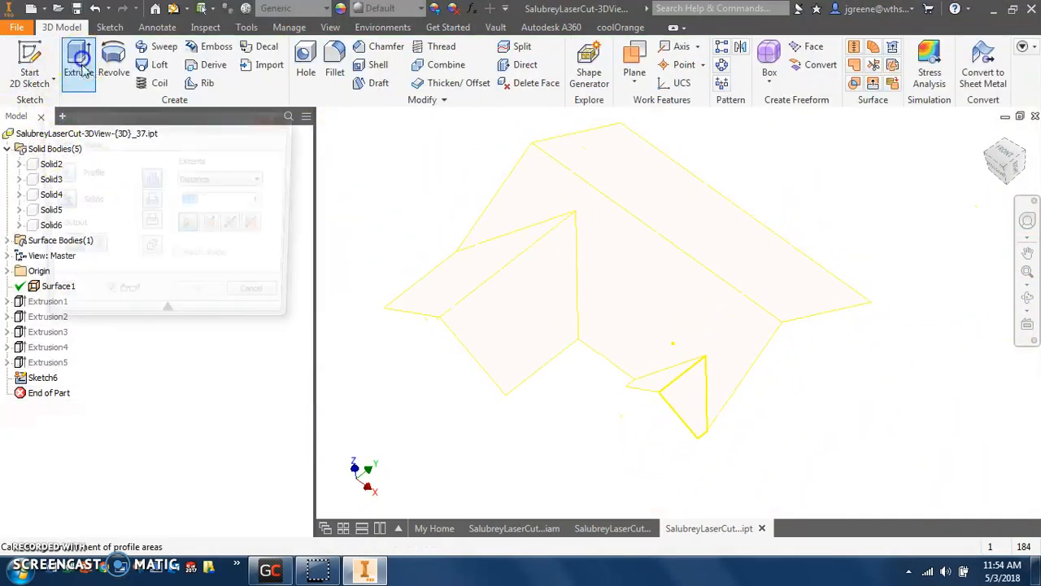
click(150, 251)
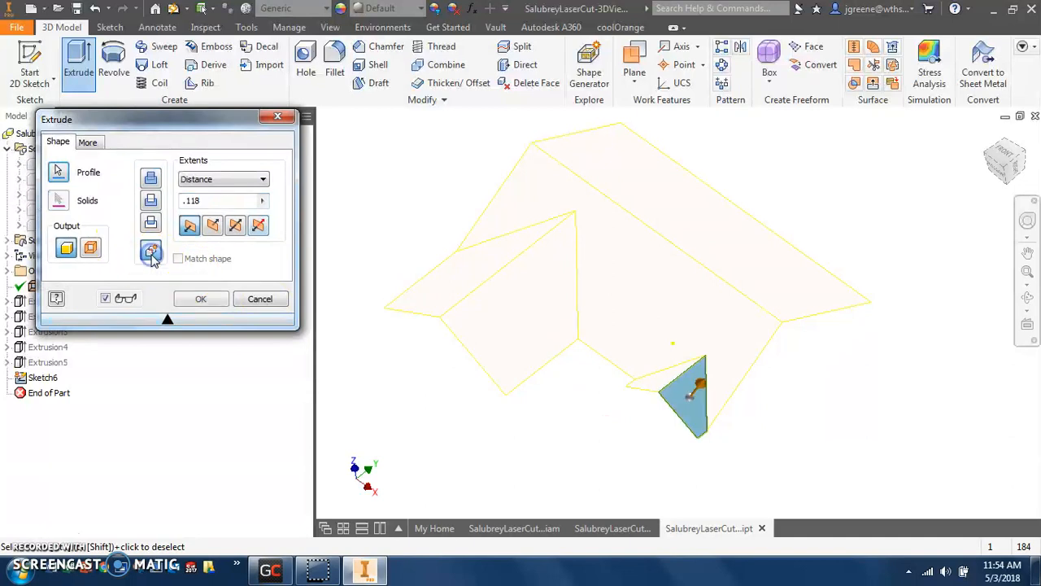
click(201, 299)
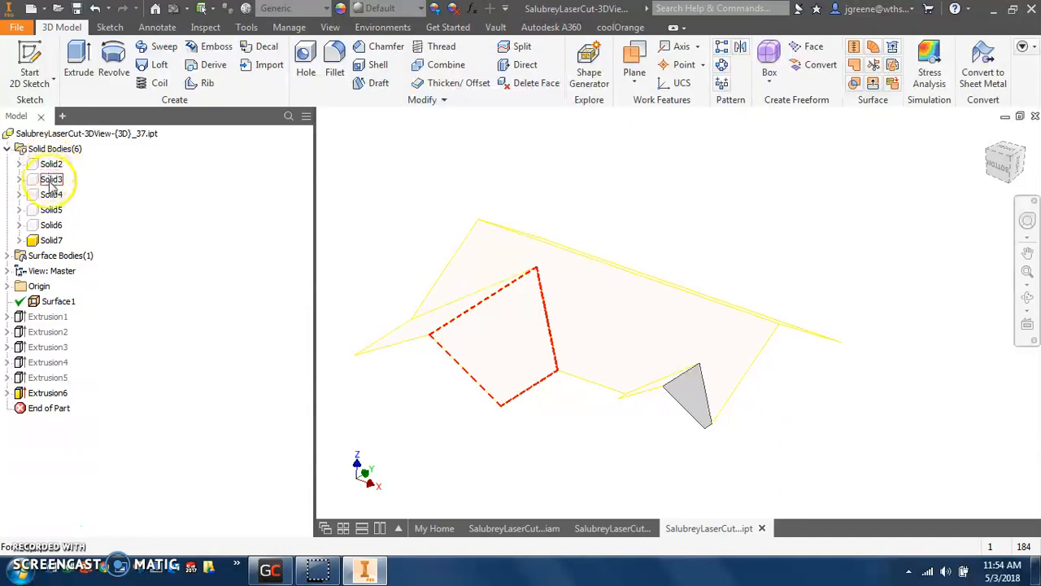
Make the hidden roof slope bodies, Solid2 through Solid6, visible again.
drag(52, 164, 51, 228)
right_click(49, 230)
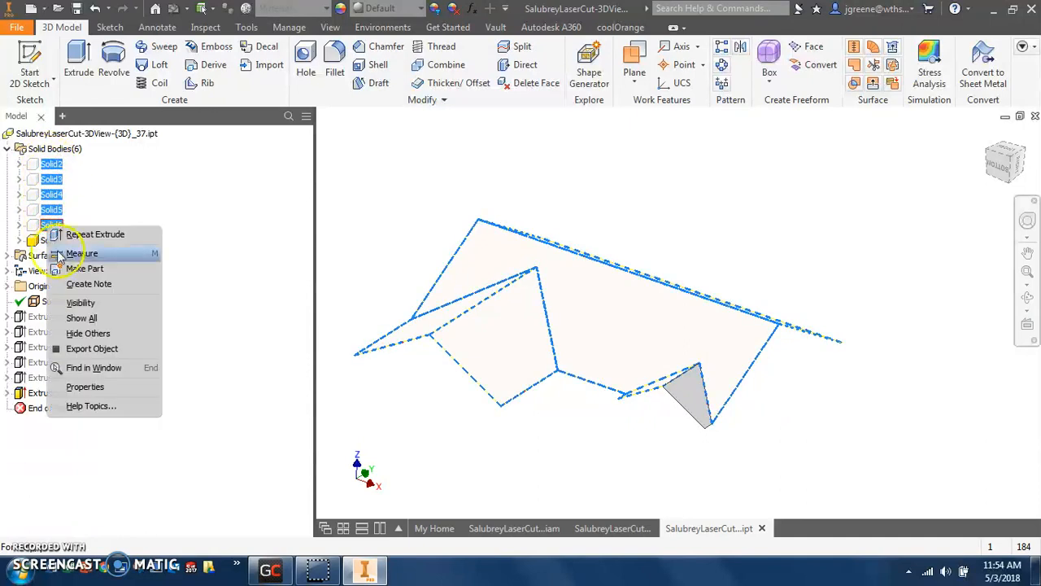
click(92, 340)
shift+middle_drag(425, 340, 453, 382)
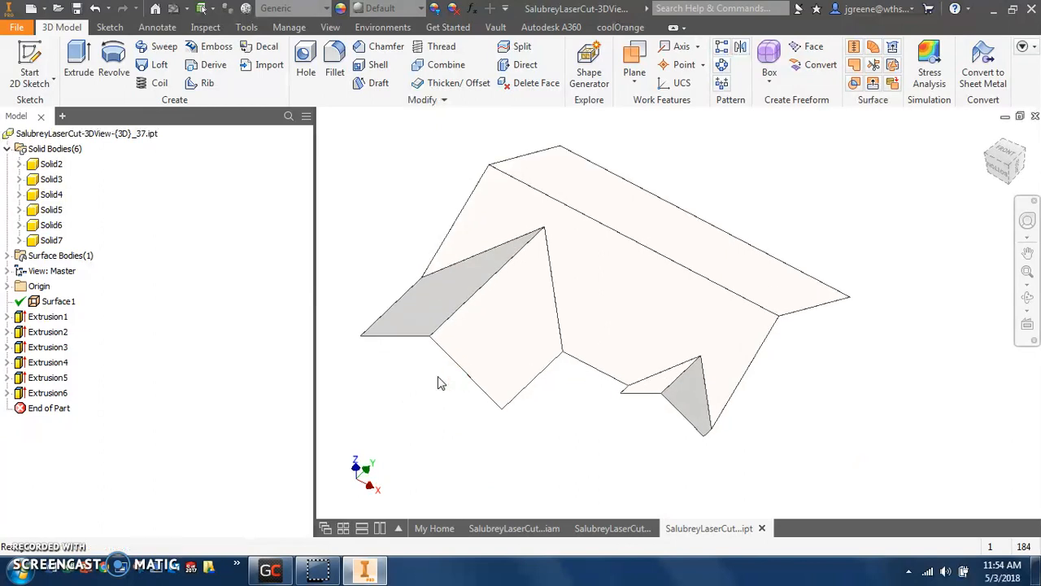